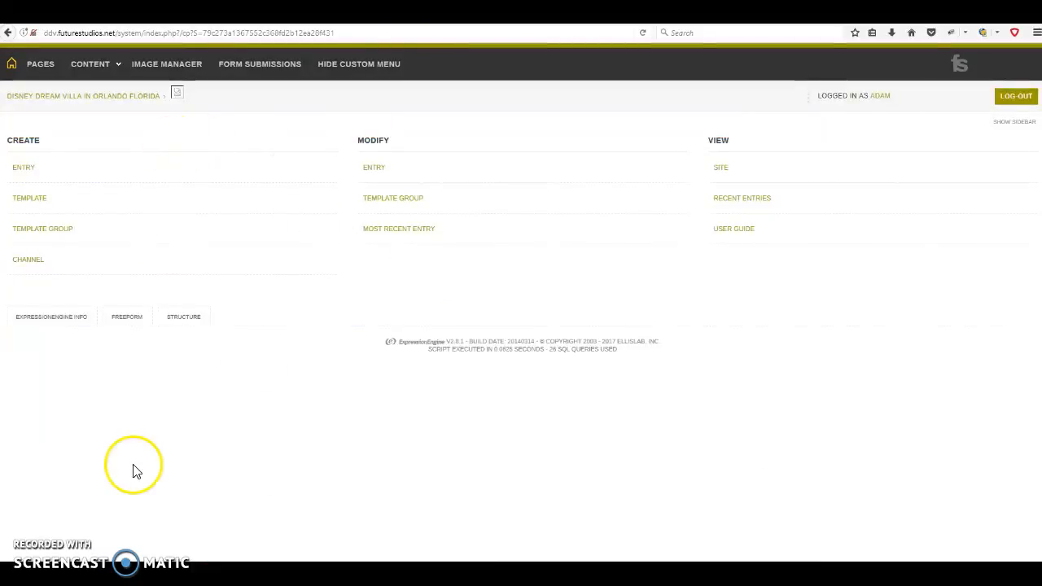
Switch from the ExpressionEngine control panel to the live Disney Dream Villa site
click(272, 14)
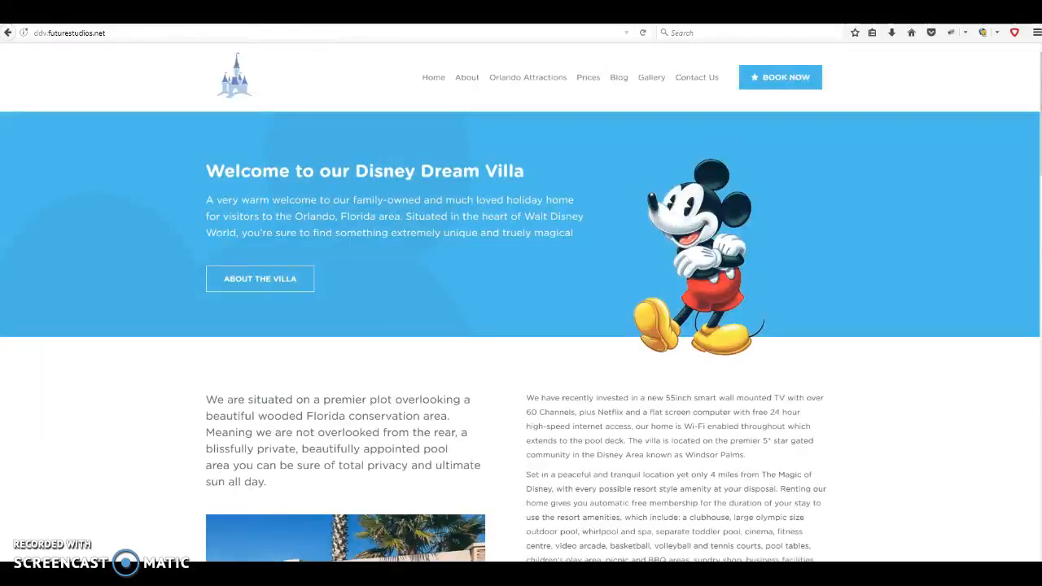
Scroll the live home page through its testimonial band and cards, then back to the top
click(399, 15)
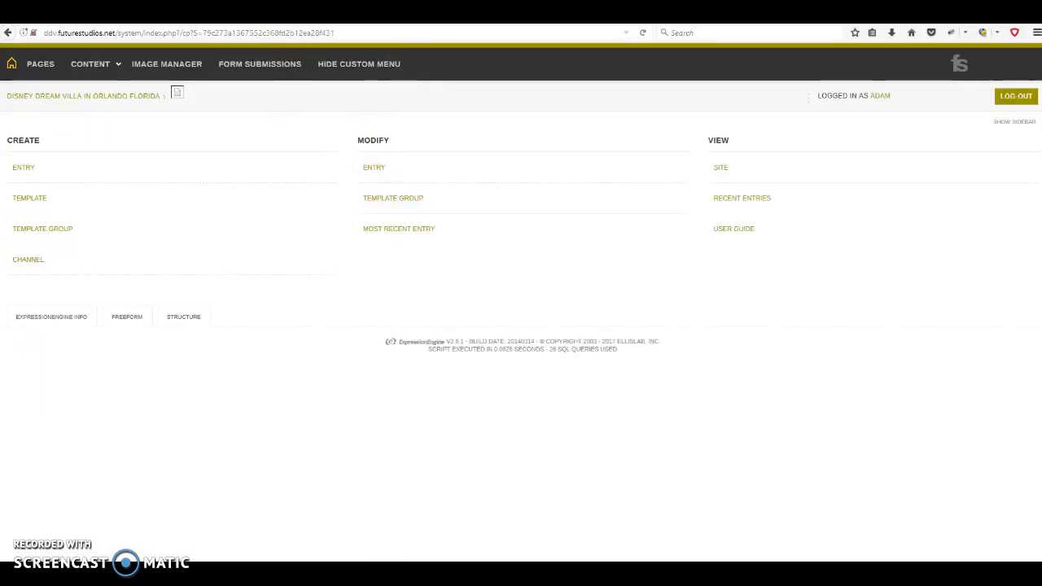
click(293, 15)
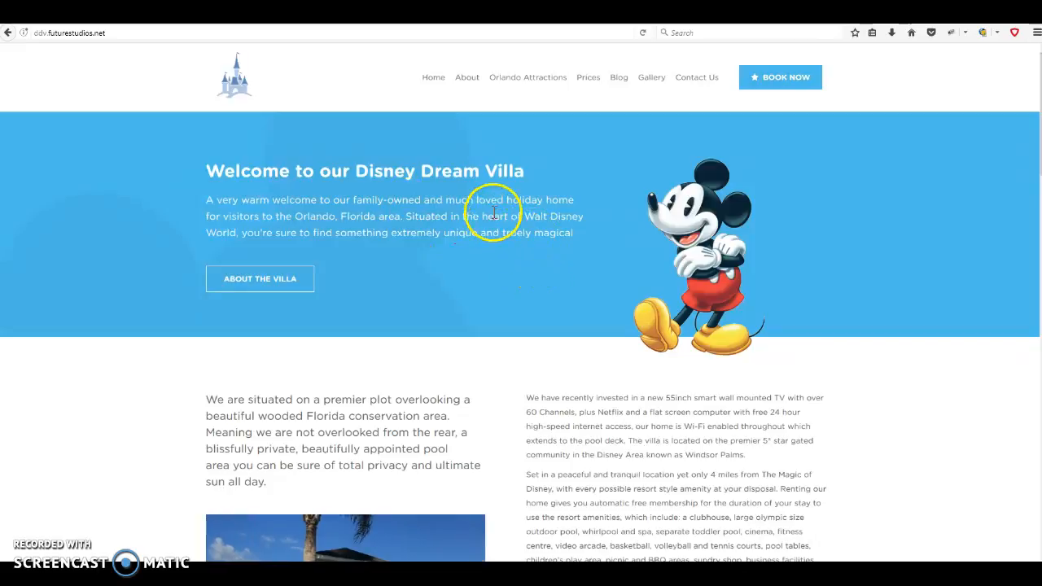
scroll(517, 251, down, 8)
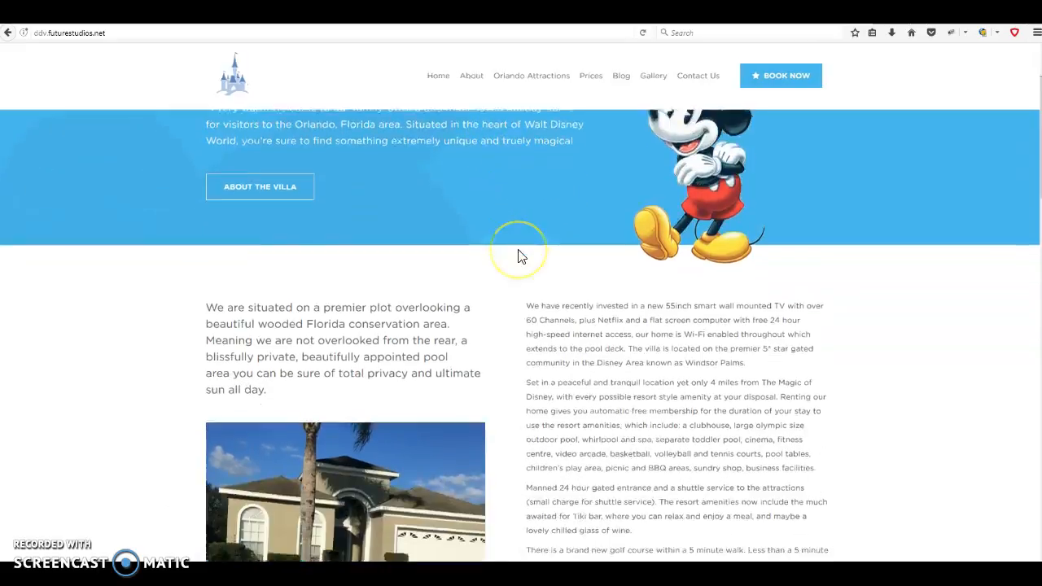
scroll(521, 256, down, 9)
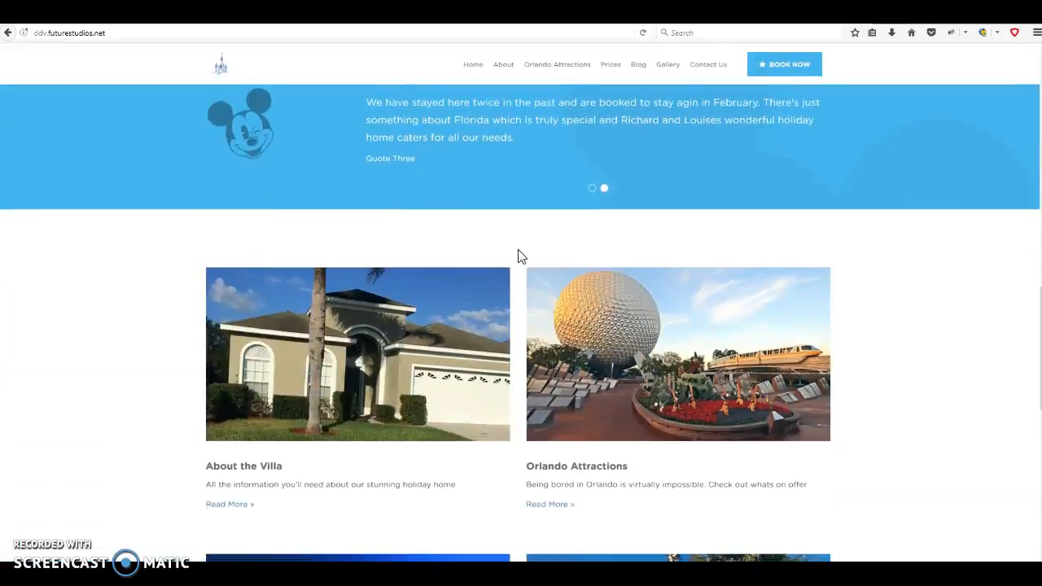
scroll(521, 257, down, 3)
scroll(518, 256, up, 10)
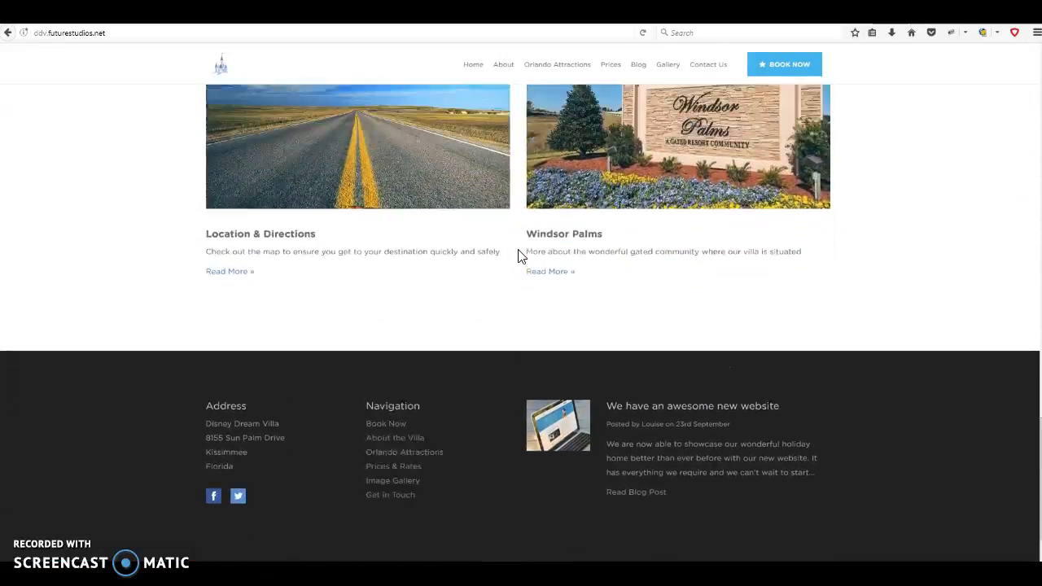
scroll(521, 257, up, 2)
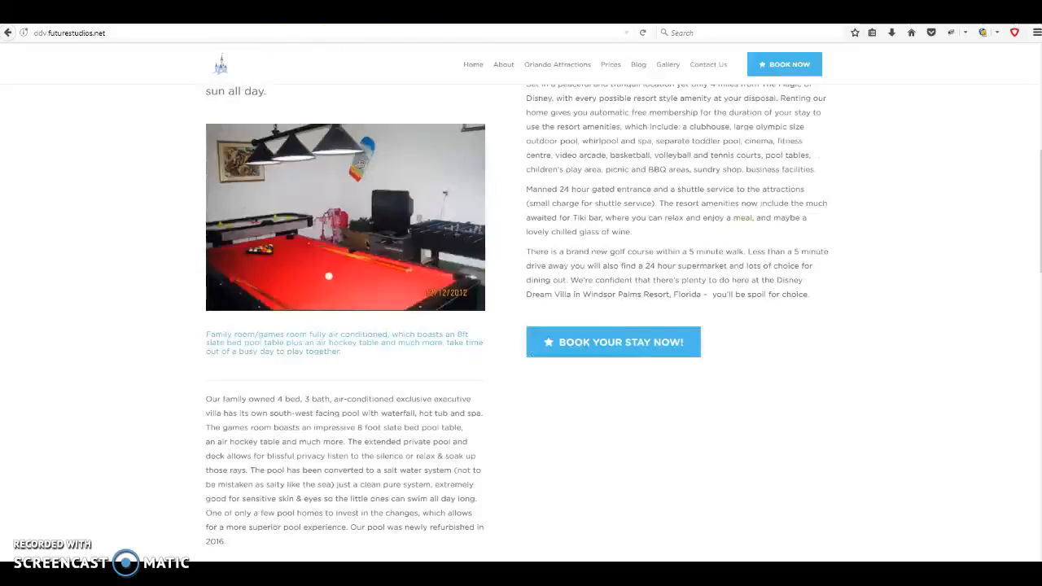
scroll(535, 337, up, 5)
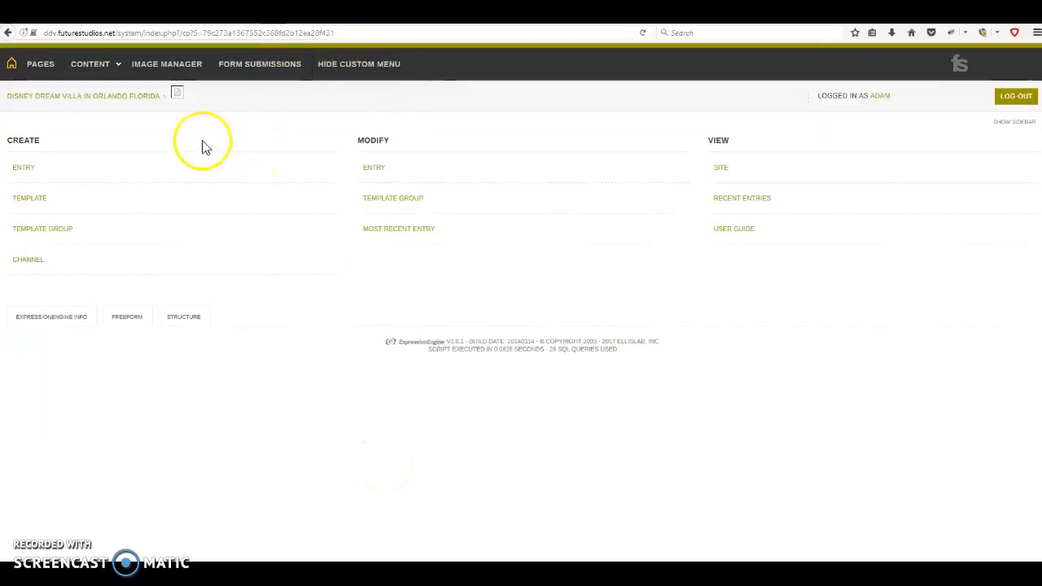
Open the Home entry for editing from the PAGES structure list
click(40, 67)
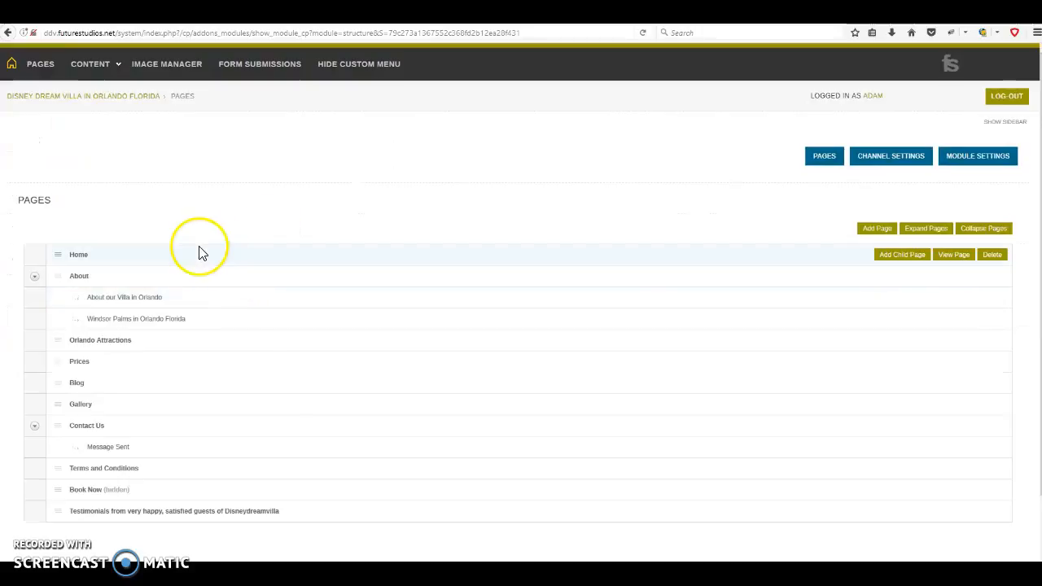
scroll(198, 252, down, 2)
scroll(193, 399, up, 2)
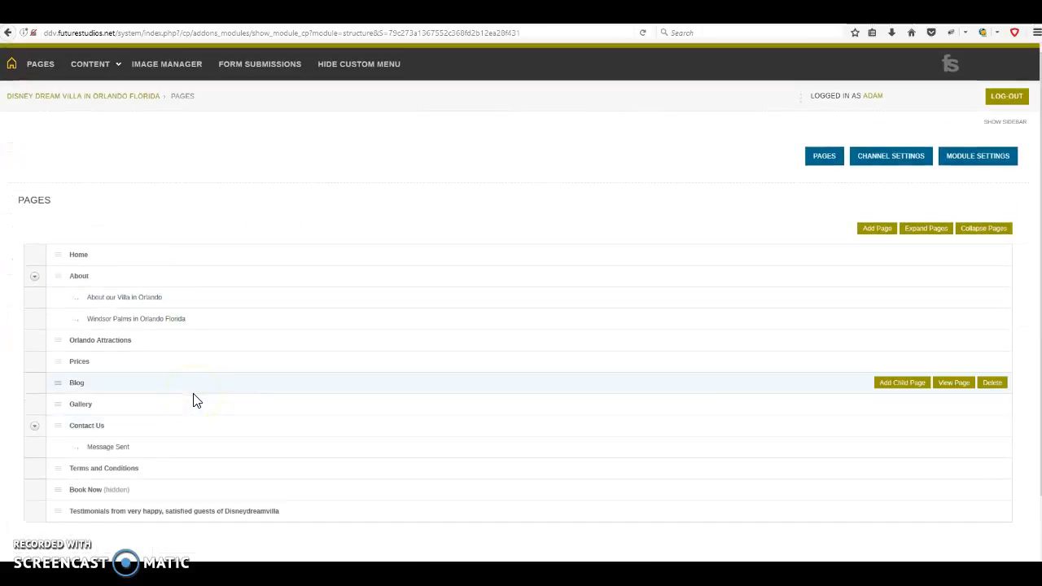
click(79, 257)
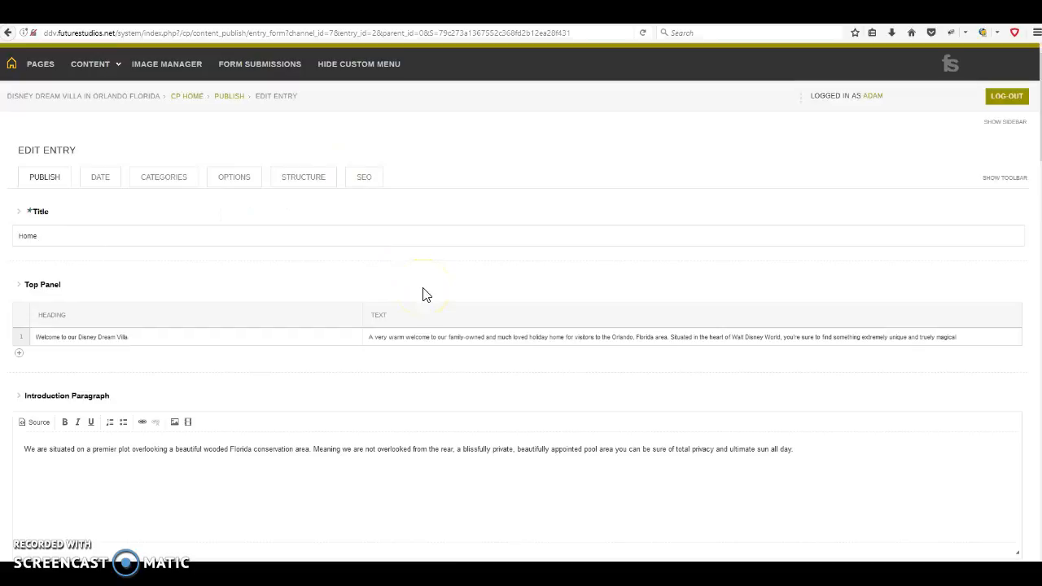
Scroll through the Home entry's Top Panel, Carousel Slider and text block fields
scroll(423, 294, down, 5)
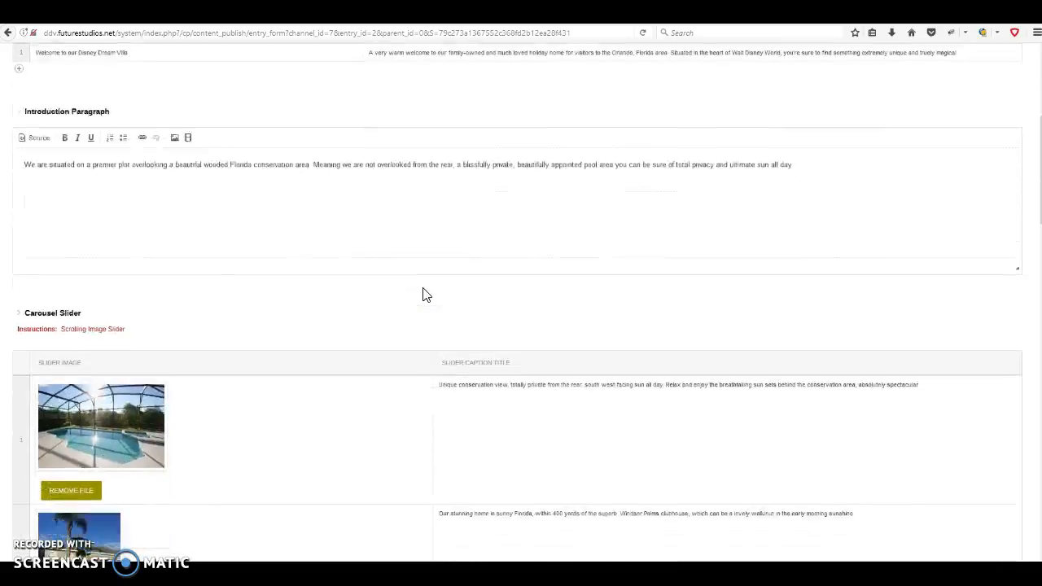
scroll(423, 294, down, 10)
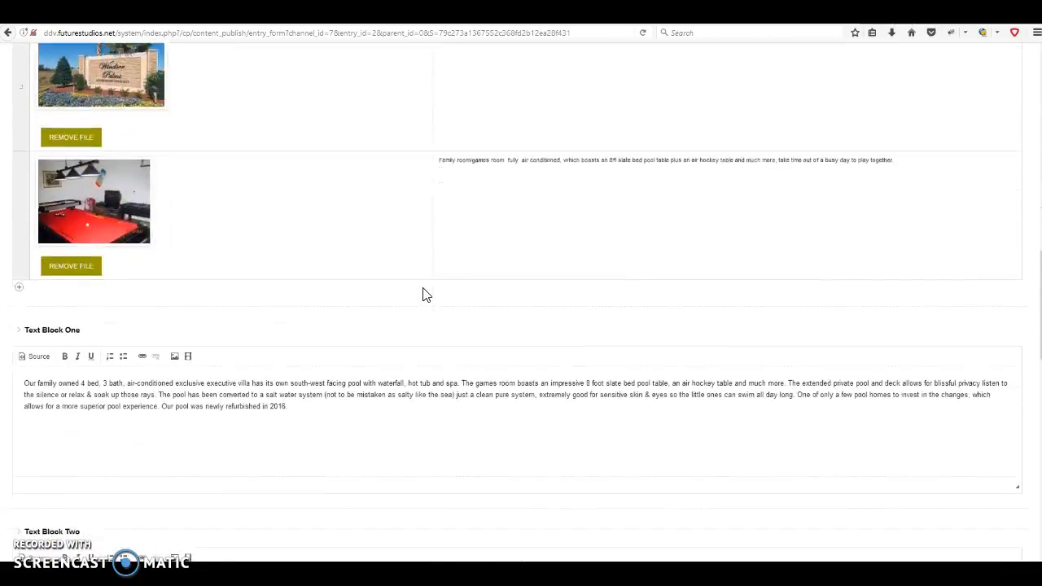
scroll(423, 287, down, 5)
scroll(423, 288, up, 12)
scroll(423, 287, up, 6)
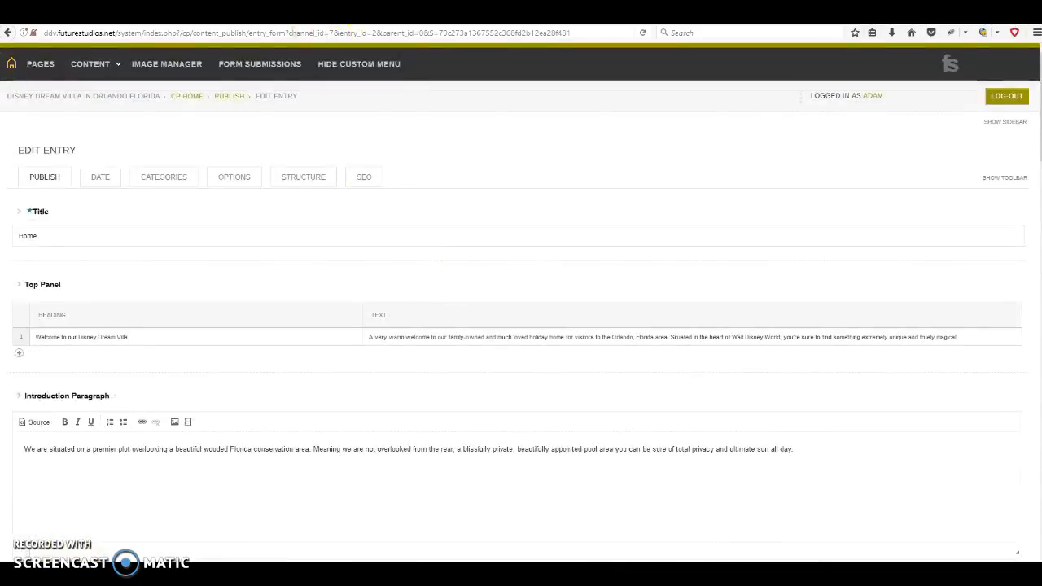
Compare the live home page sections, reload it via the Home link, then return to the edit form
key(ctrl+Tab)
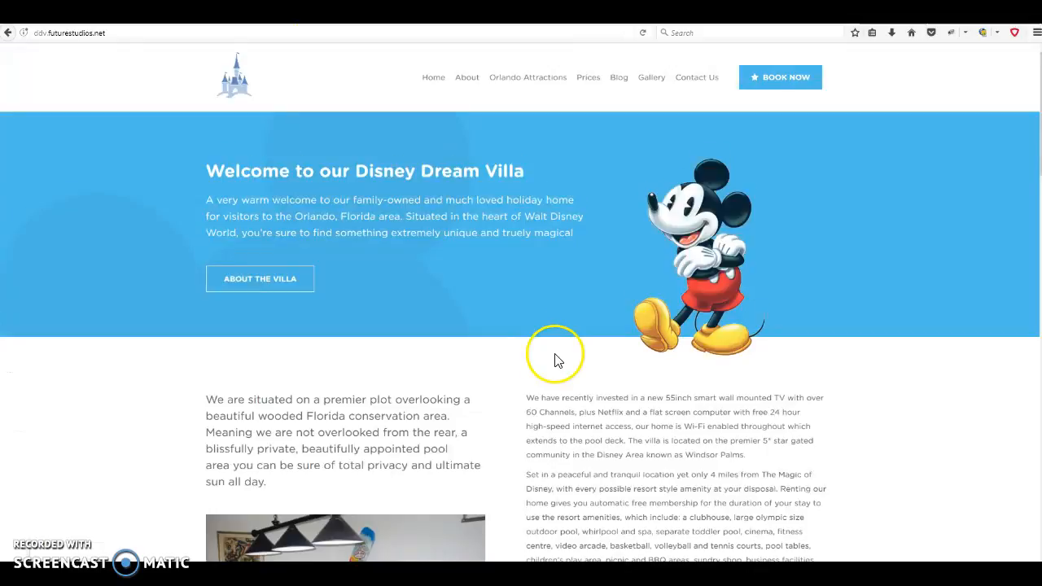
scroll(556, 360, down, 5)
scroll(557, 360, down, 4)
scroll(557, 360, up, 9)
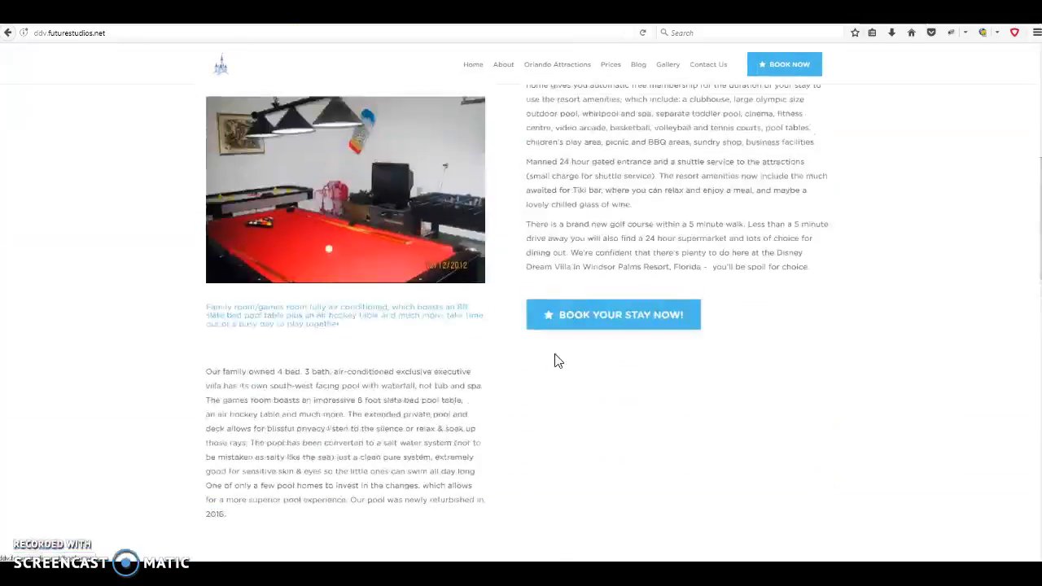
click(558, 299)
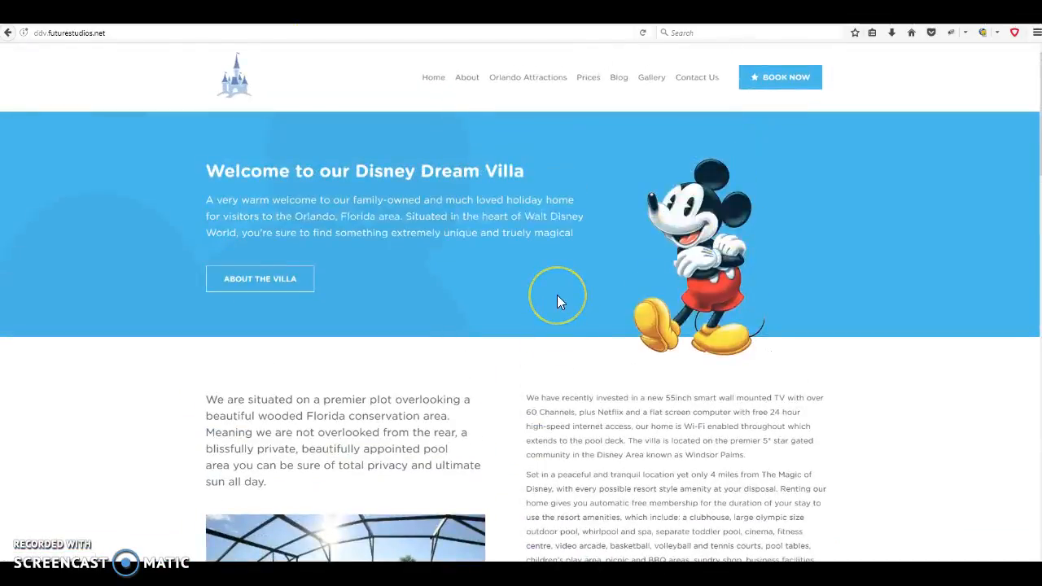
click(428, 79)
click(436, 16)
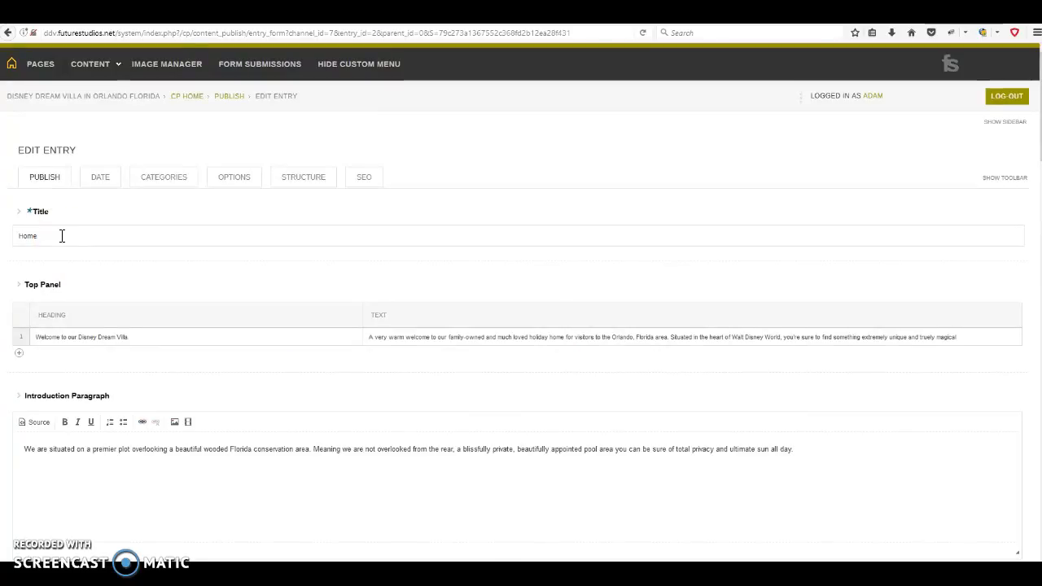
click(112, 264)
click(85, 241)
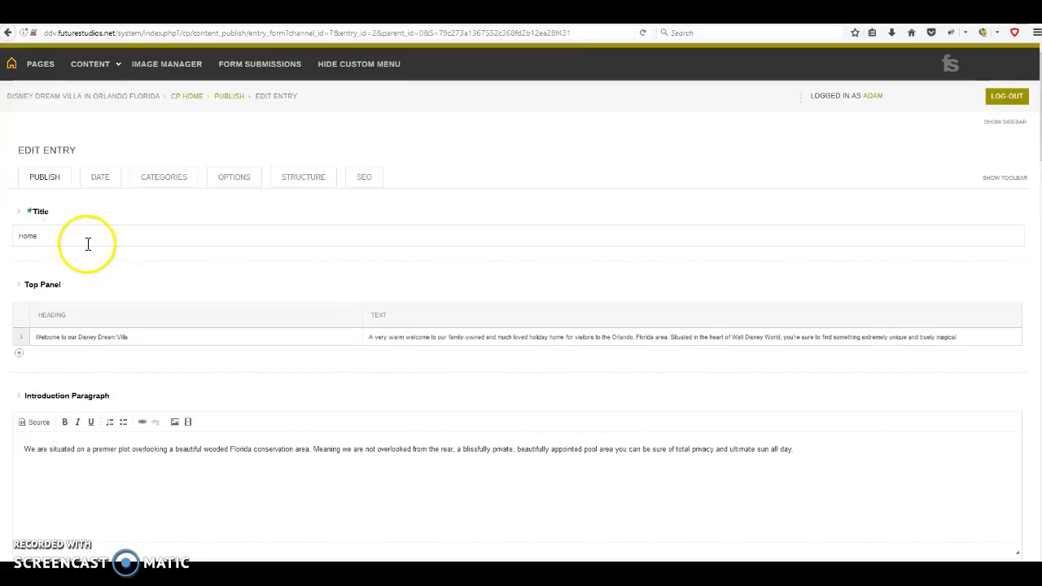
scroll(177, 284, down, 3)
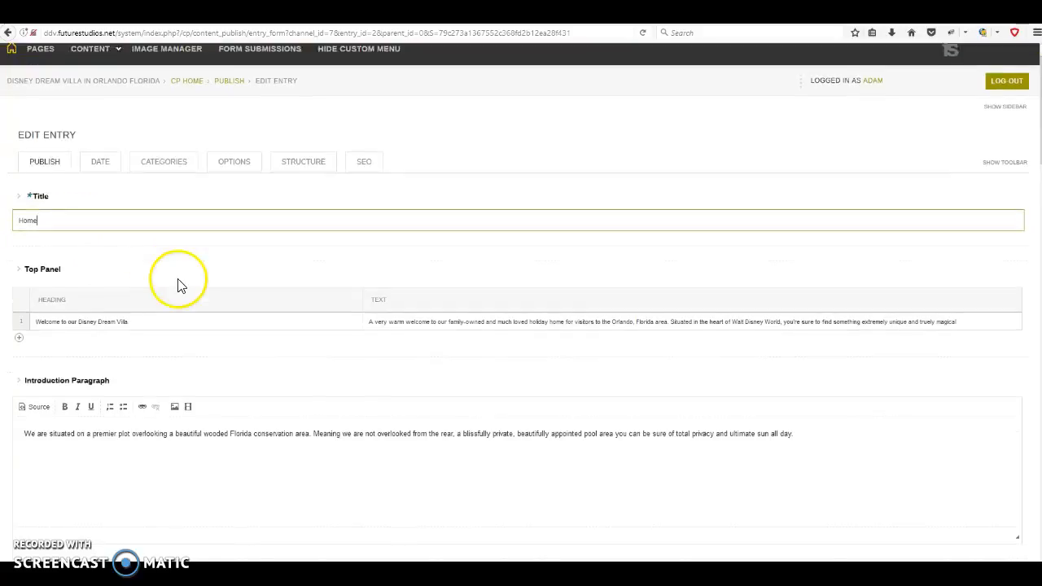
click(43, 163)
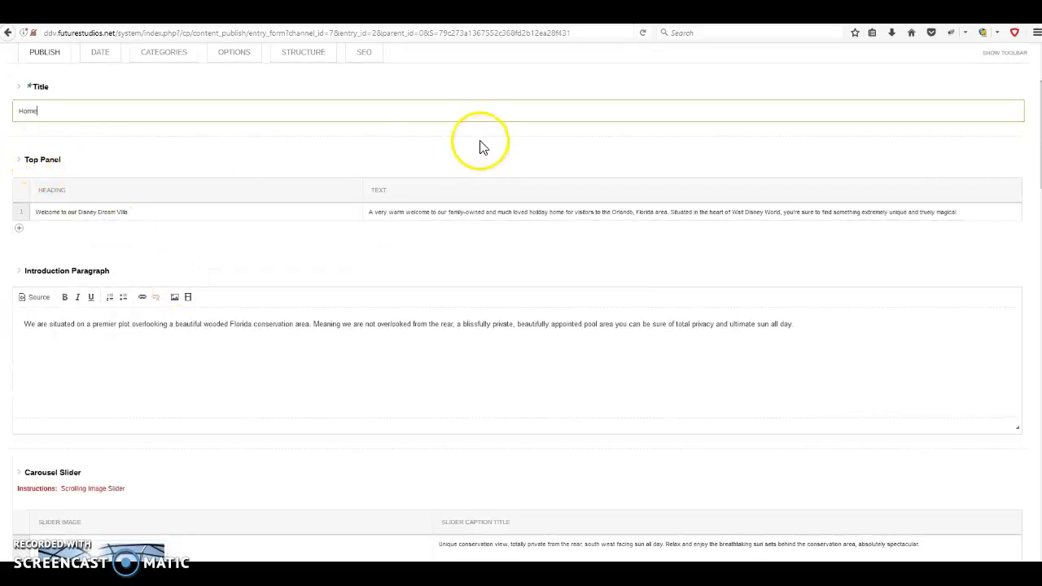
click(326, 16)
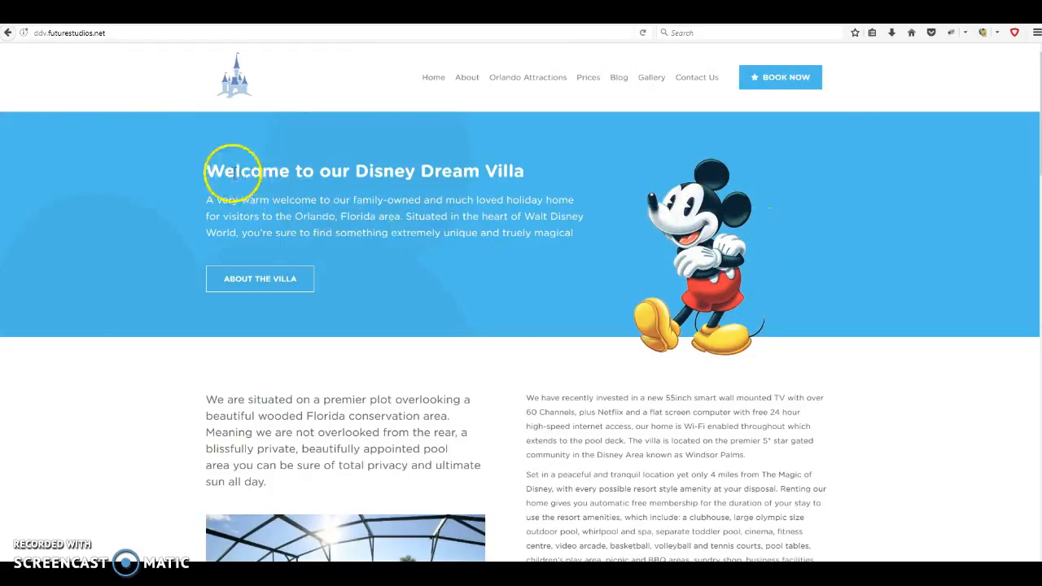
drag(217, 169, 489, 165)
click(551, 167)
drag(187, 204, 587, 235)
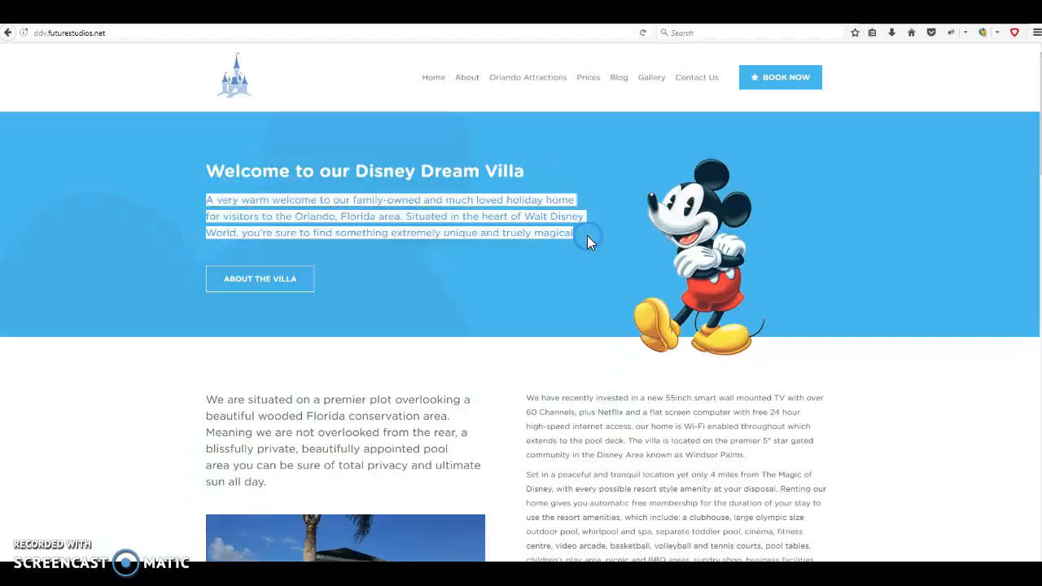
key(ctrl+Tab)
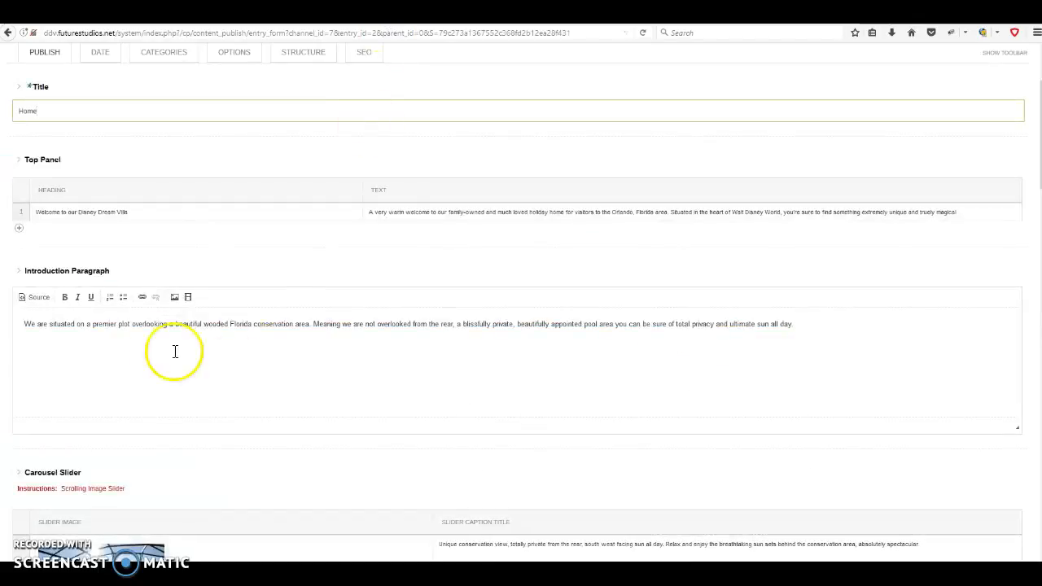
click(142, 212)
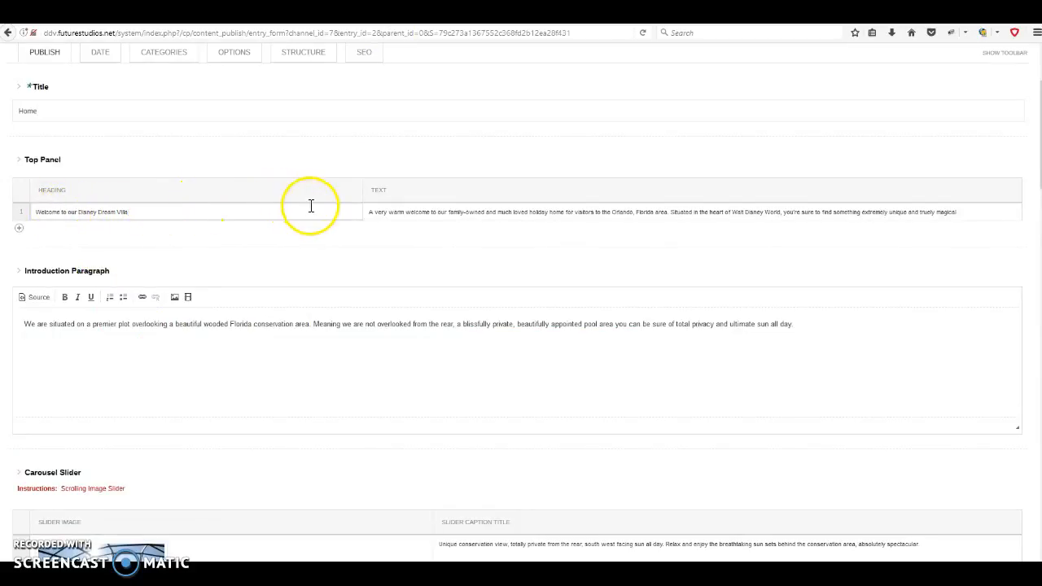
click(967, 212)
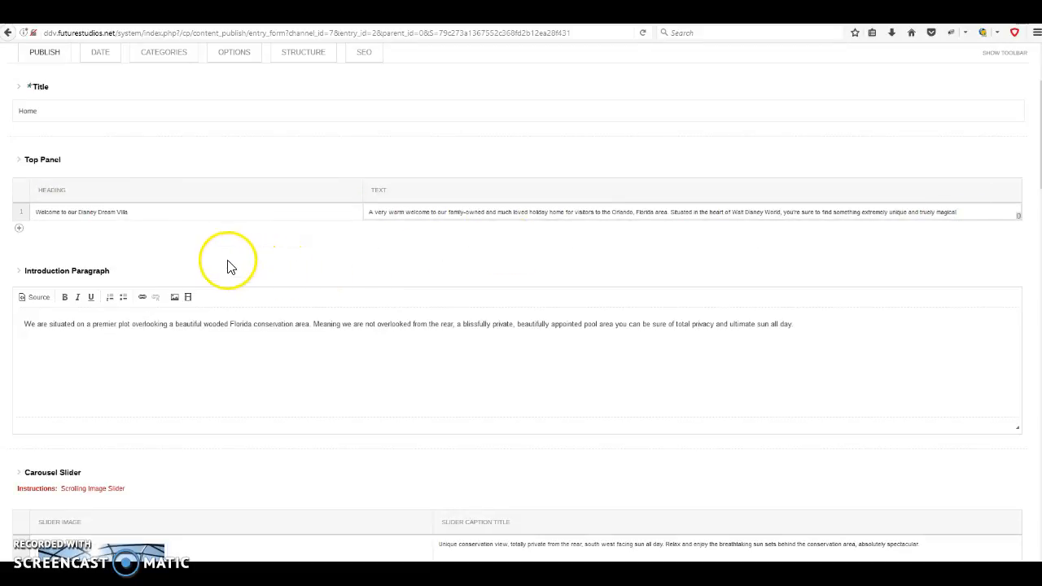
Add an 's' so the Top Panel heading reads 'Welcome to our Disney Dream Villas', then submit
click(138, 212)
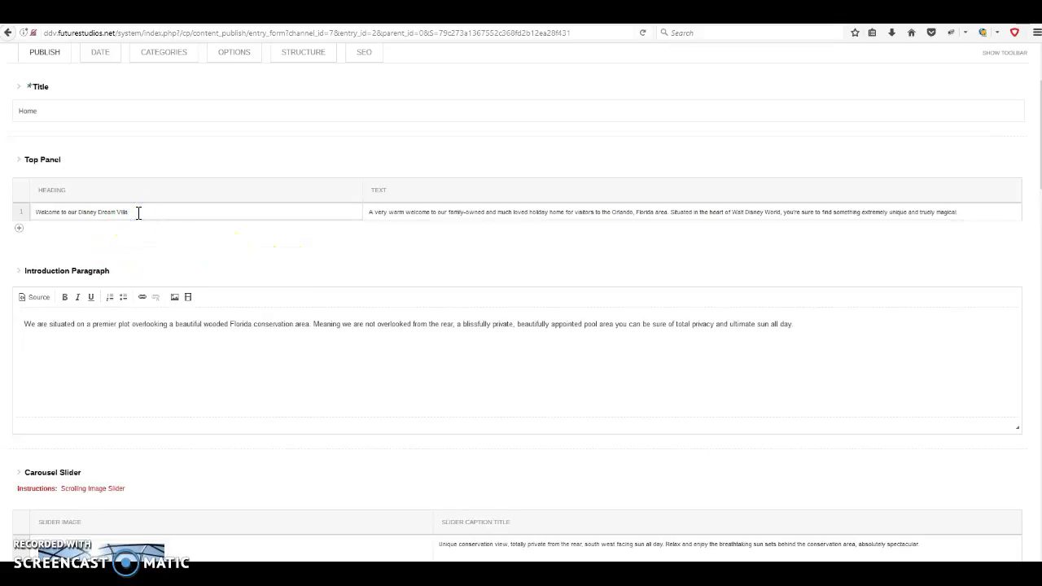
text(s)
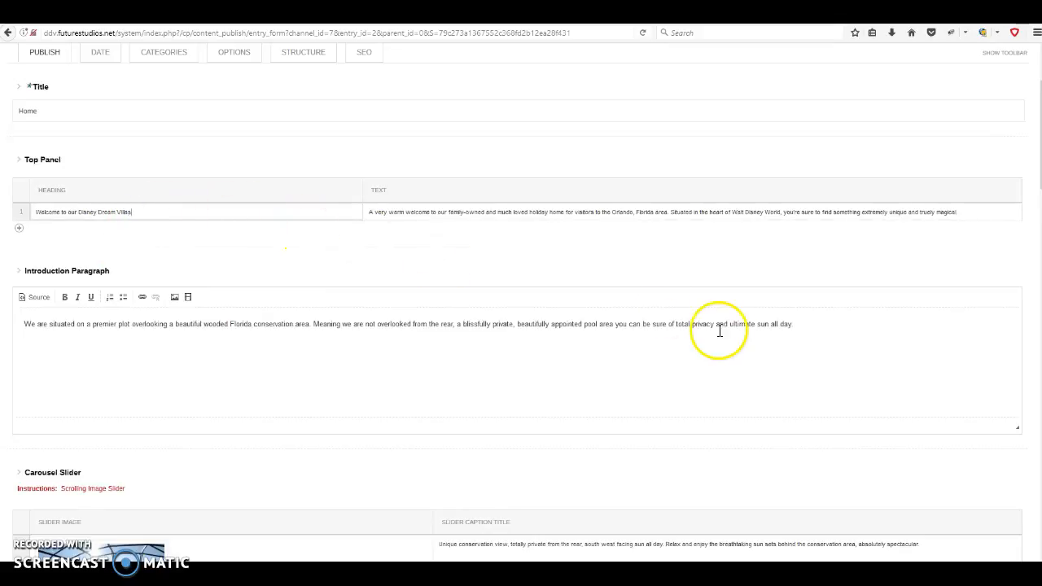
scroll(911, 306, down, 10)
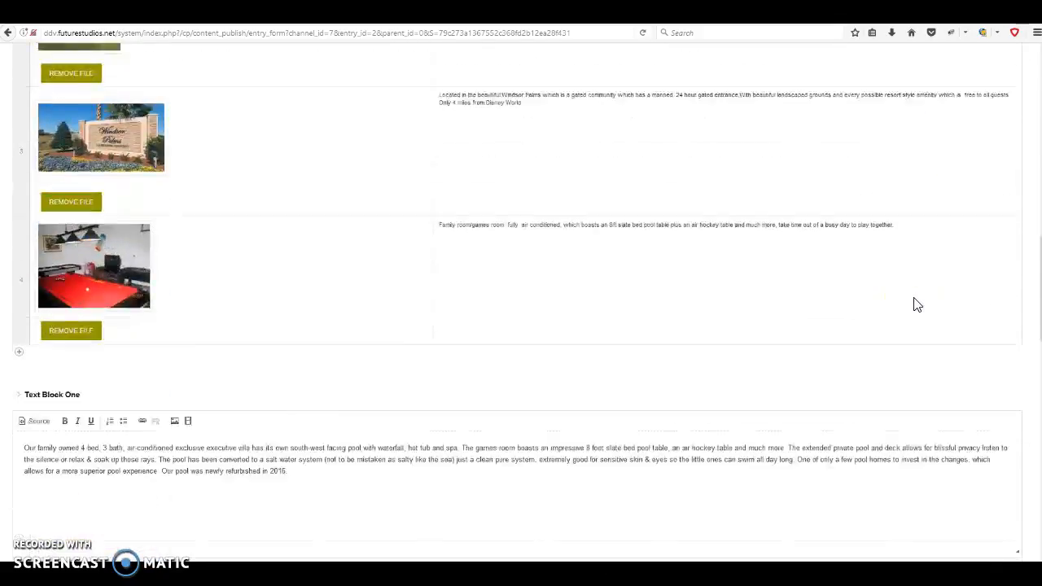
scroll(913, 302, down, 5)
click(997, 470)
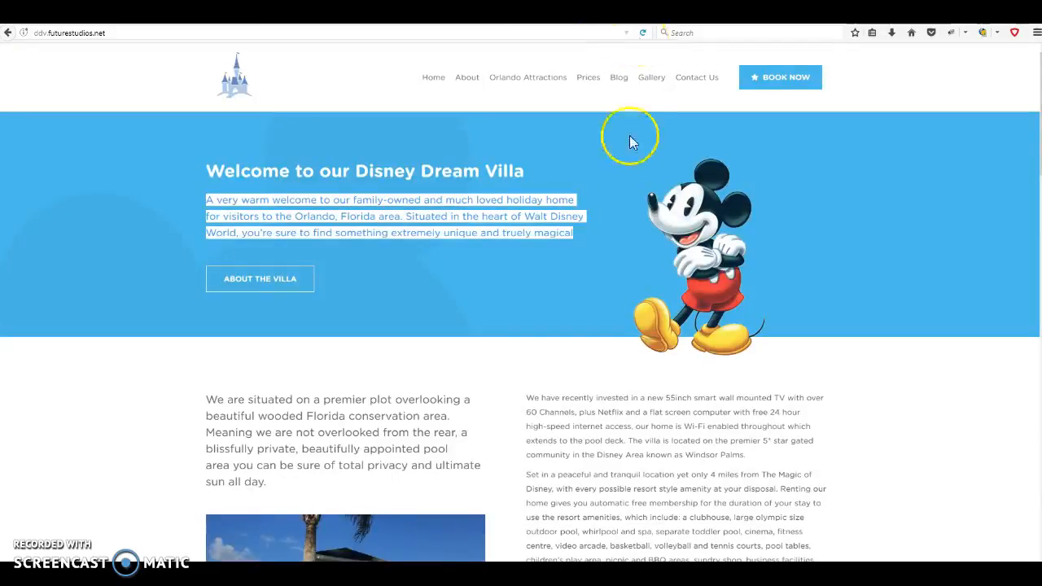
Reload the live home page to confirm the 'Disney Dream Villas' heading, then return to the entry
click(628, 163)
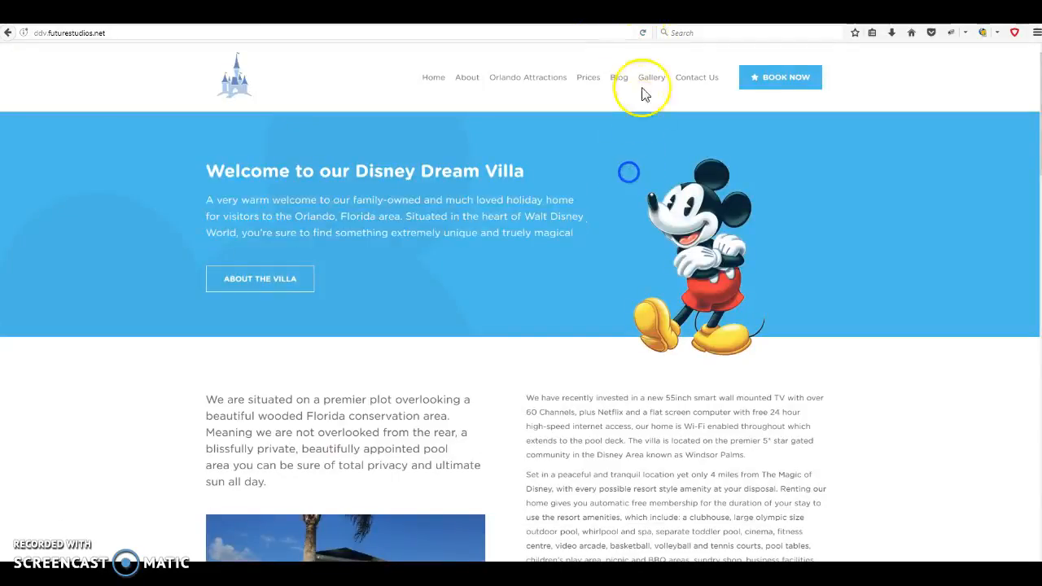
click(642, 33)
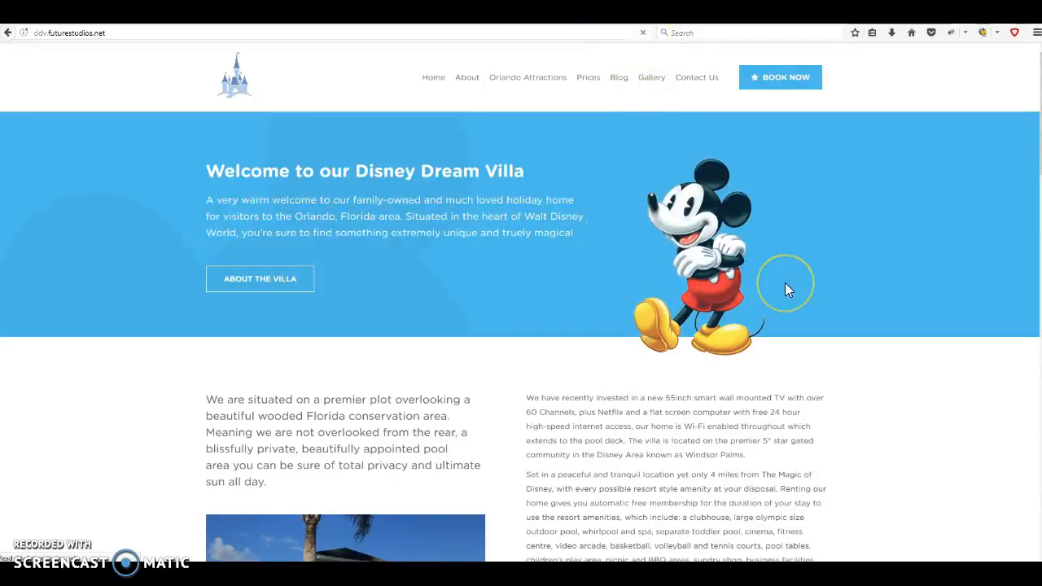
click(535, 175)
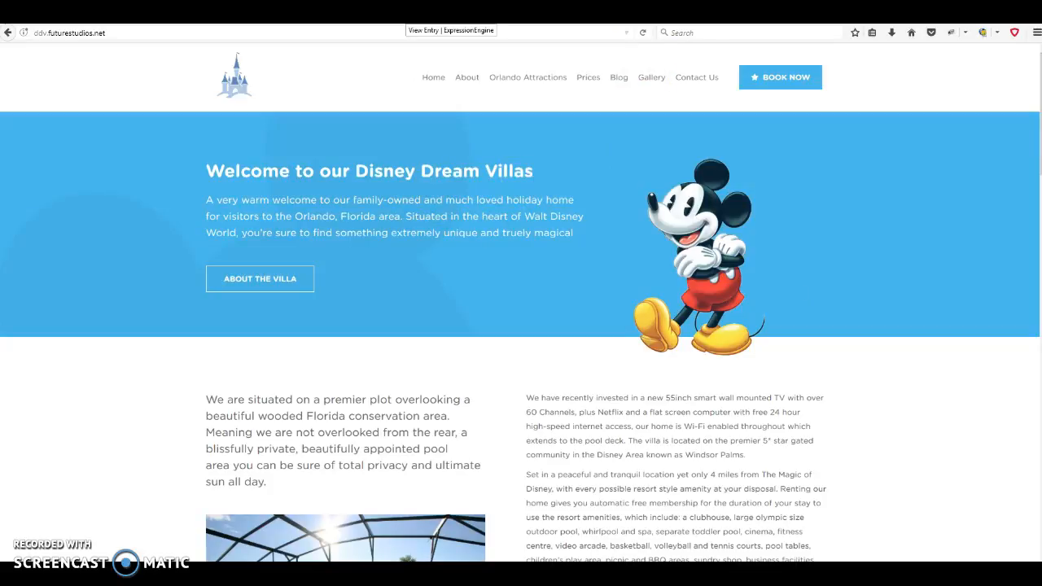
click(407, 18)
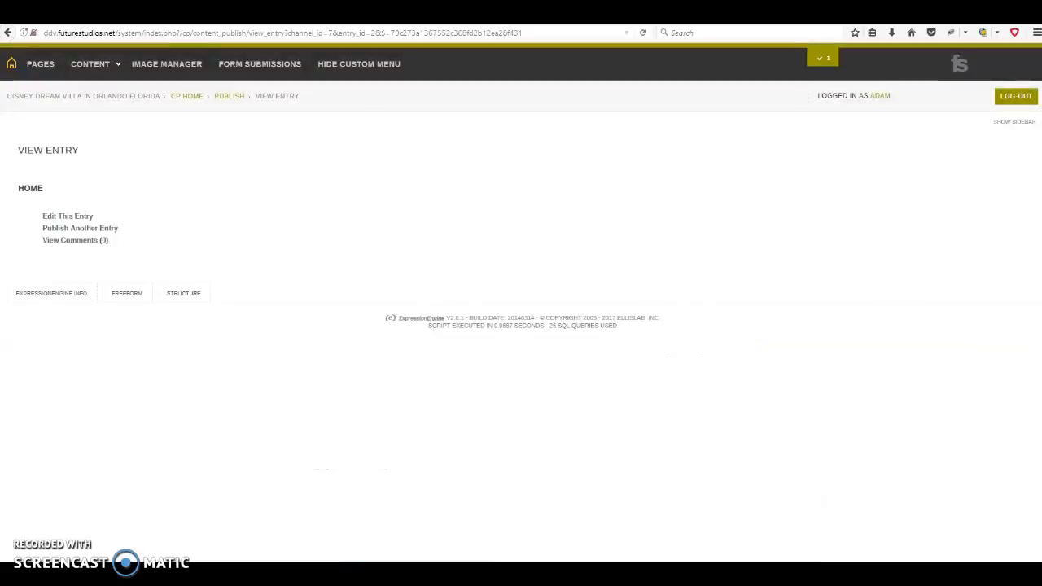
Reopen the Home entry and delete the trailing 's' from the Top Panel heading
click(70, 216)
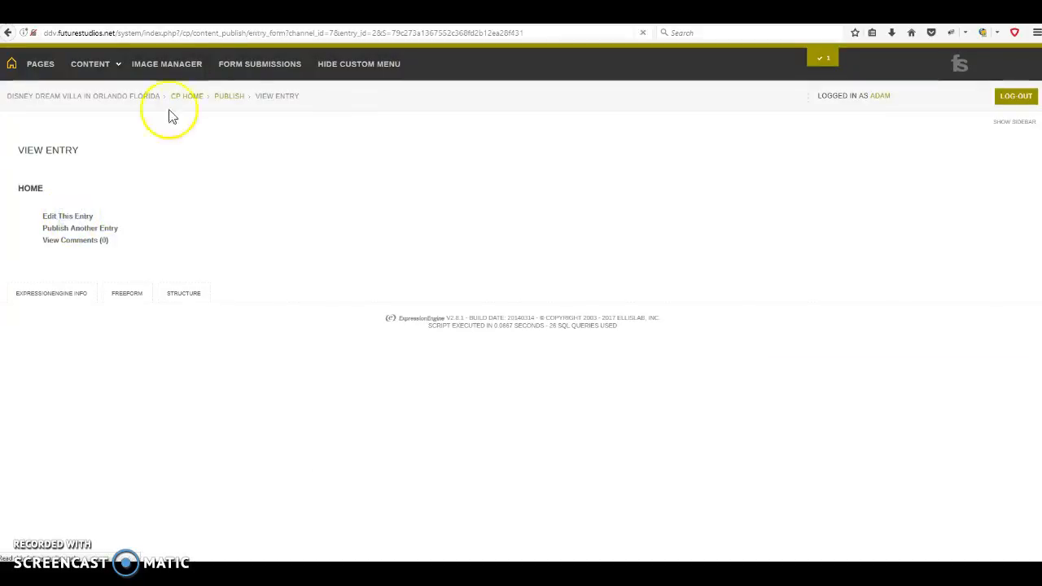
click(293, 18)
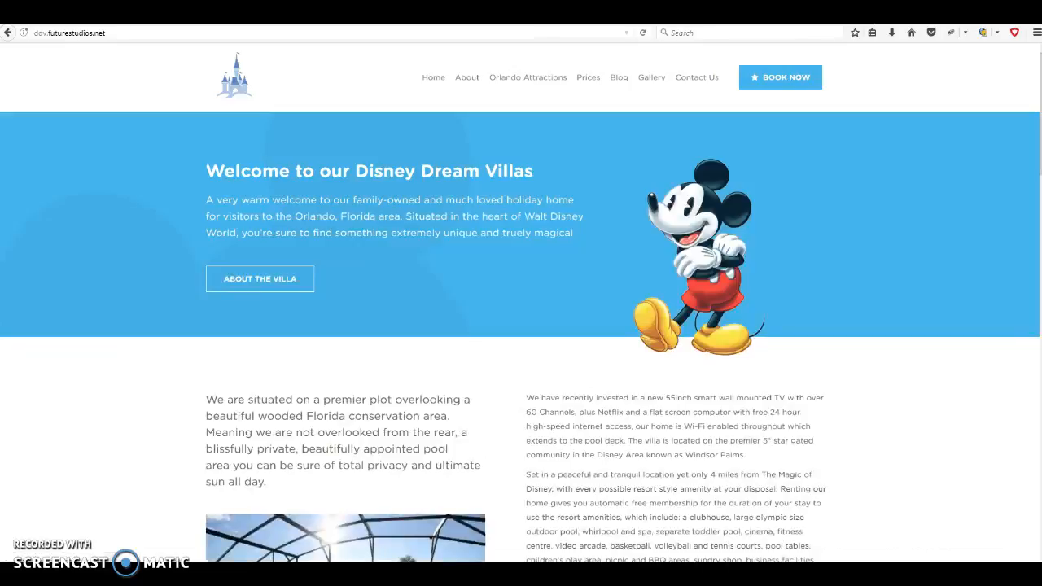
click(464, 17)
click(151, 338)
key(BackSpace)
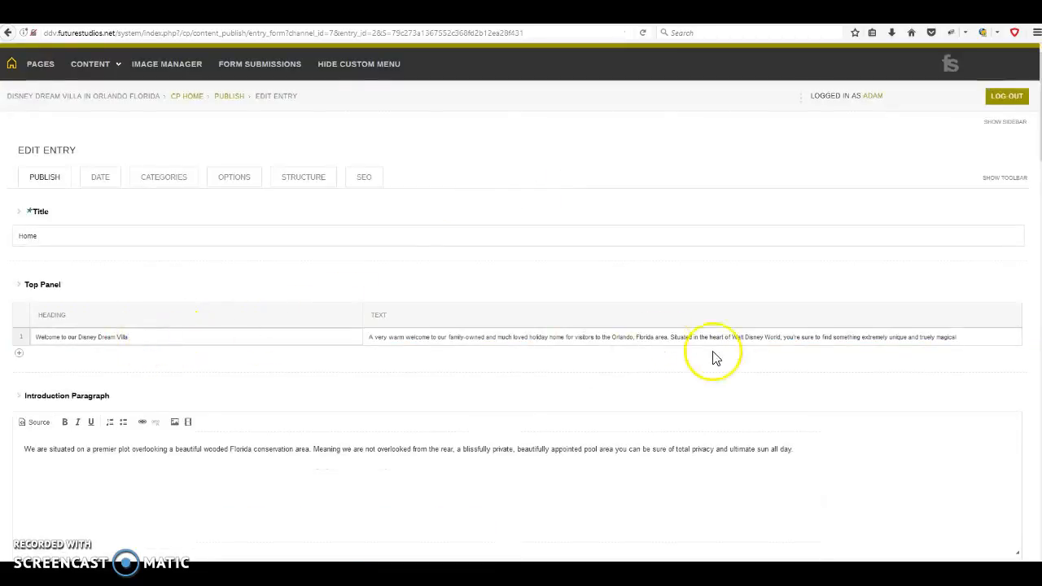
click(867, 413)
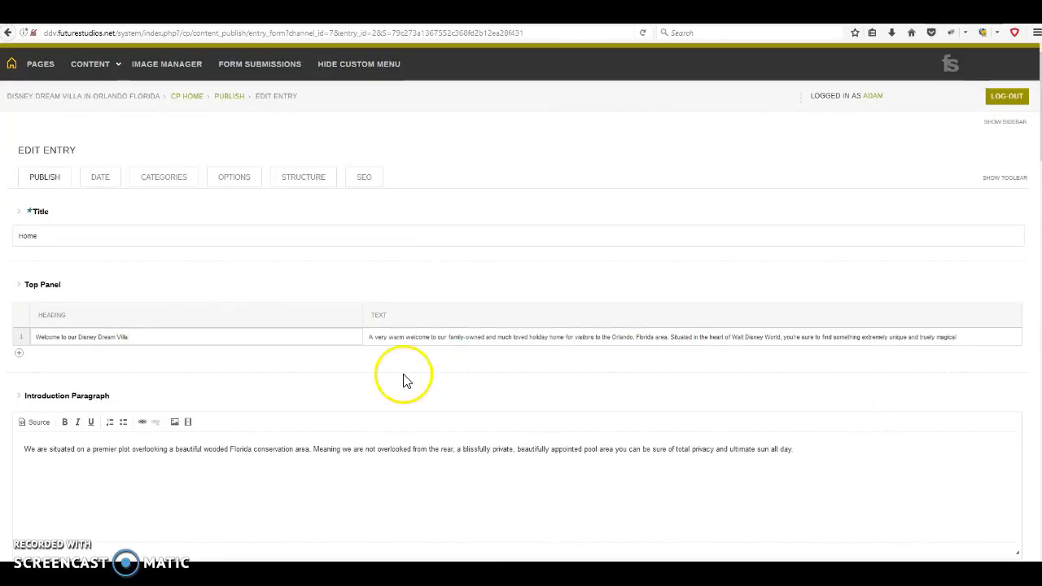
scroll(405, 376, down, 3)
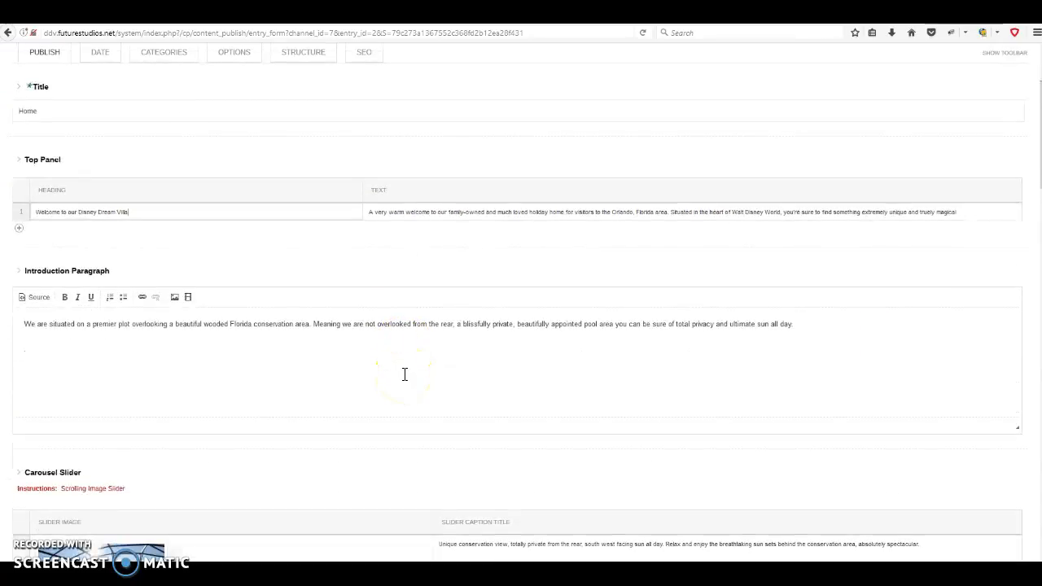
On the live home page, select the introduction paragraph about the premier plot
click(309, 16)
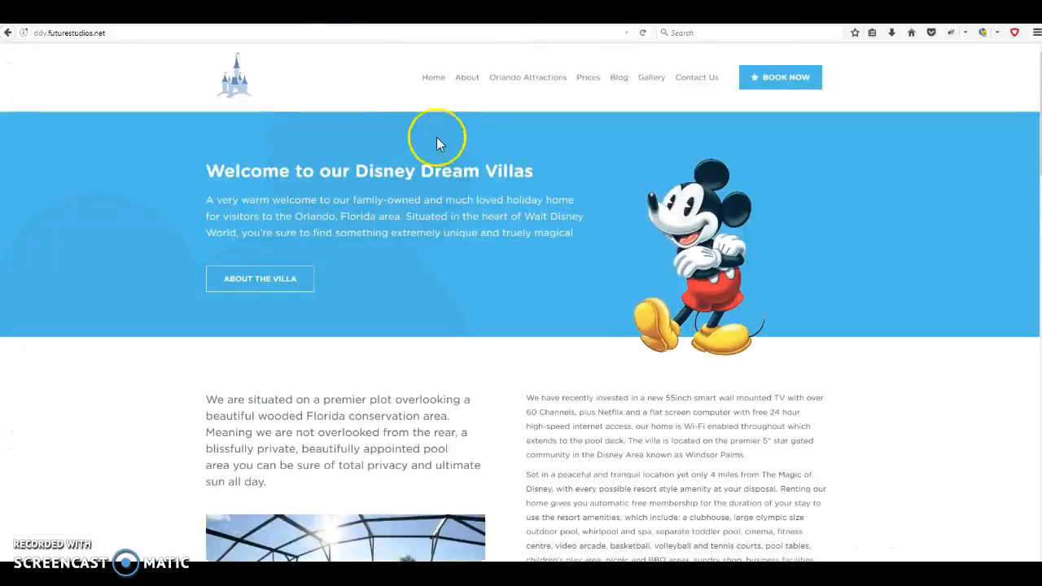
scroll(599, 258, down, 3)
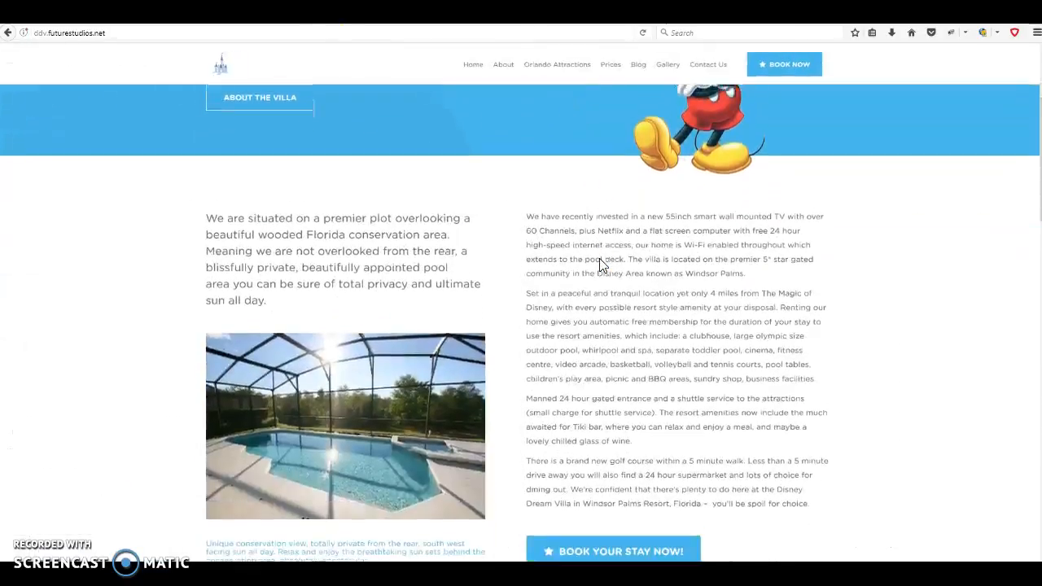
scroll(599, 265, down, 2)
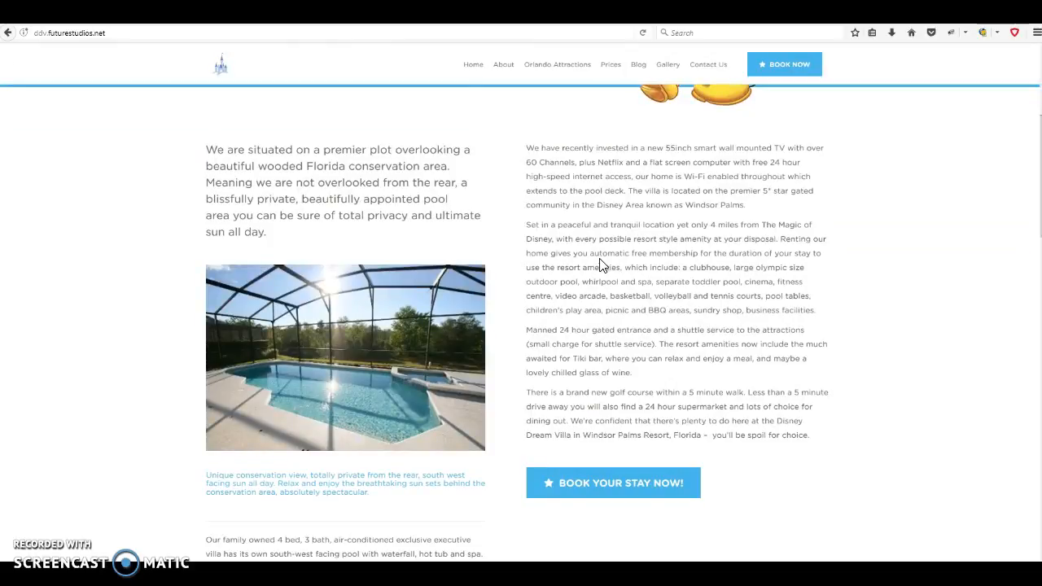
scroll(516, 202, up, 1)
drag(210, 210, 311, 298)
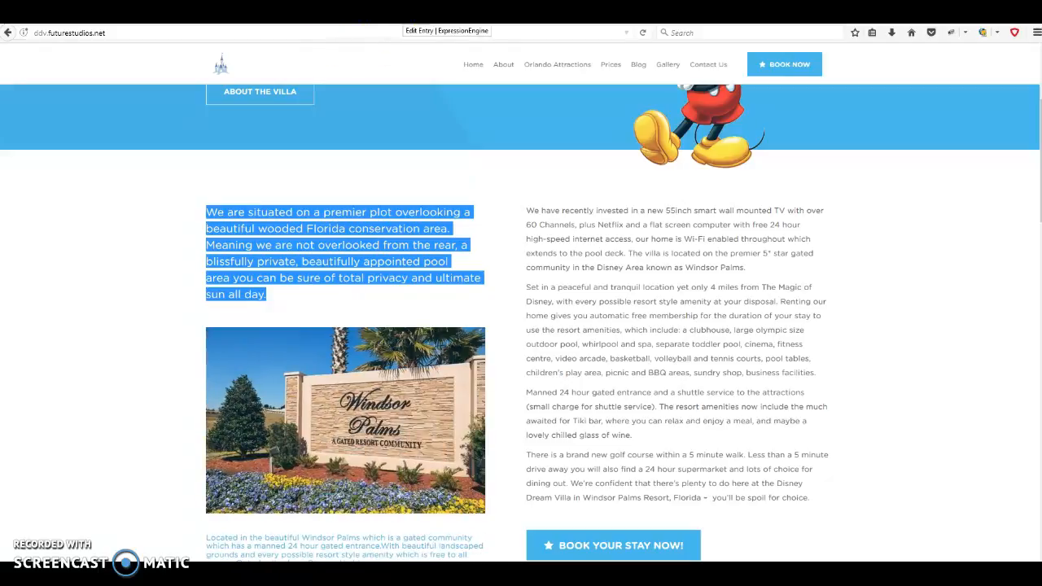
click(446, 16)
click(75, 335)
click(22, 322)
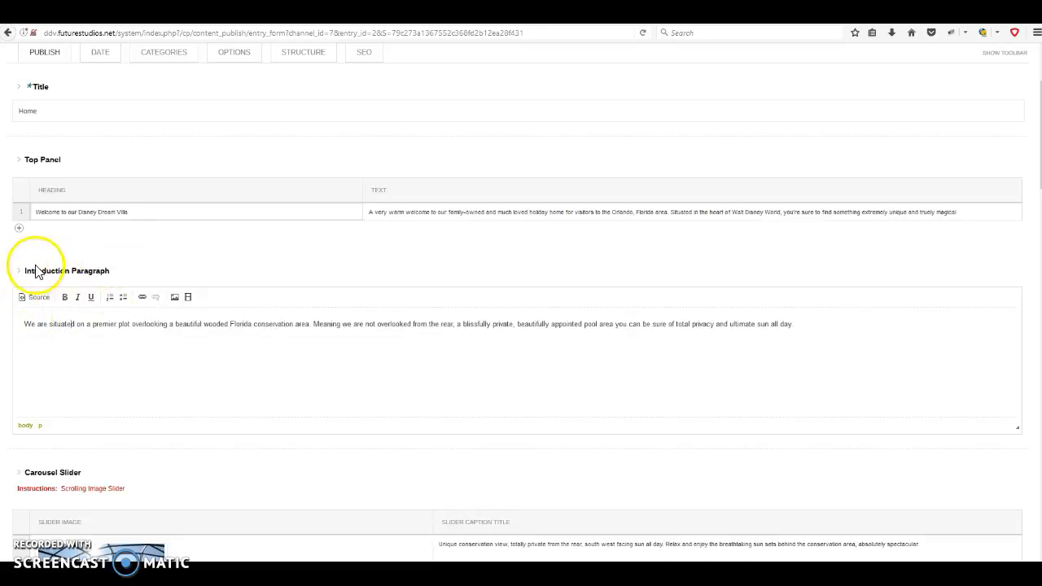
drag(24, 324, 838, 336)
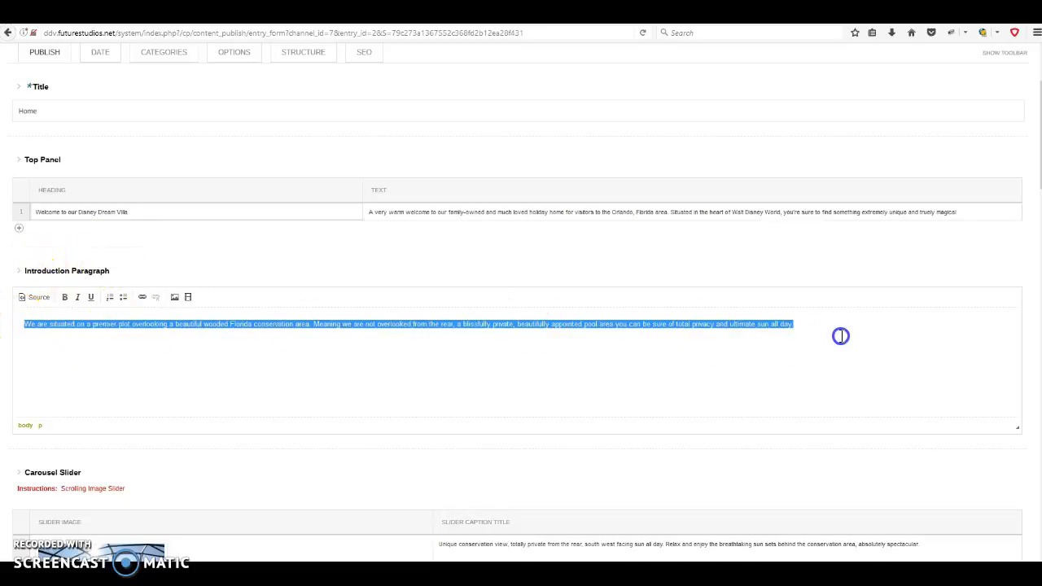
click(839, 335)
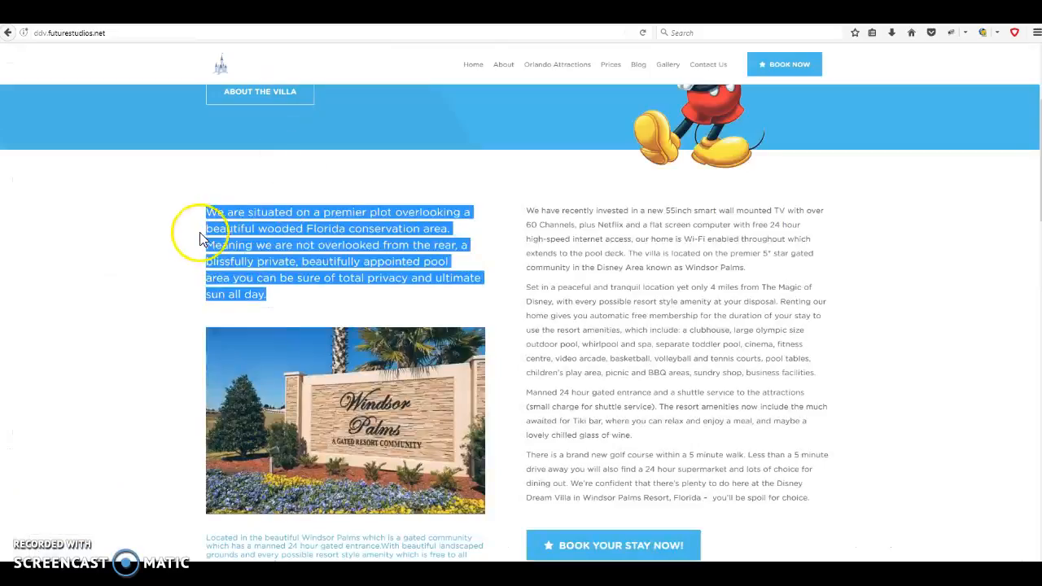
drag(210, 216, 328, 293)
click(328, 293)
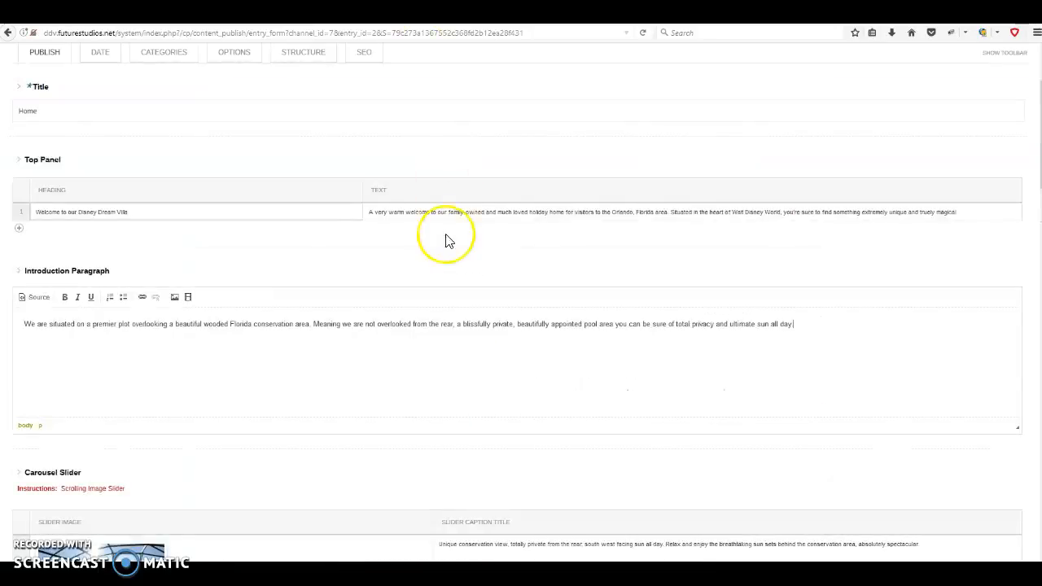
scroll(444, 237, down, 3)
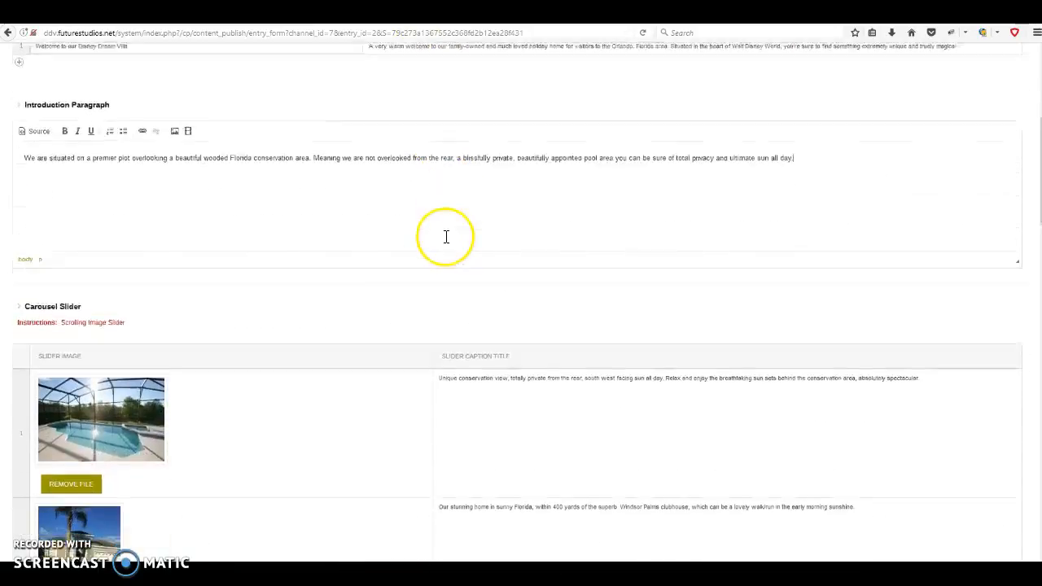
scroll(459, 175, down, 3)
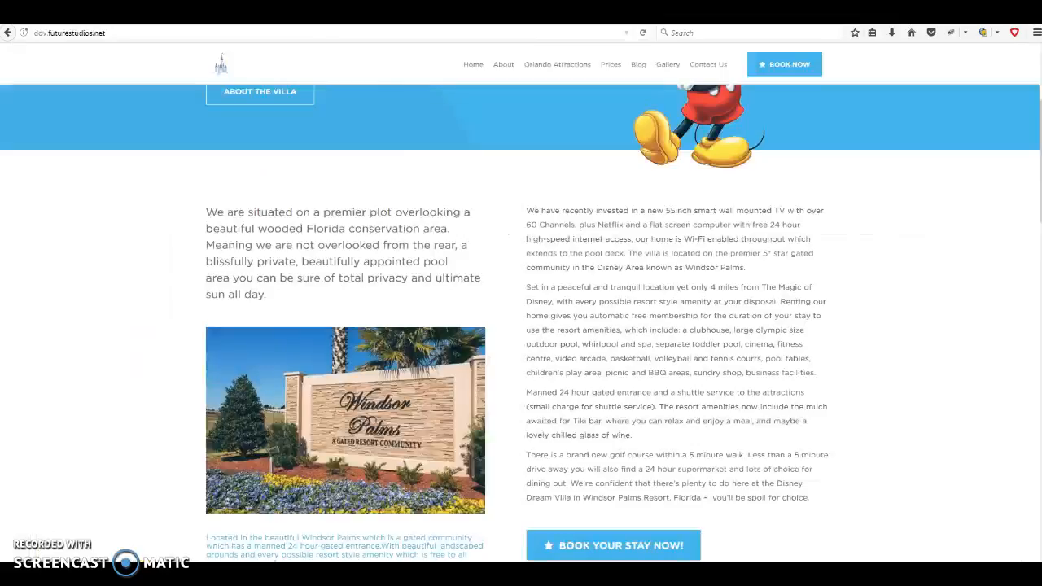
scroll(494, 286, down, 3)
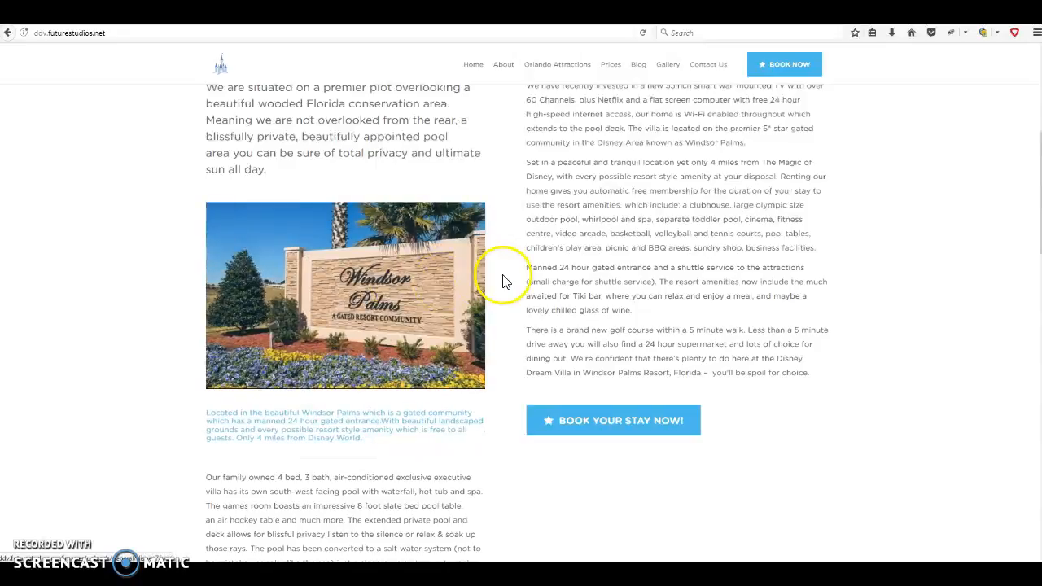
Swipe the live slideshow through its slides back to Windsor Palms, then return to the Carousel Slider field
scroll(505, 281, up, 1)
scroll(497, 279, down, 2)
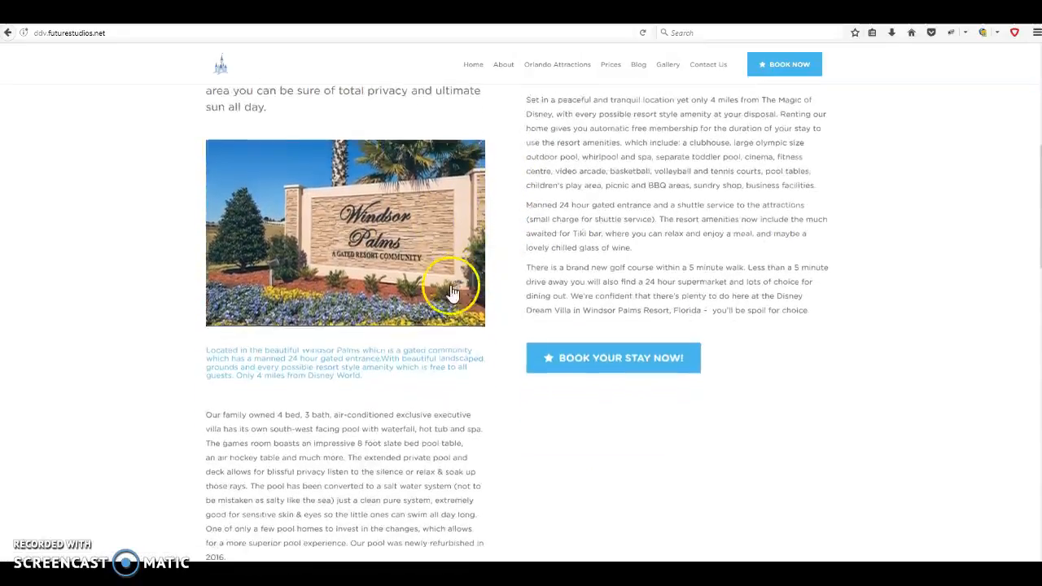
drag(445, 250, 296, 263)
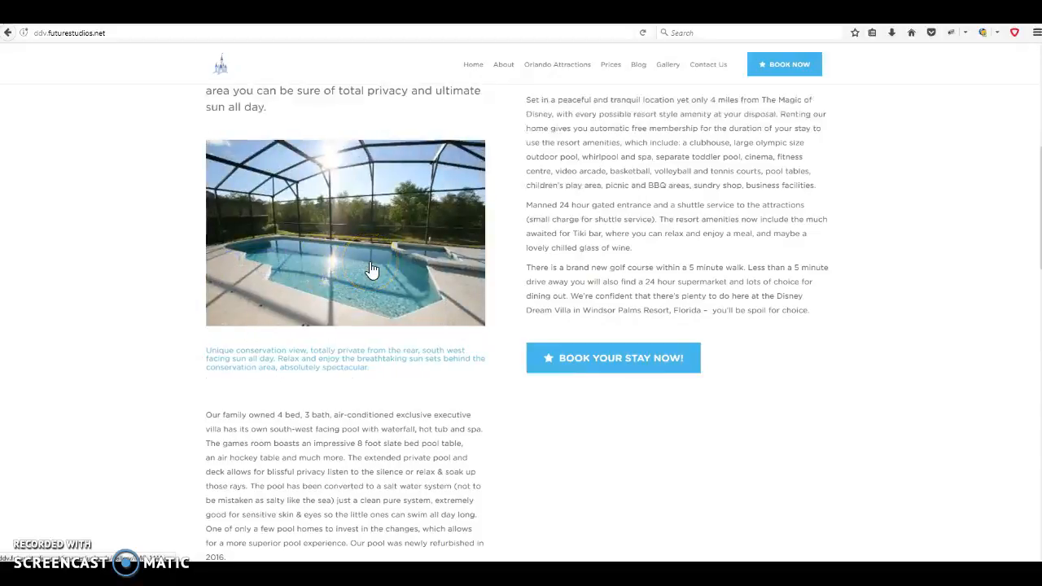
drag(437, 259, 308, 267)
drag(397, 262, 282, 262)
drag(425, 247, 379, 254)
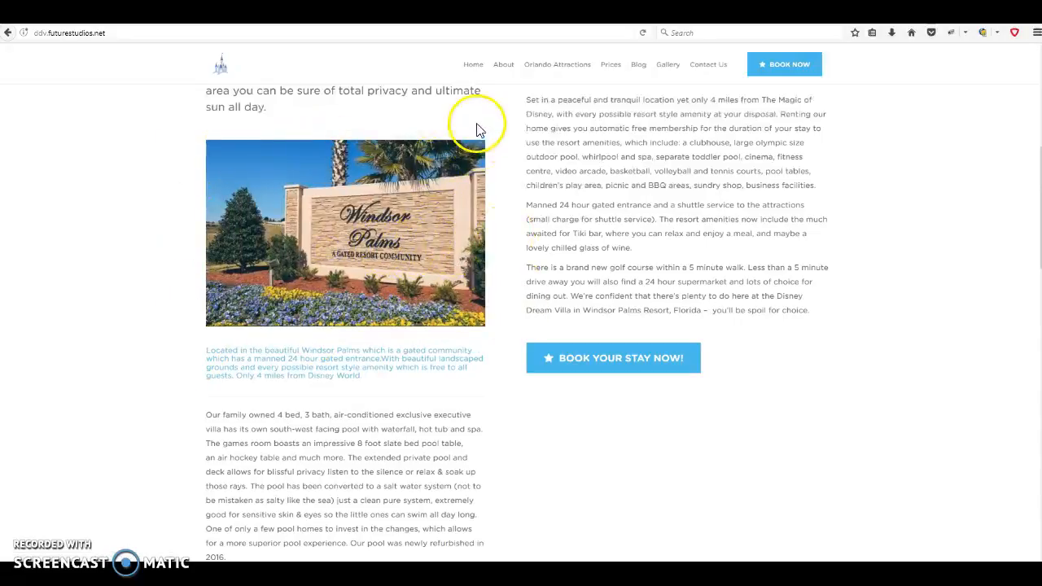
click(399, 13)
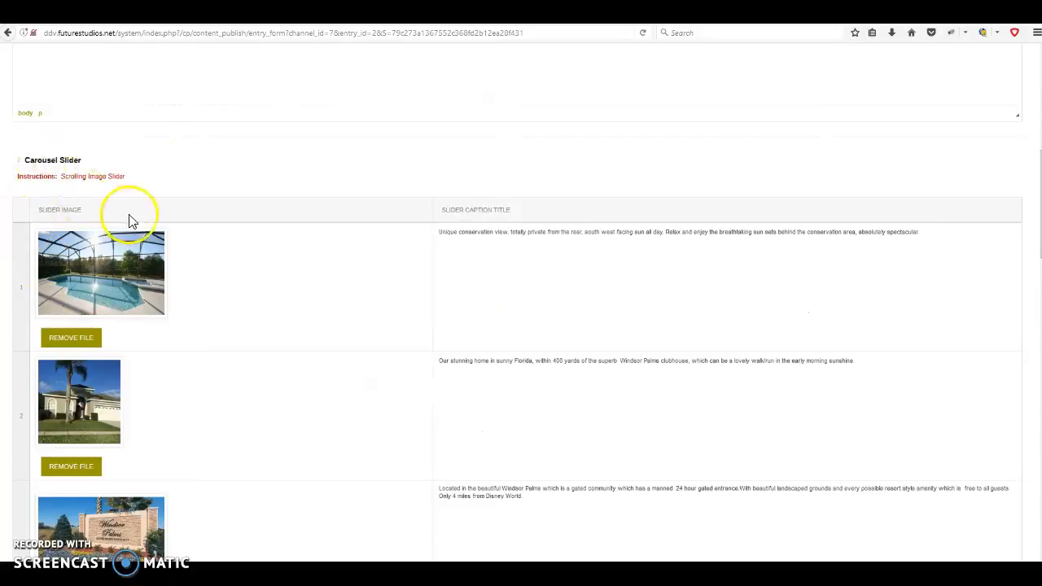
scroll(274, 217, down, 2)
scroll(274, 216, down, 1)
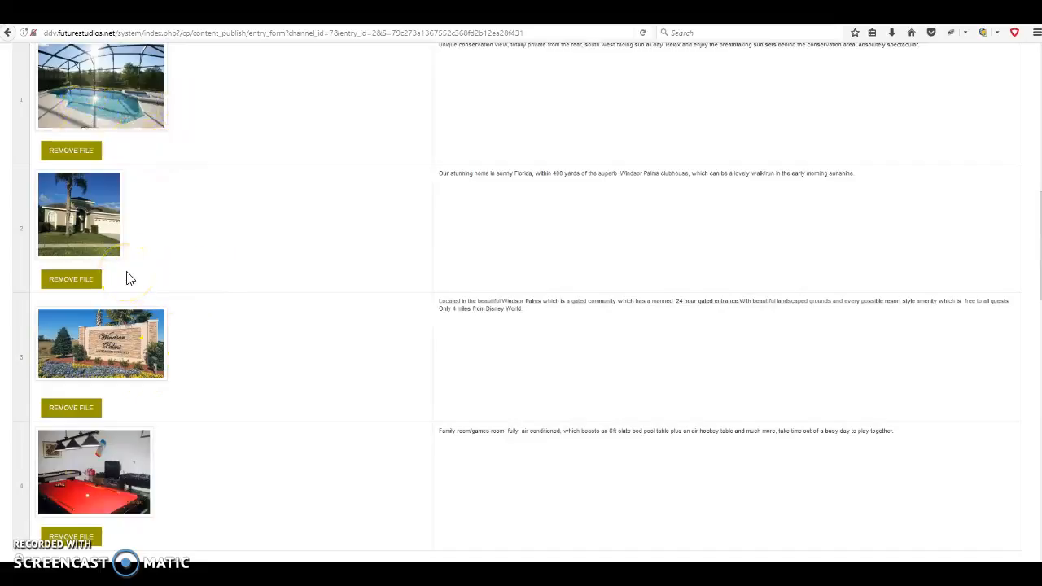
click(317, 11)
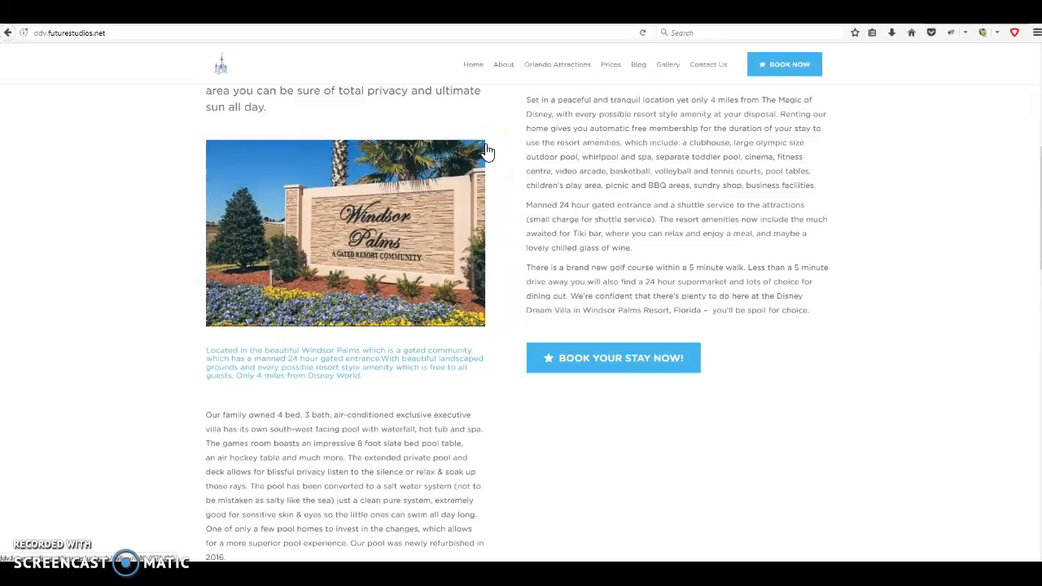
click(358, 12)
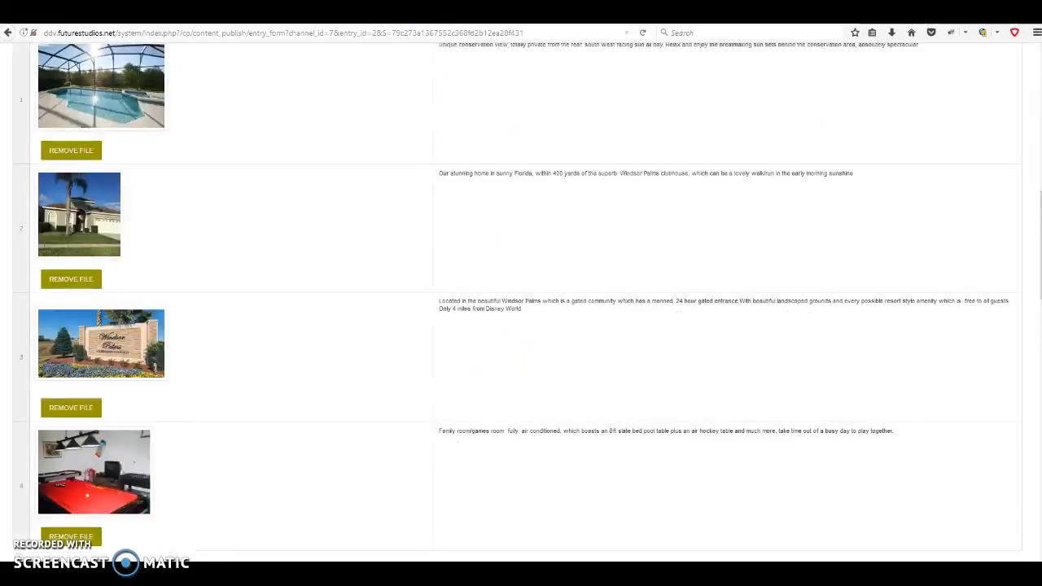
scroll(175, 263, up, 2)
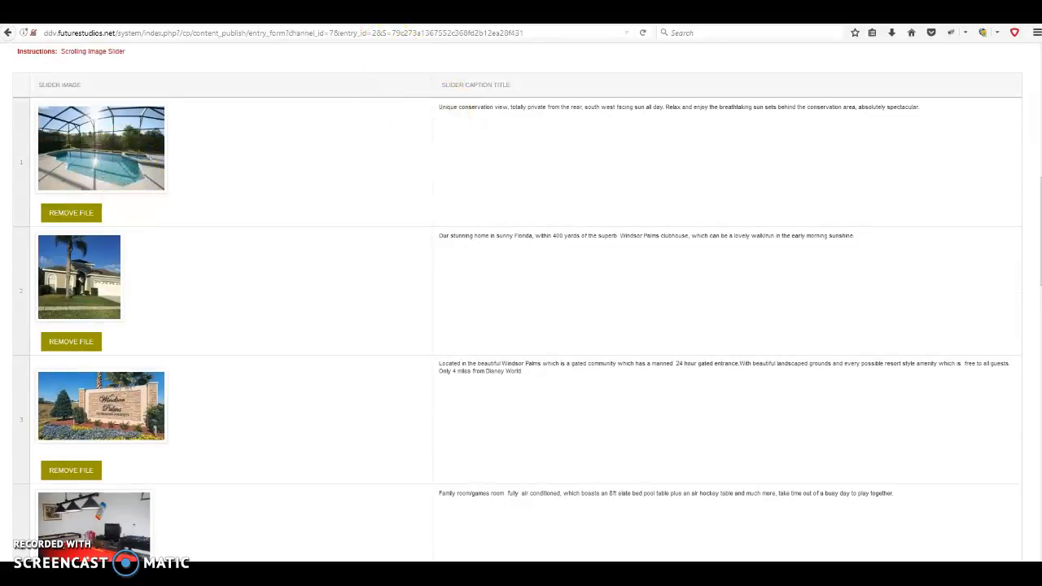
click(391, 12)
drag(209, 351, 459, 360)
drag(304, 360, 445, 352)
drag(371, 362, 360, 363)
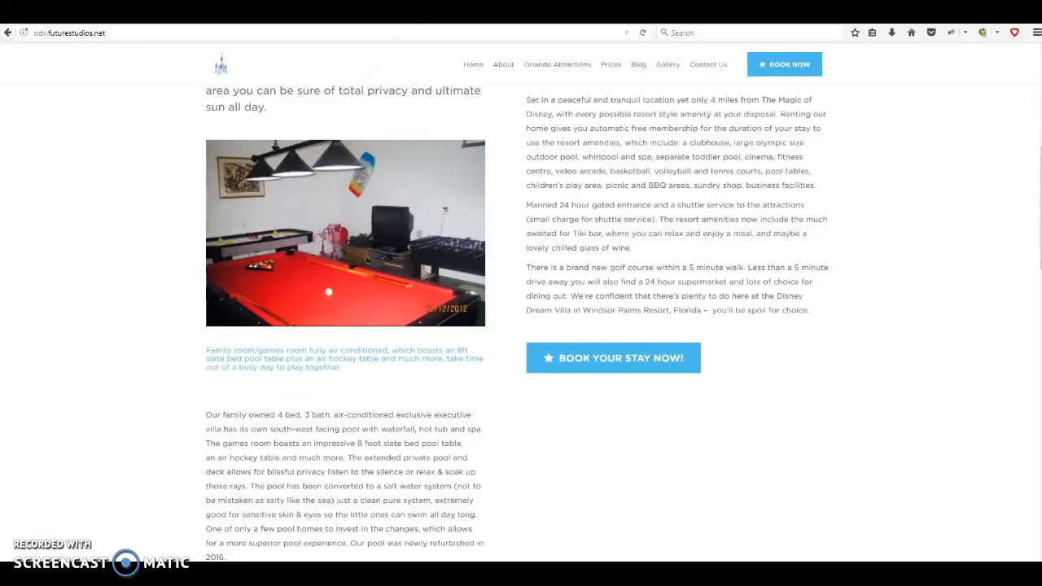
key(ctrl+Tab)
scroll(450, 352, down, 2)
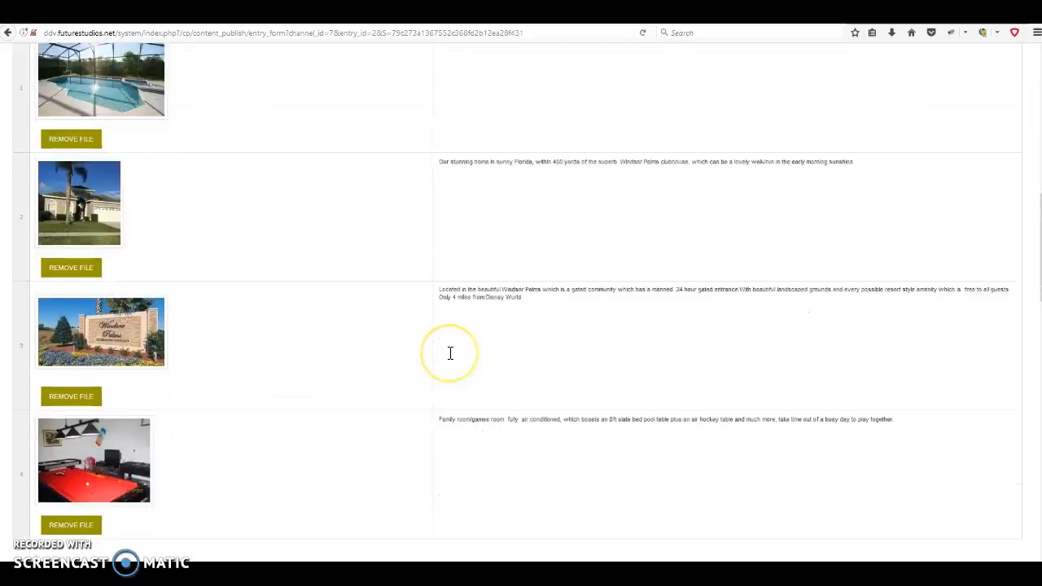
scroll(450, 352, down, 1)
scroll(356, 314, down, 2)
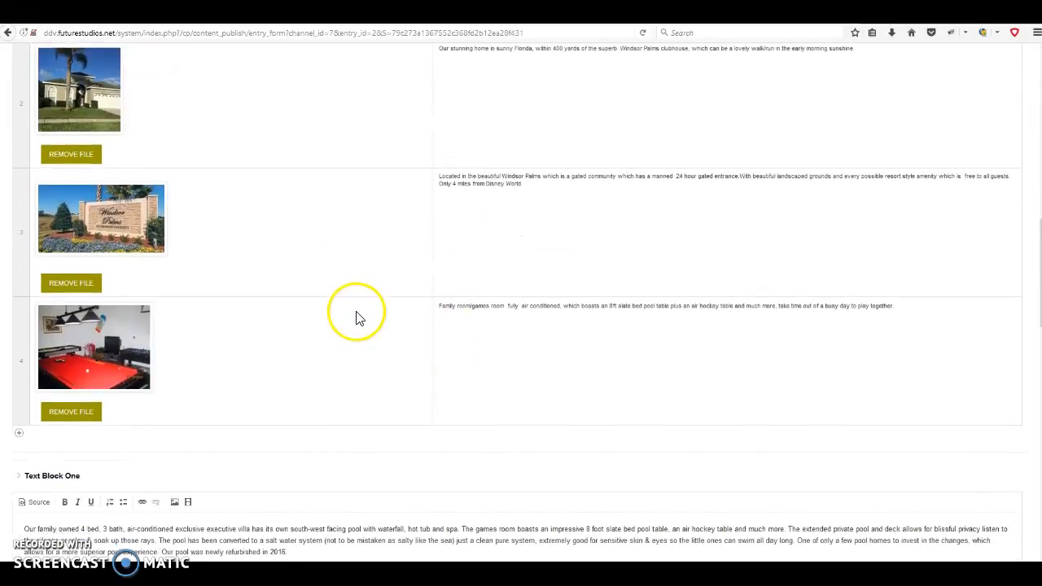
Add a fifth empty row to the Carousel Slider
click(19, 440)
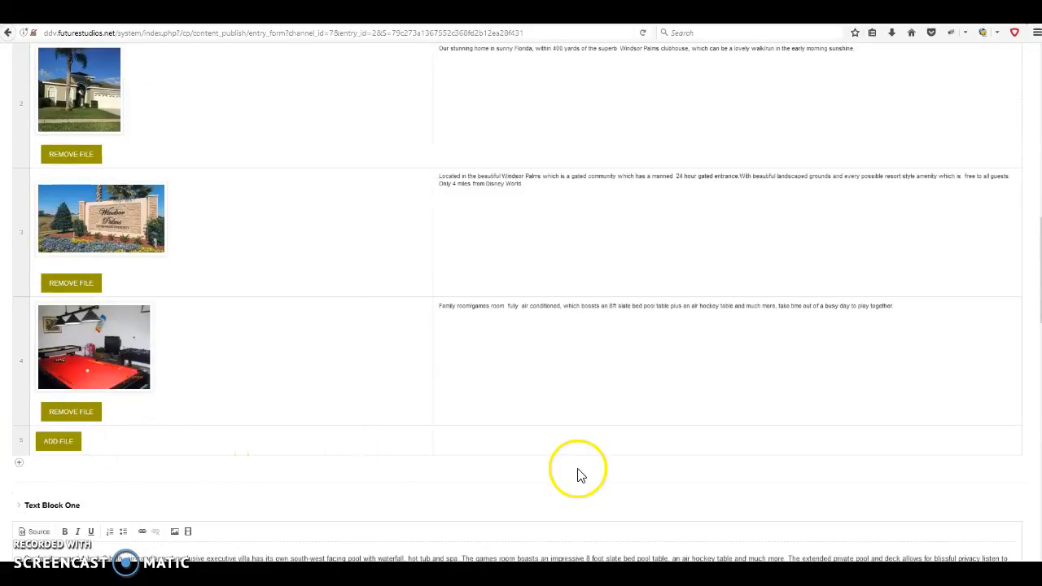
scroll(512, 491, up, 1)
scroll(512, 488, up, 2)
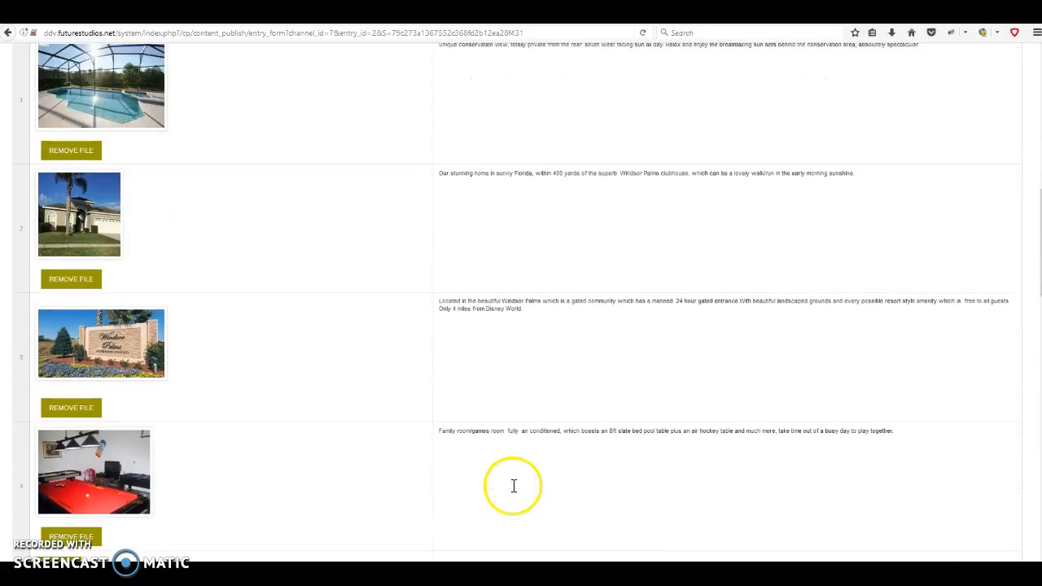
scroll(516, 480, down, 3)
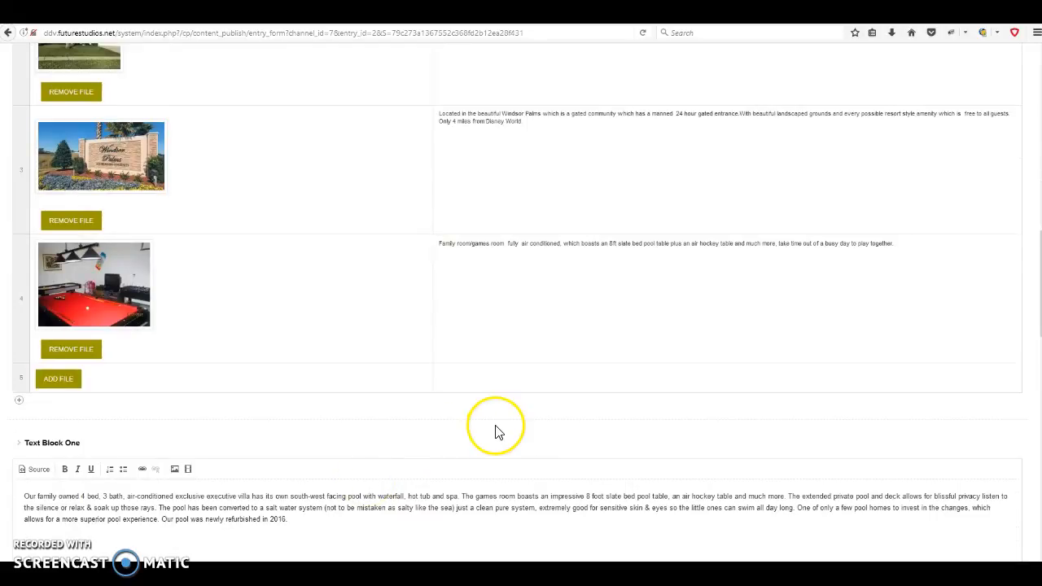
Check the live site's games-room slide caption and Text Block One description
scroll(495, 425, down, 1)
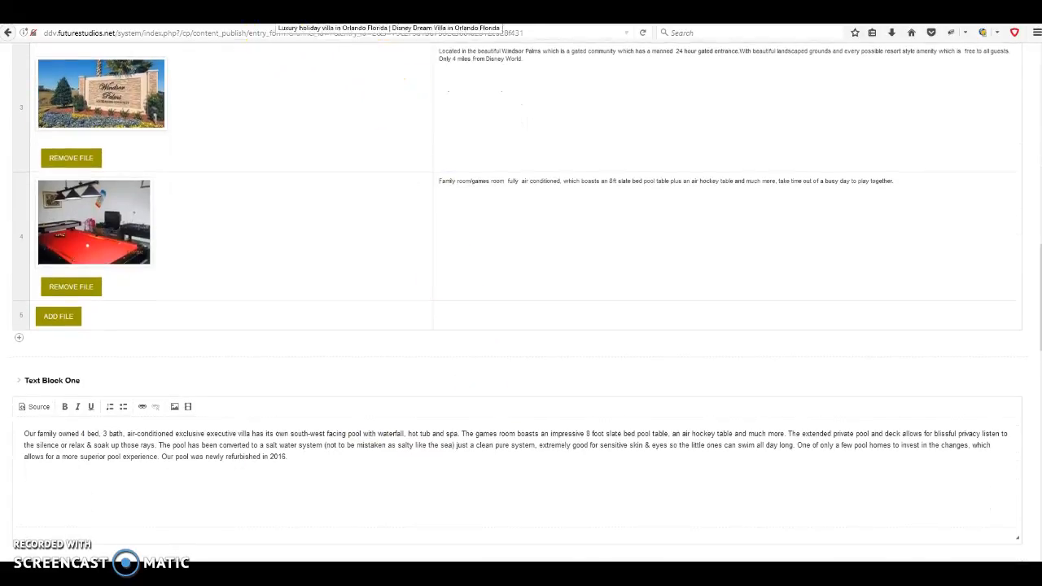
click(275, 14)
scroll(377, 312, down, 2)
scroll(376, 312, down, 2)
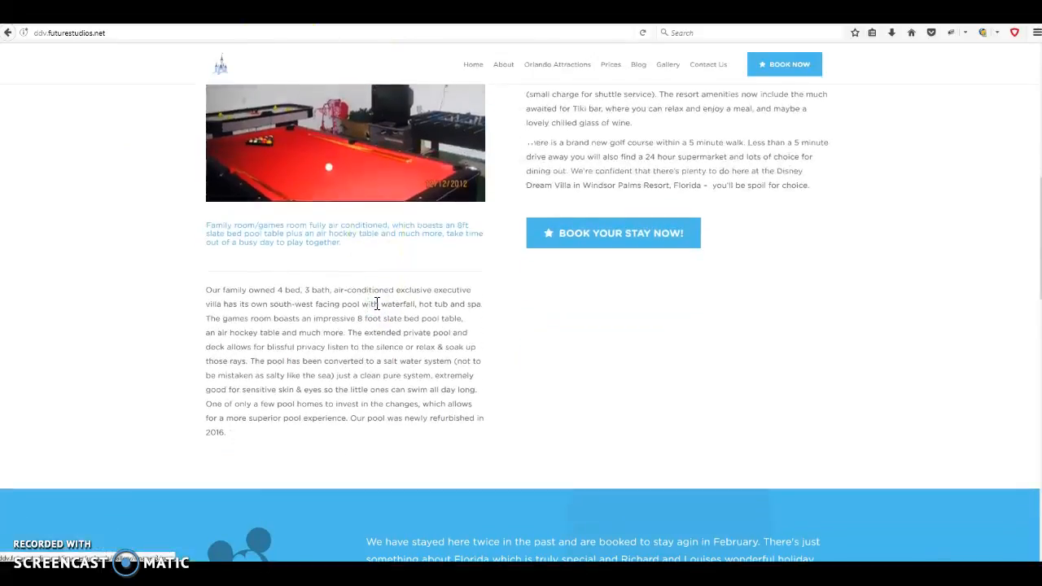
scroll(377, 306, up, 4)
scroll(377, 307, up, 3)
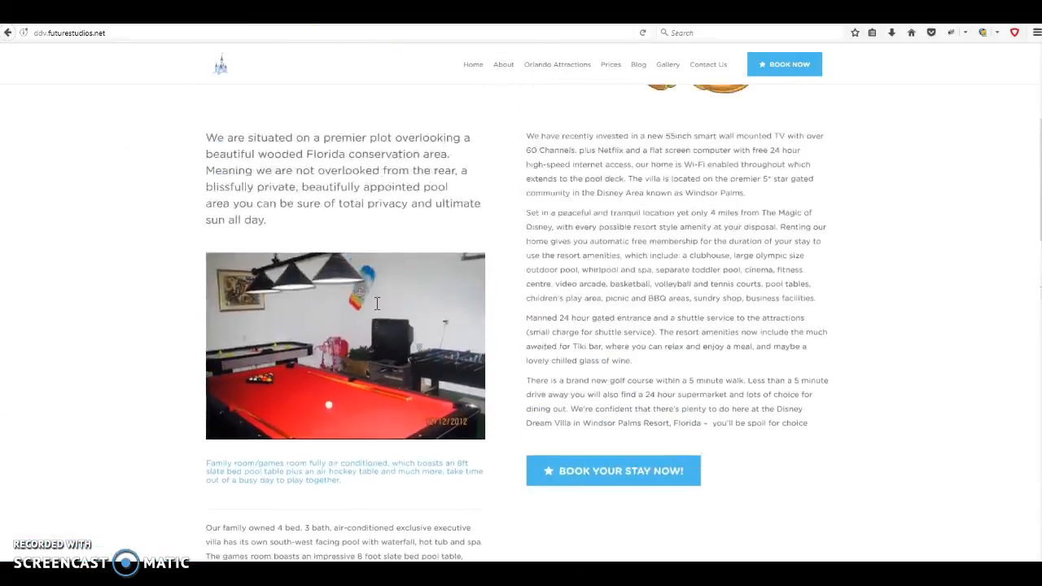
click(430, 13)
scroll(362, 297, down, 4)
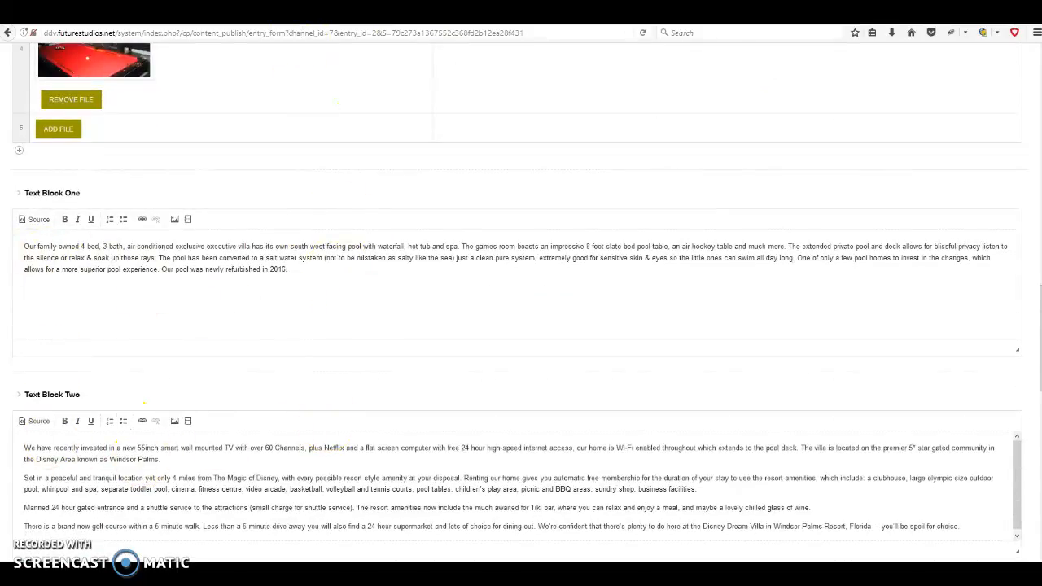
click(297, 14)
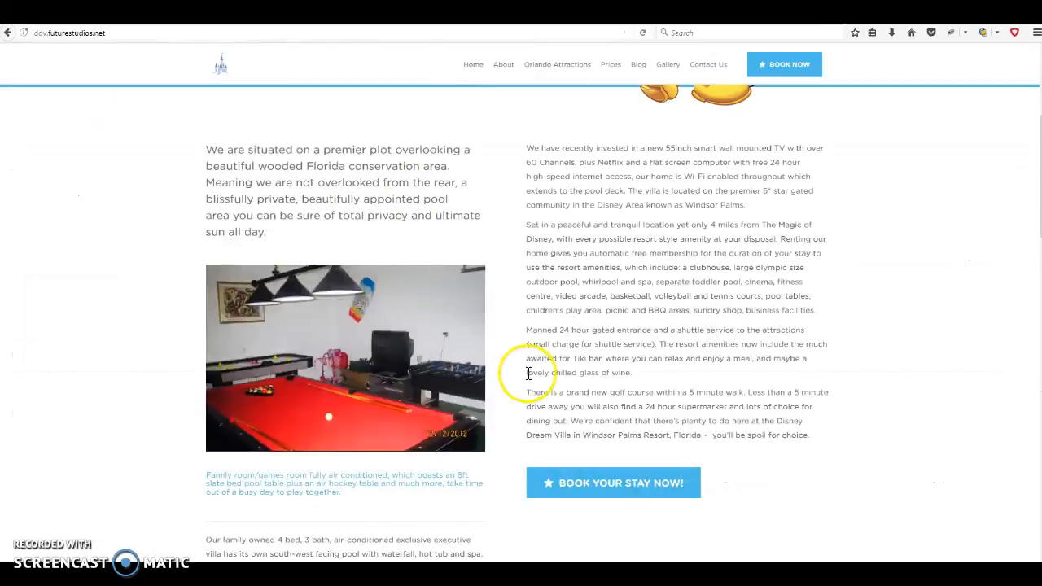
scroll(307, 154, up, 2)
drag(207, 210, 405, 296)
click(404, 295)
scroll(405, 295, down, 4)
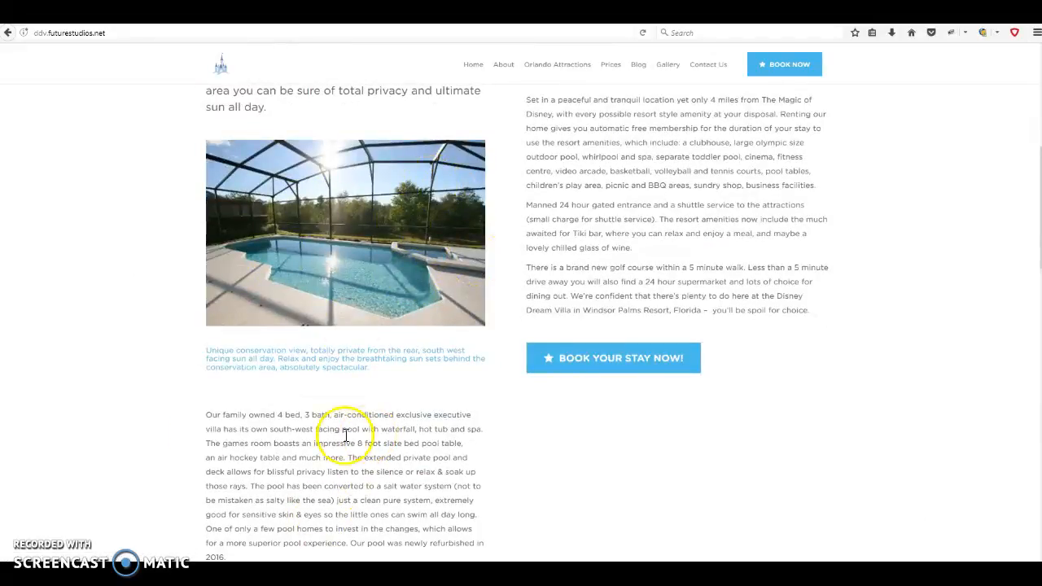
scroll(210, 417, down, 1)
drag(205, 353, 278, 499)
scroll(577, 443, up, 3)
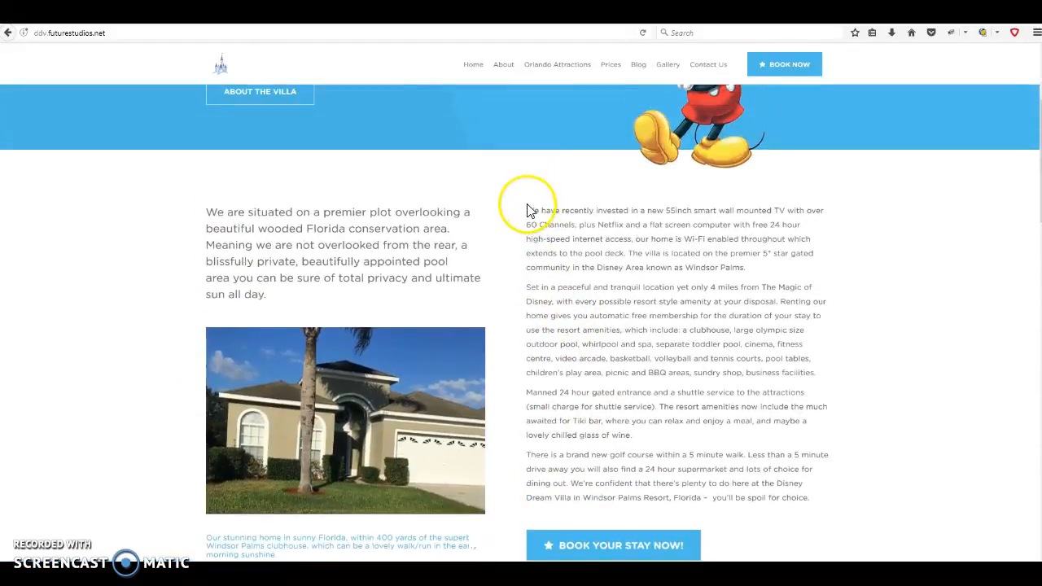
drag(528, 210, 824, 509)
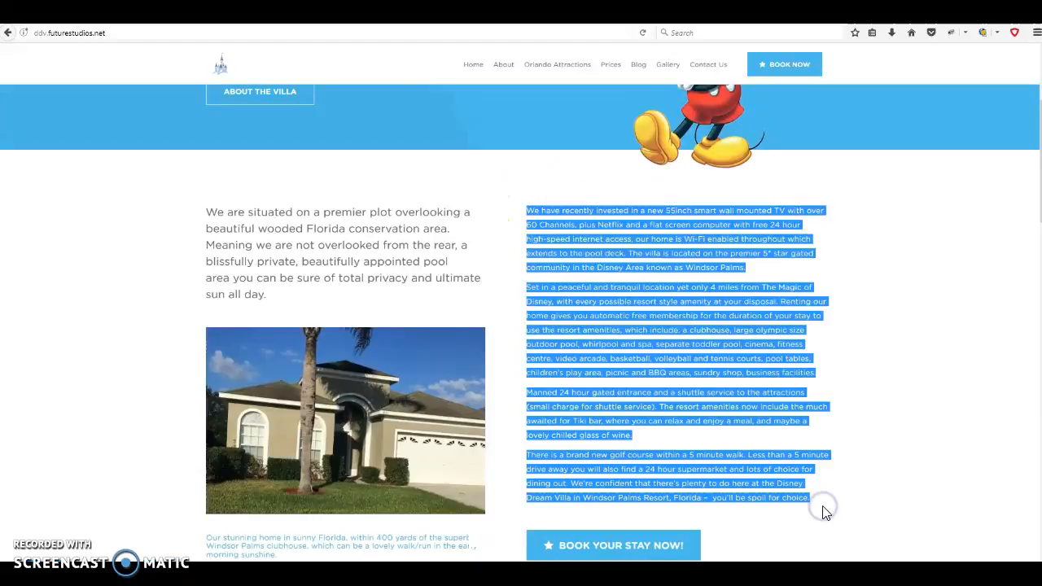
scroll(839, 464, down, 3)
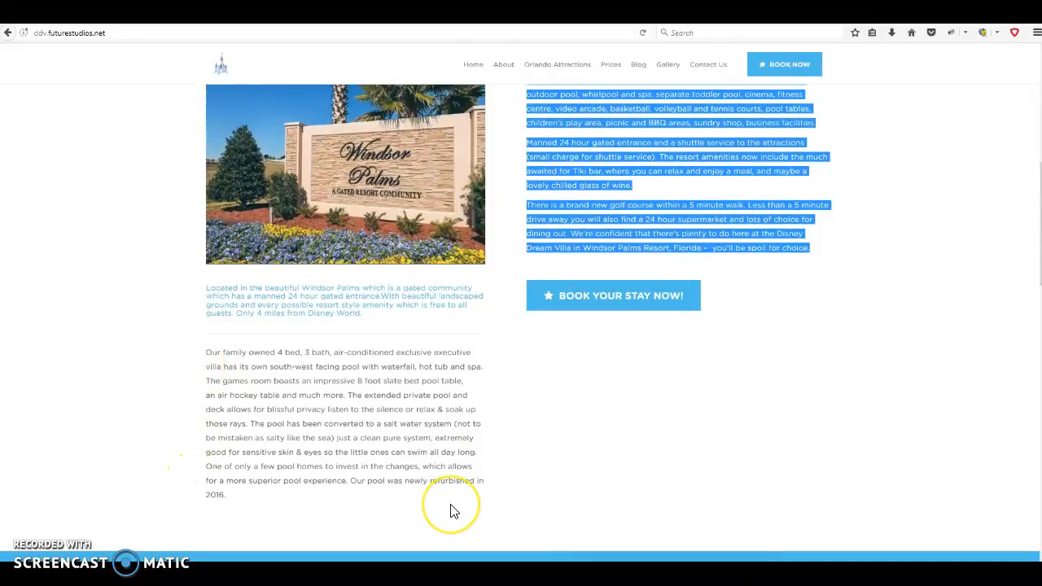
click(208, 352)
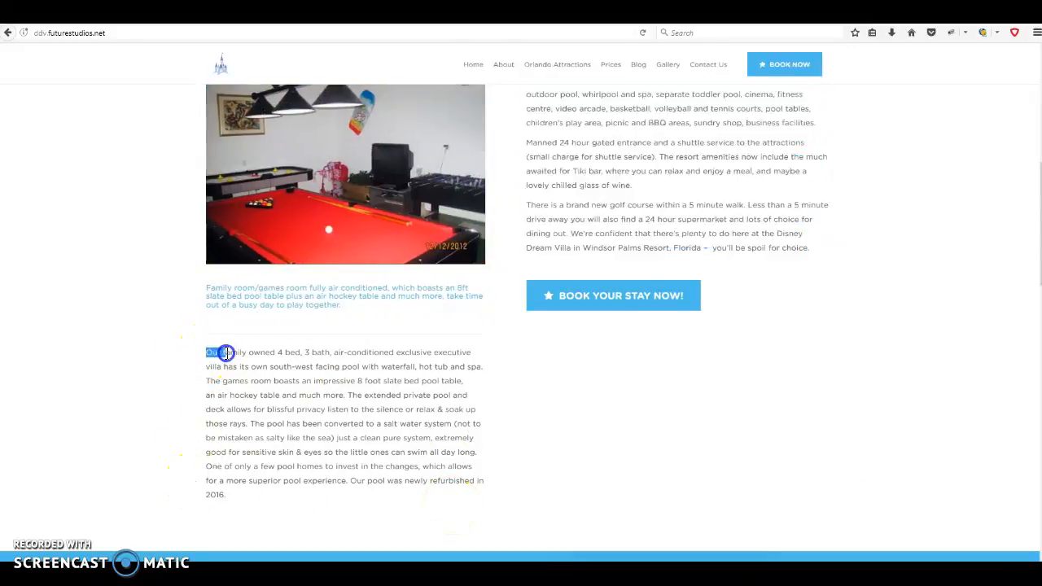
drag(229, 356, 225, 500)
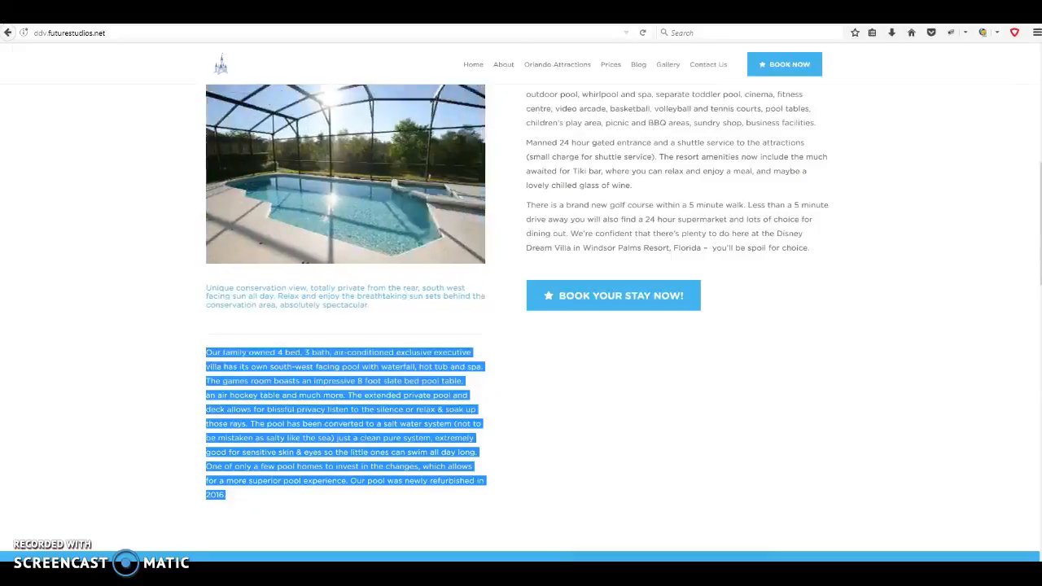
click(400, 12)
click(287, 269)
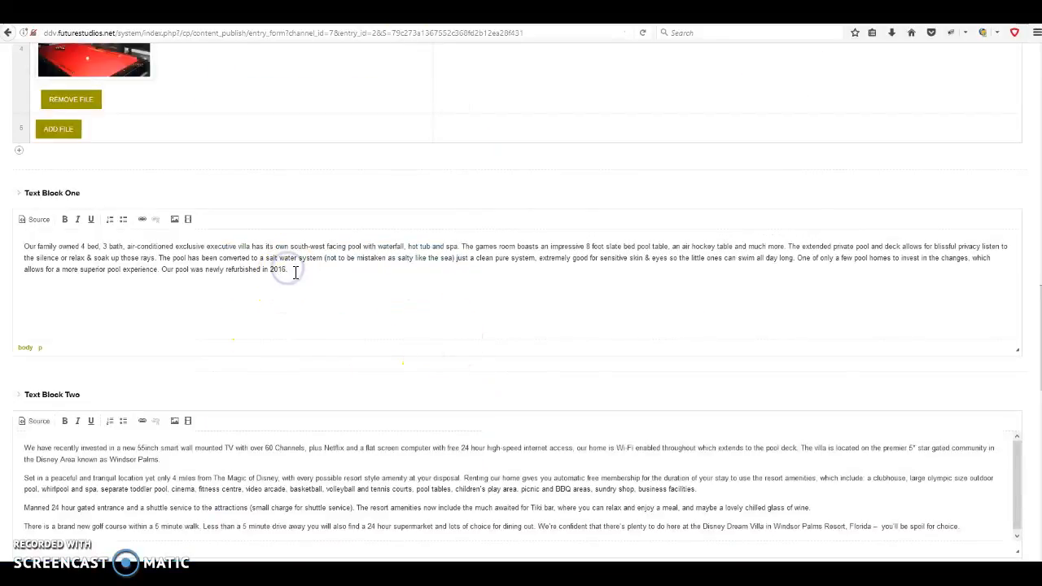
click(318, 284)
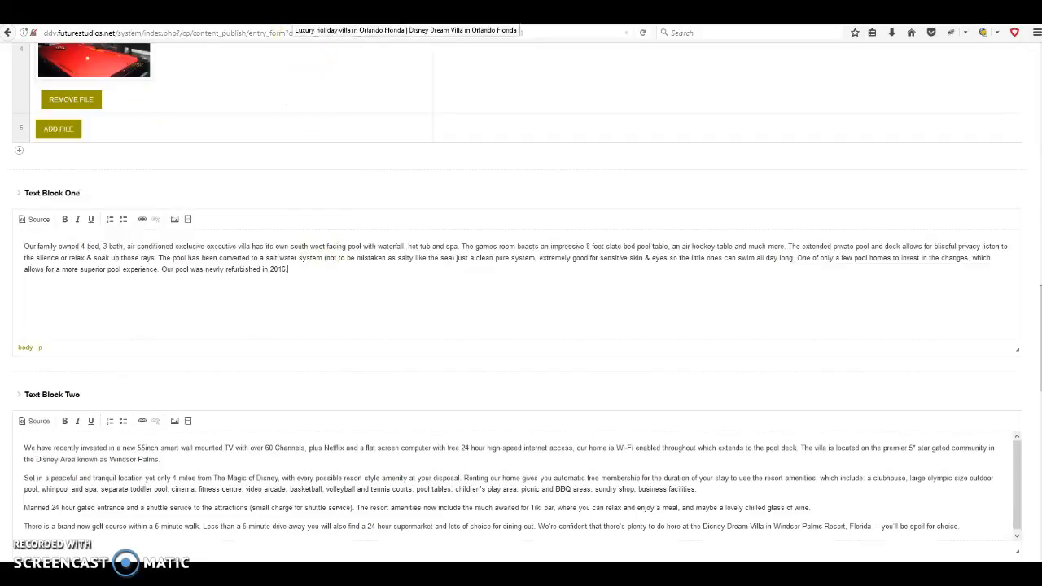
click(294, 15)
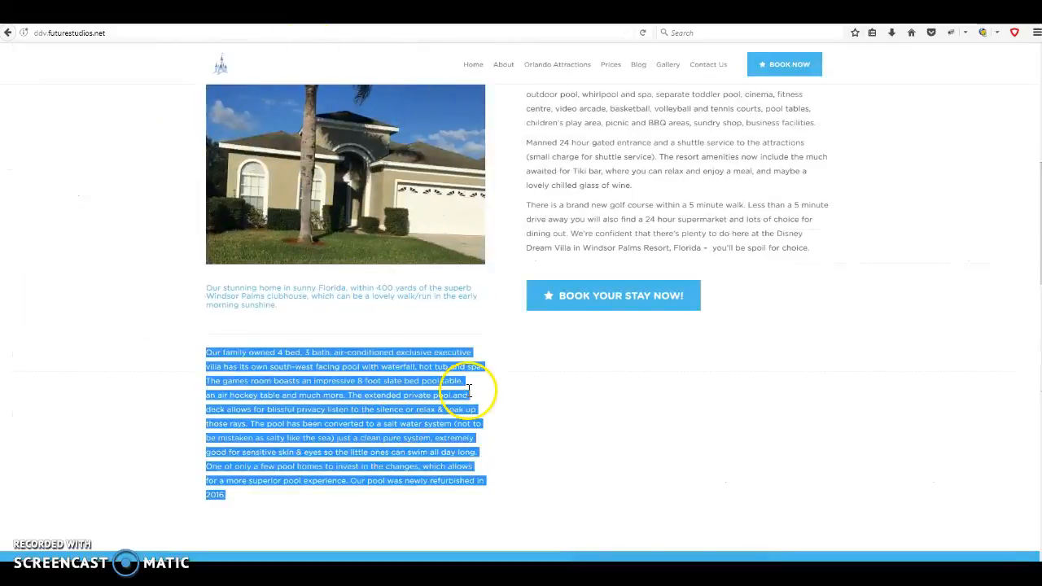
click(480, 358)
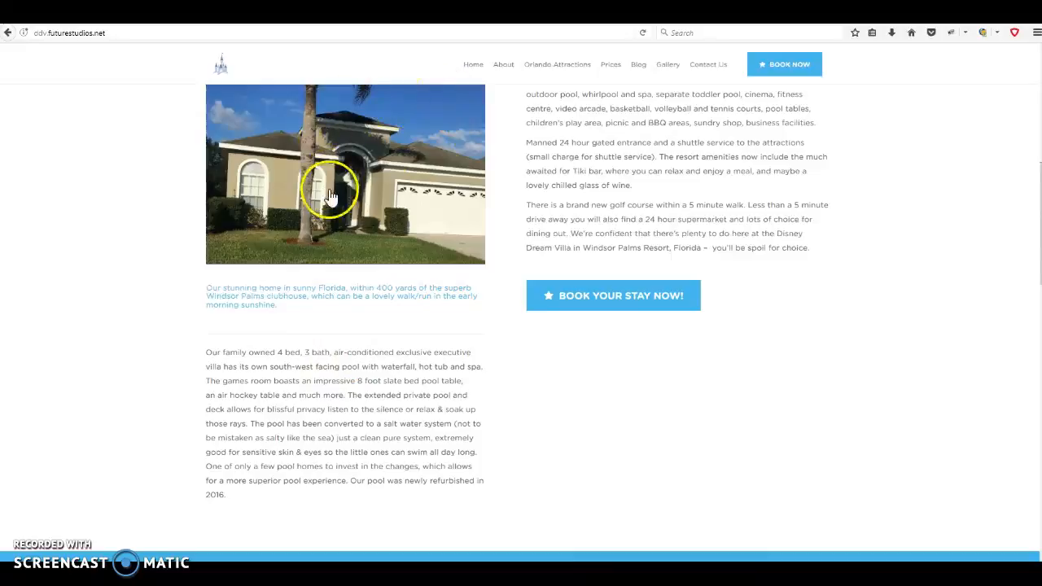
scroll(476, 444, up, 3)
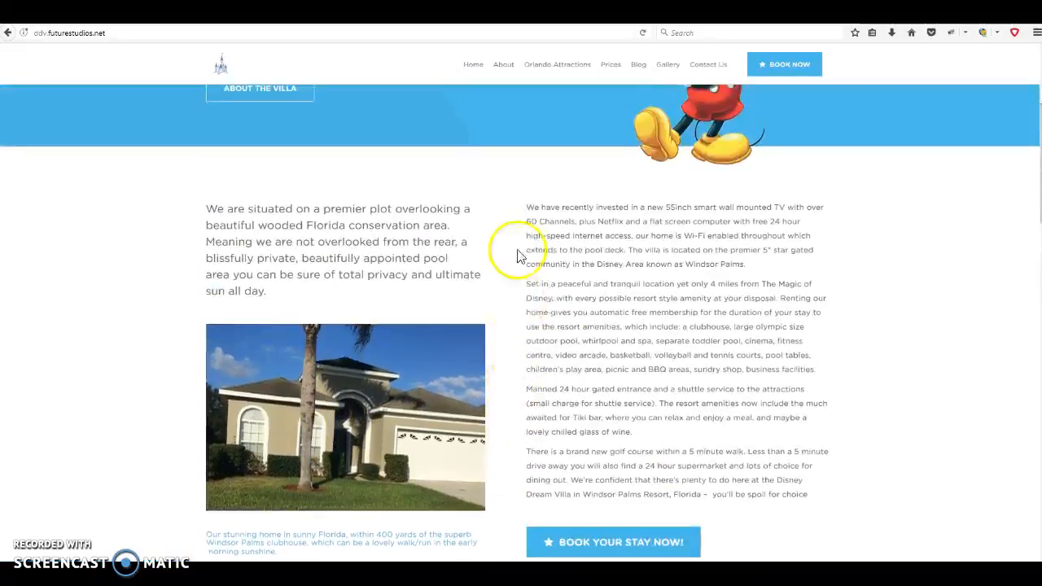
drag(526, 210, 816, 501)
scroll(817, 502, down, 1)
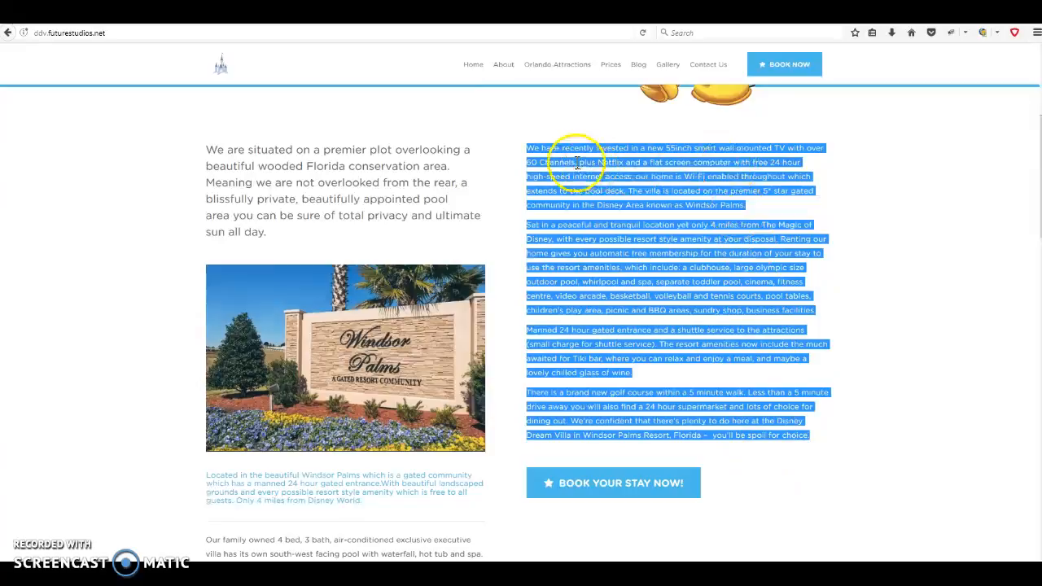
drag(529, 146, 755, 326)
click(754, 326)
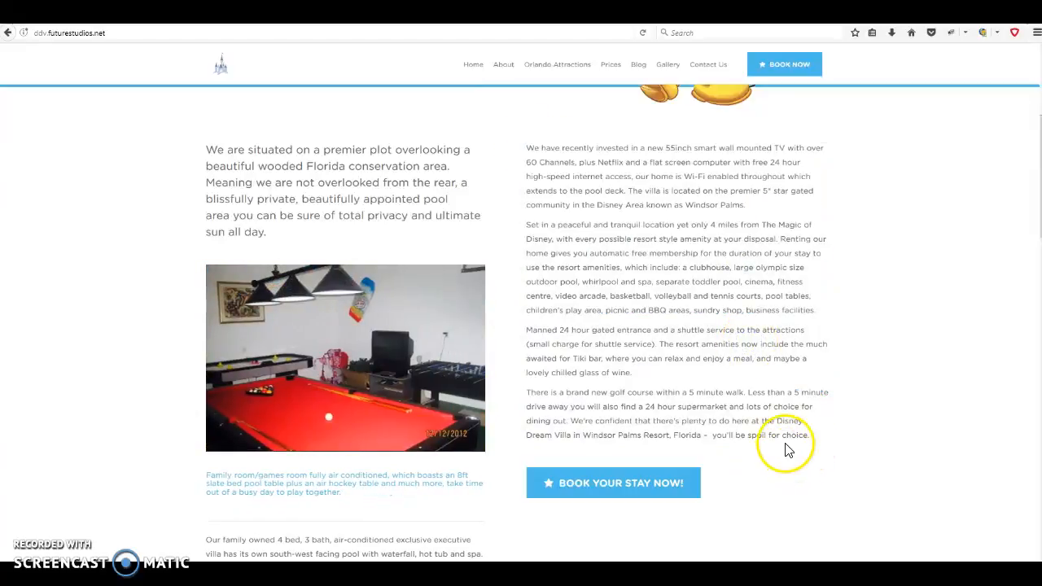
key(ctrl+Tab)
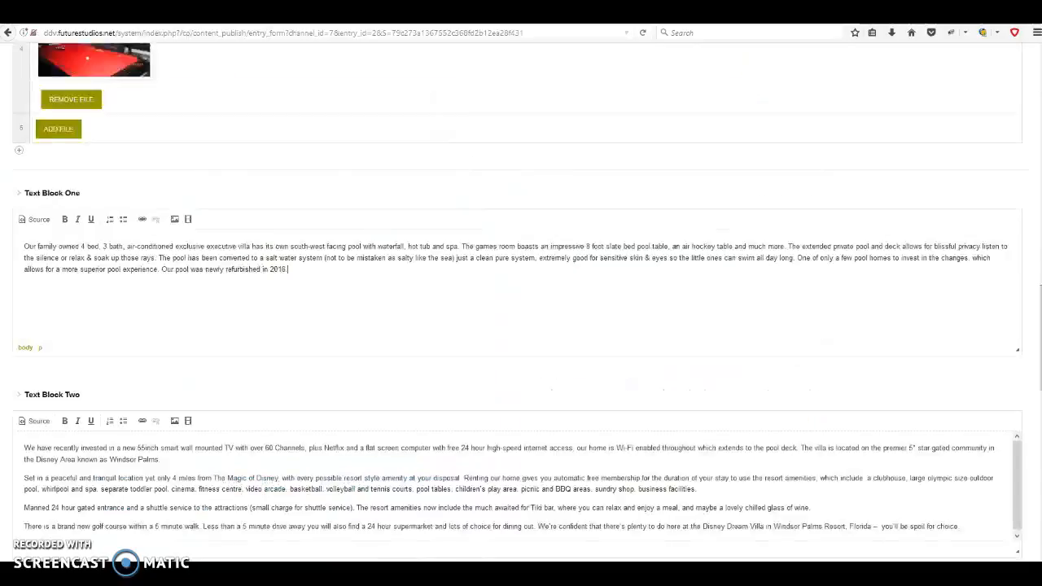
scroll(364, 353, down, 4)
scroll(364, 353, down, 2)
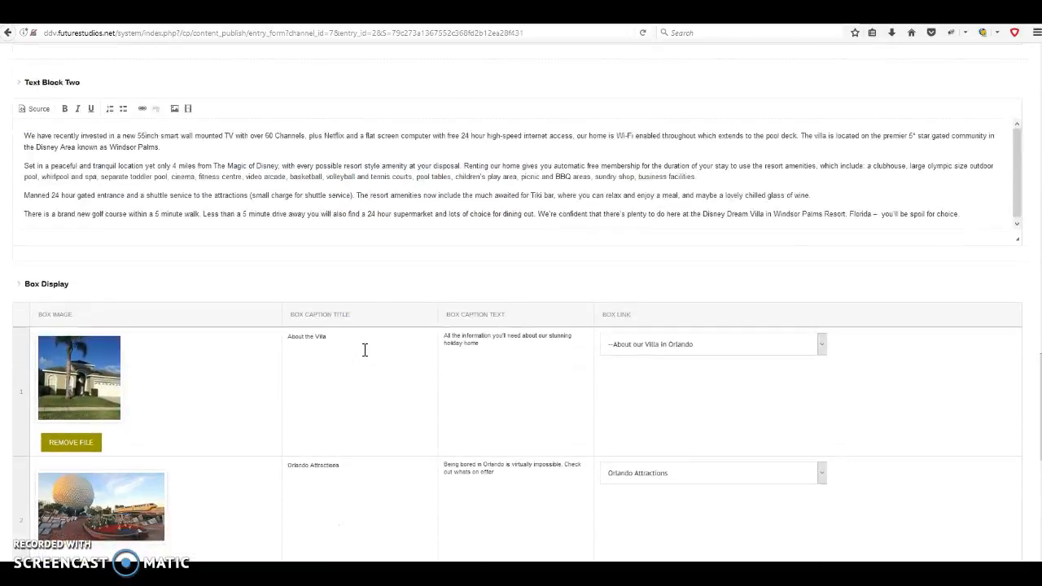
drag(960, 214, 886, 214)
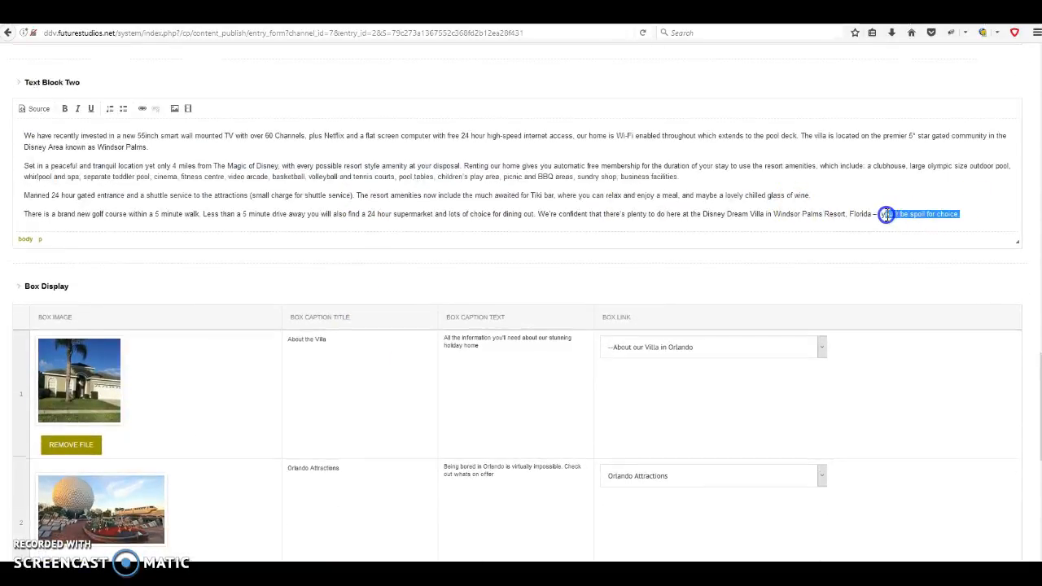
click(966, 214)
scroll(502, 272, up, 3)
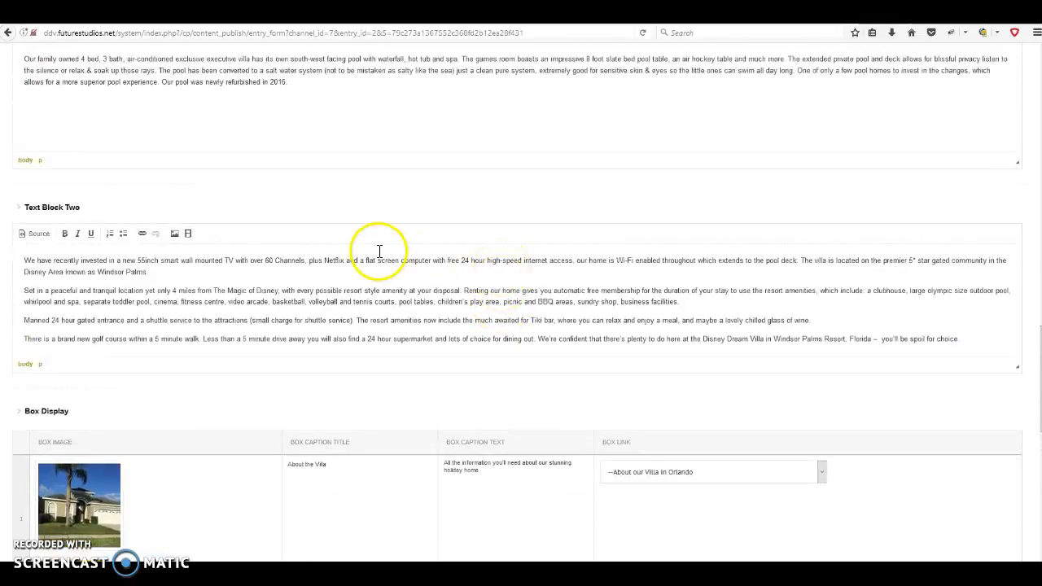
click(285, 12)
Scroll the live villa page down to its testimonials band
scroll(672, 315, down, 5)
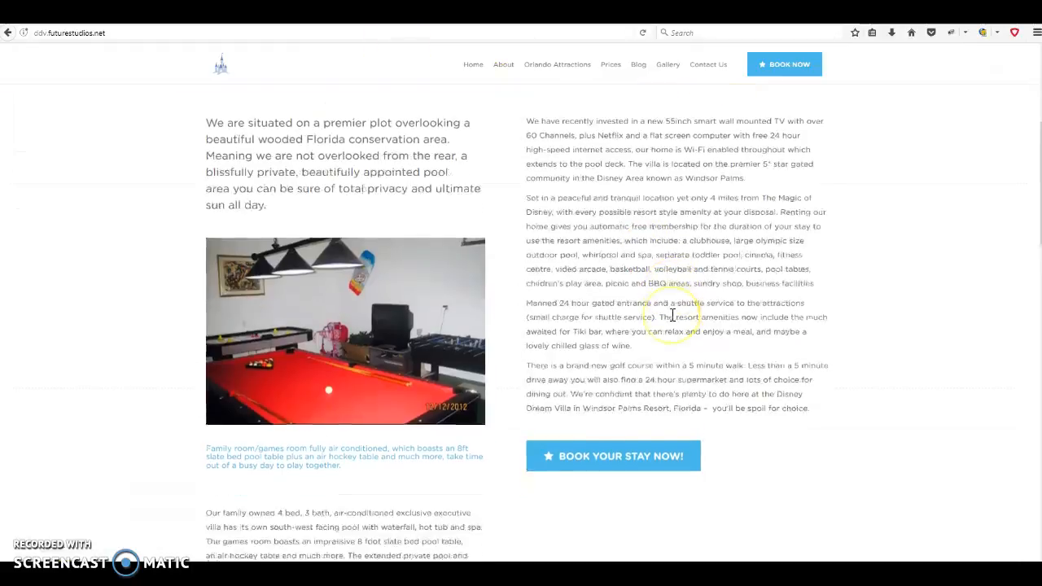
scroll(672, 317, down, 3)
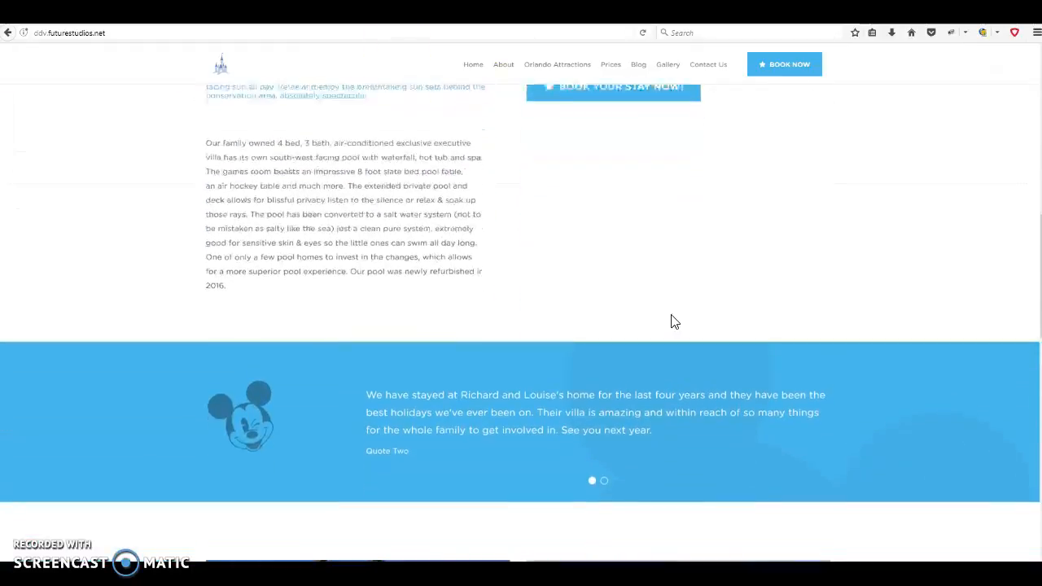
scroll(632, 241, down, 3)
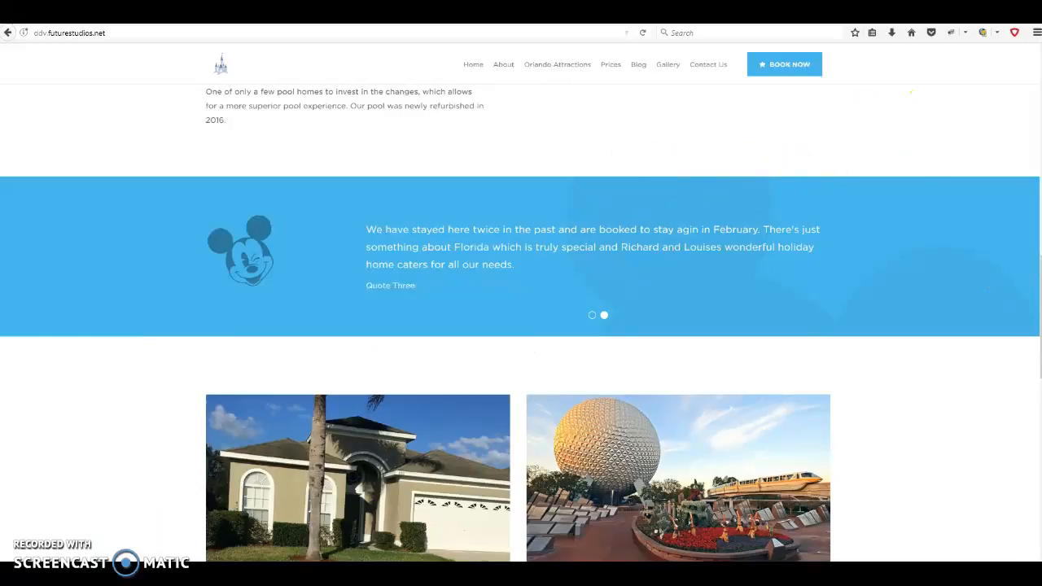
Return to the Home entry's Edit Entry form, scrolled up to the Carousel Slider rows
click(326, 12)
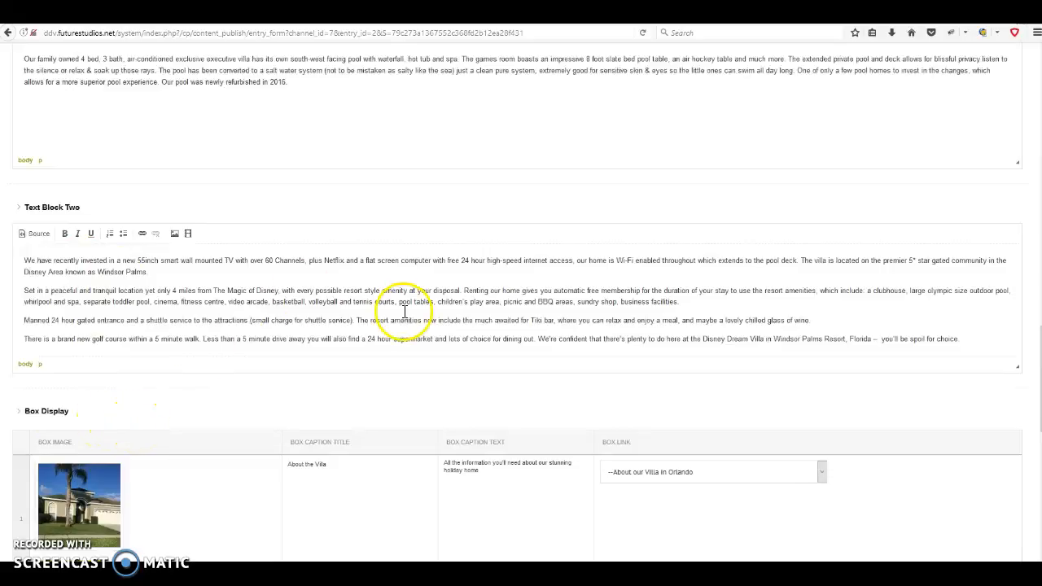
click(309, 12)
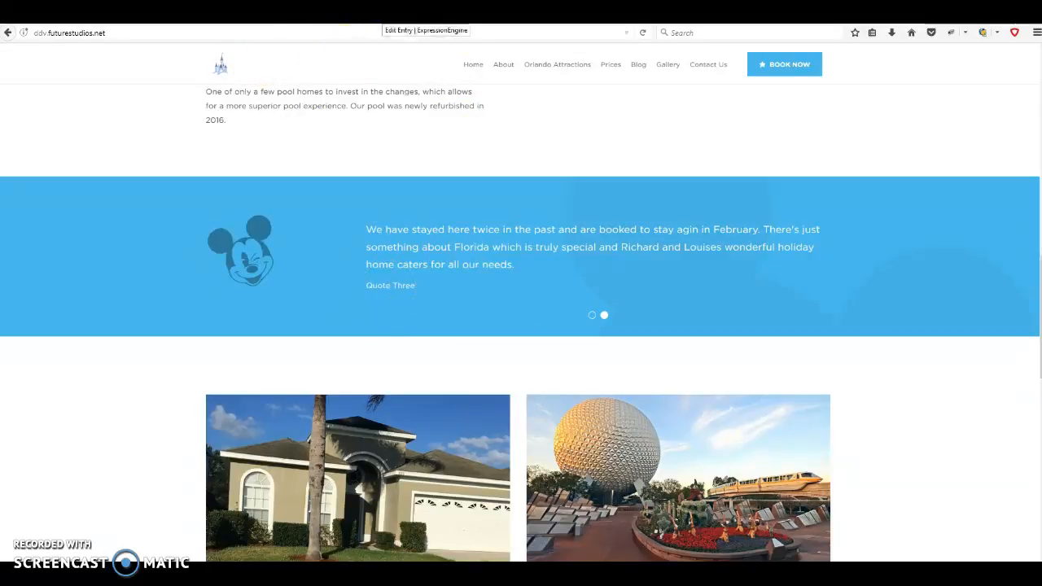
click(373, 12)
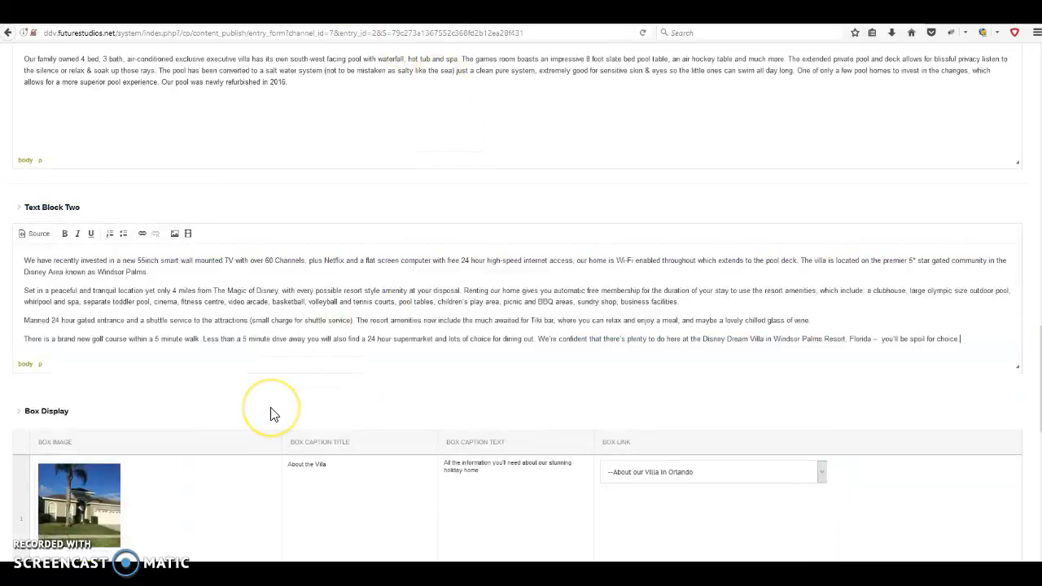
scroll(273, 413, up, 15)
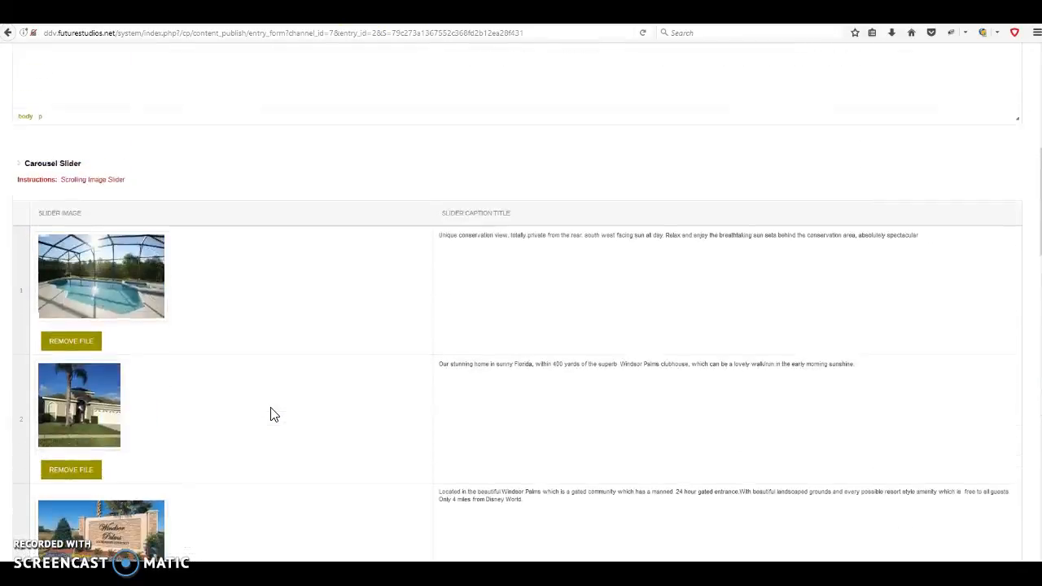
scroll(273, 414, up, 8)
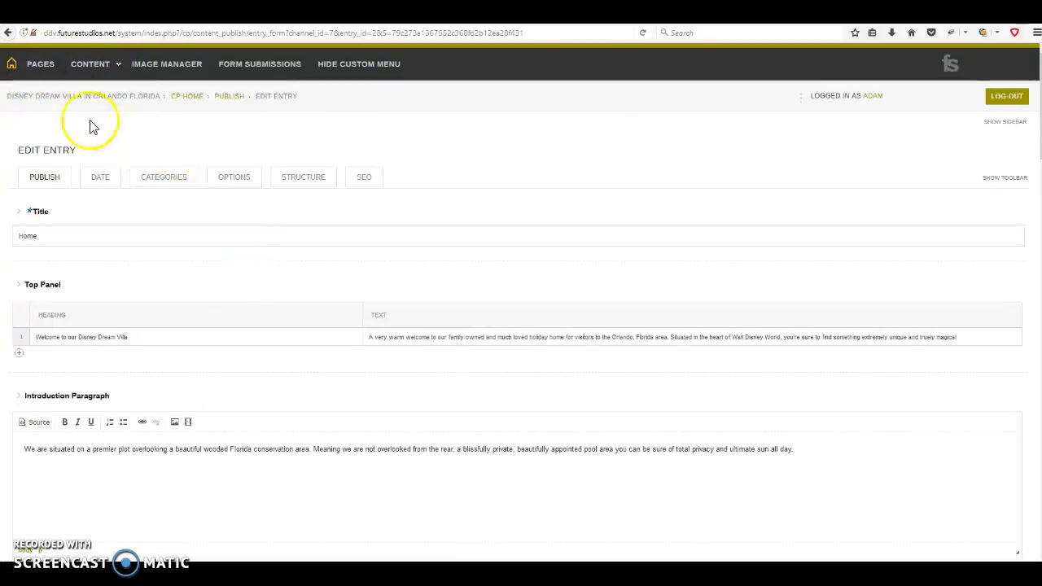
Open the Testimonials channel's entry list, showing Quote Three and Quote Two, via Content > Edit
mouse_move(92, 63)
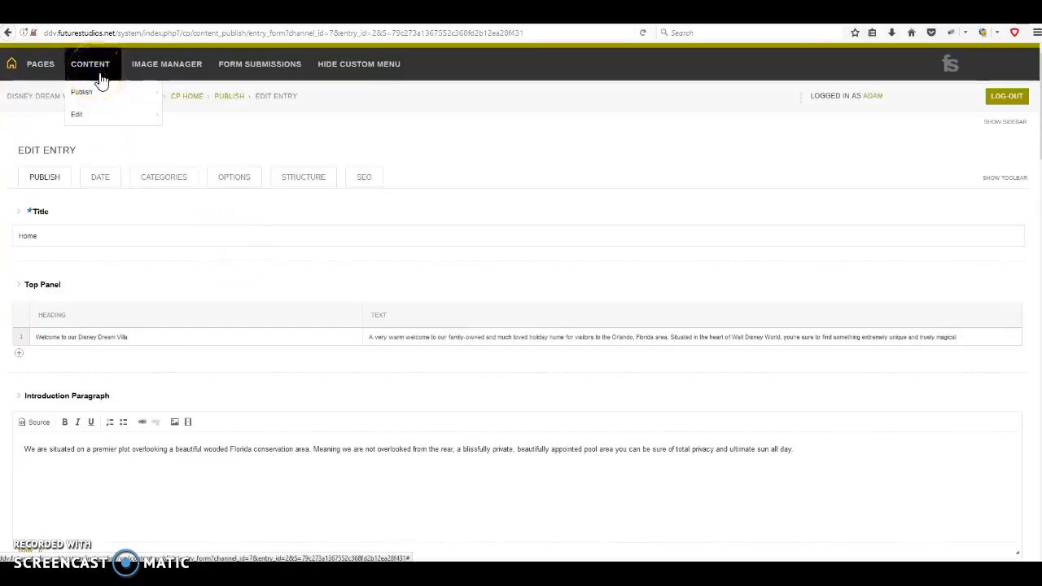
mouse_move(109, 117)
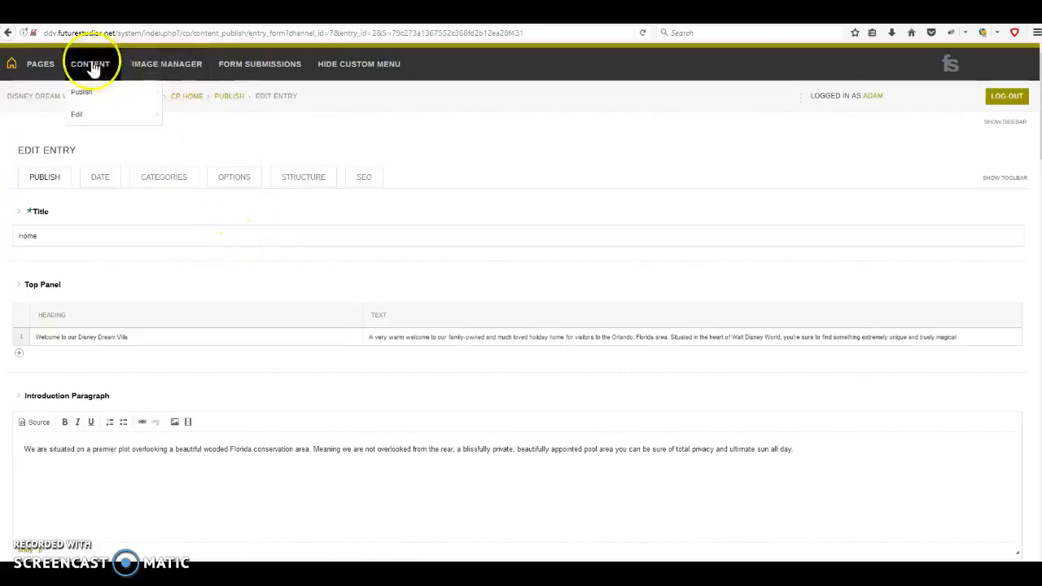
mouse_move(163, 115)
click(187, 254)
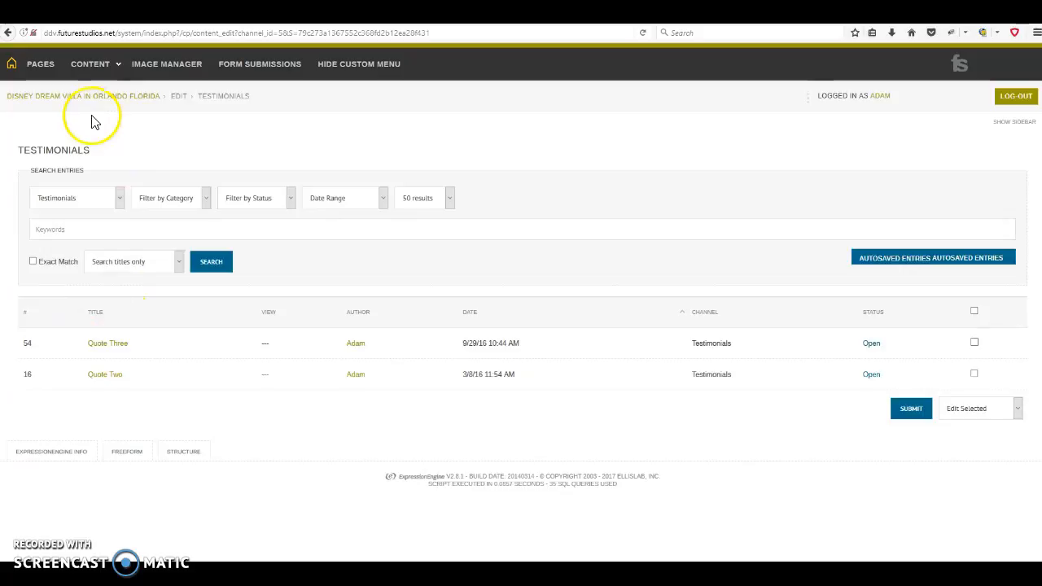
Start a blank new Testimonials entry from Content > Publish
mouse_move(100, 73)
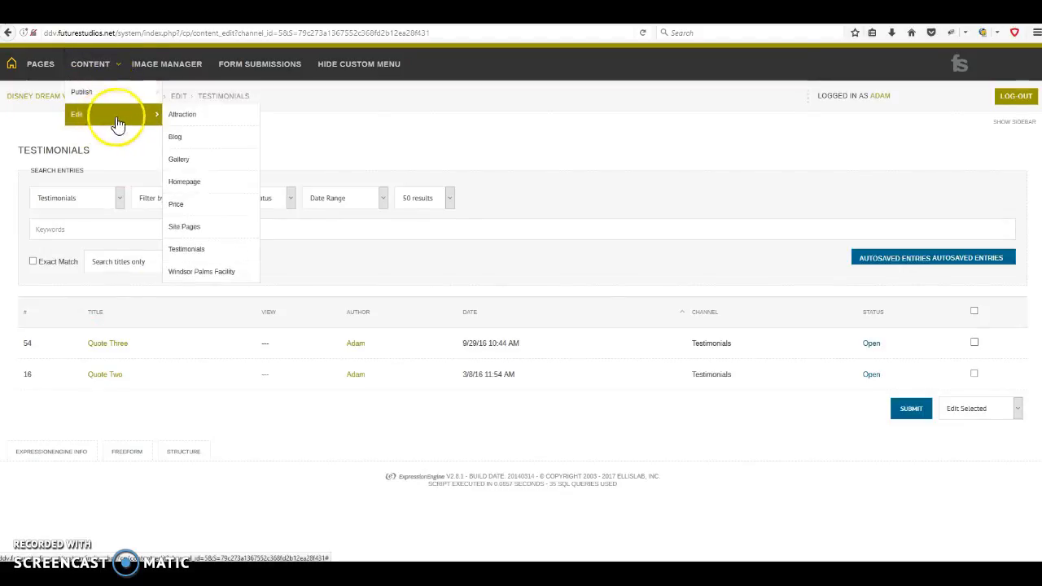
mouse_move(120, 98)
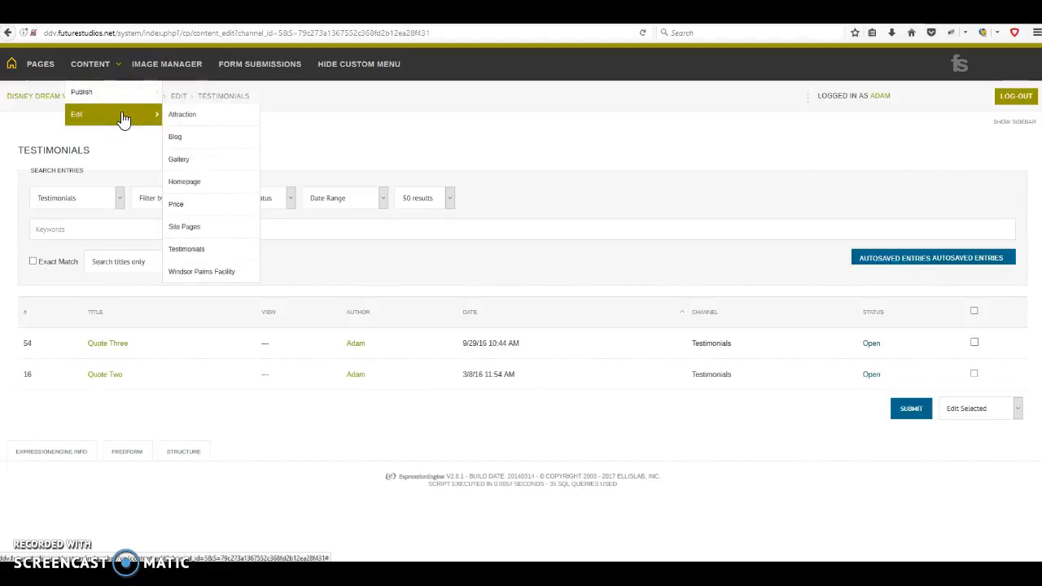
click(127, 101)
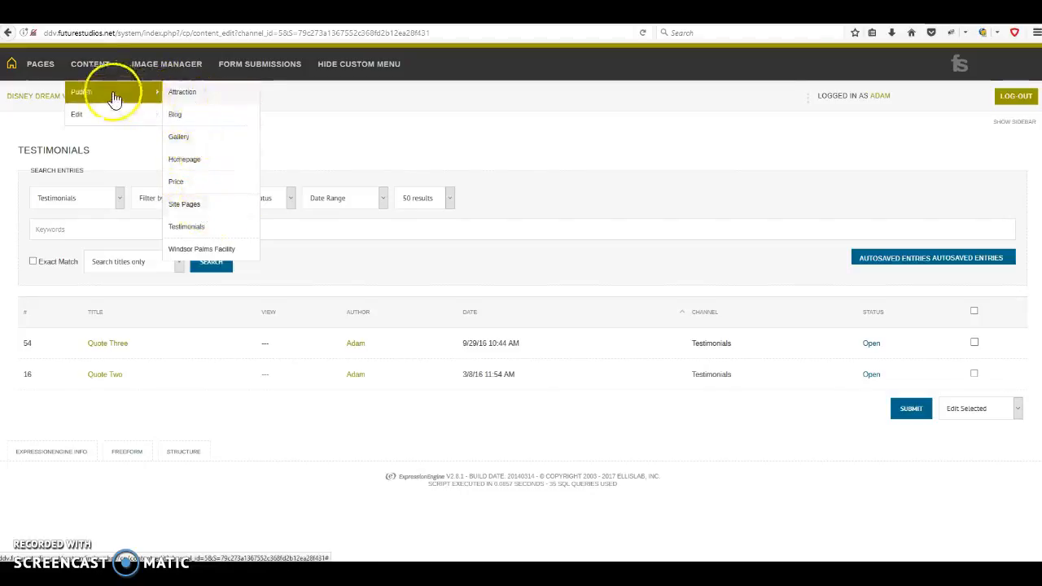
mouse_move(139, 94)
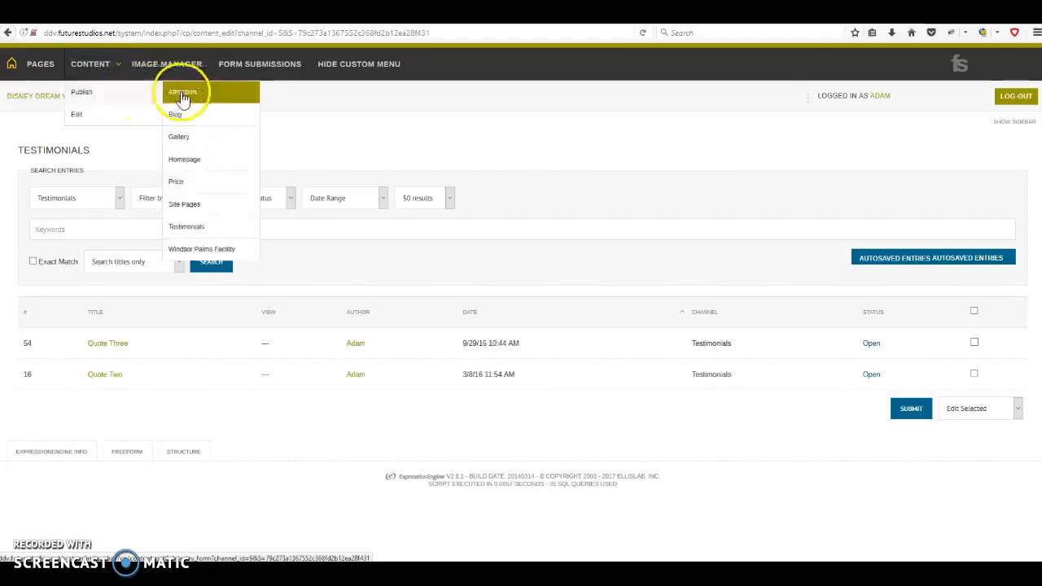
click(192, 230)
Enter the client's name as the new testimonial's Title
click(206, 233)
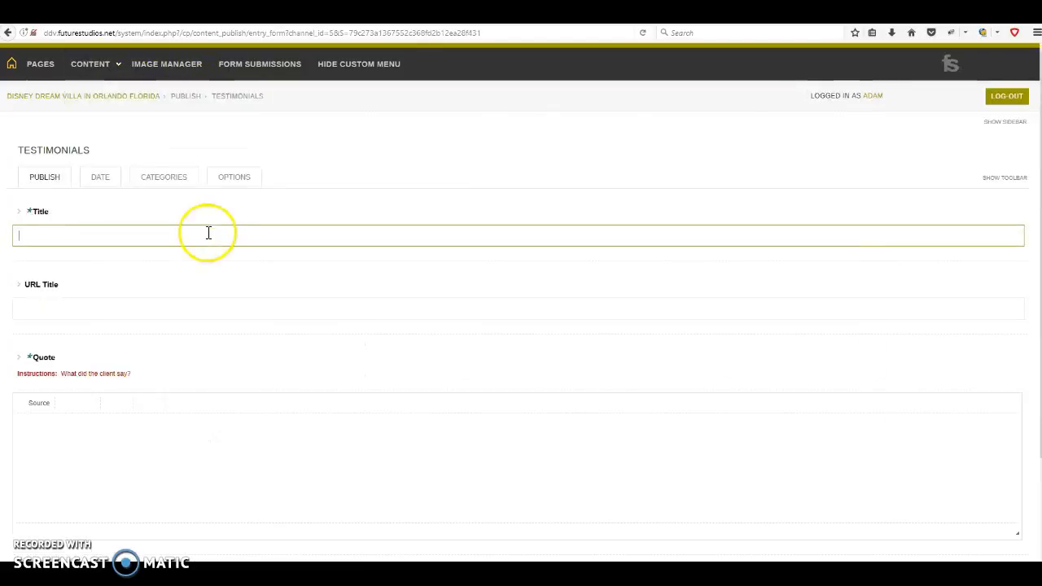
scroll(206, 238, down, 3)
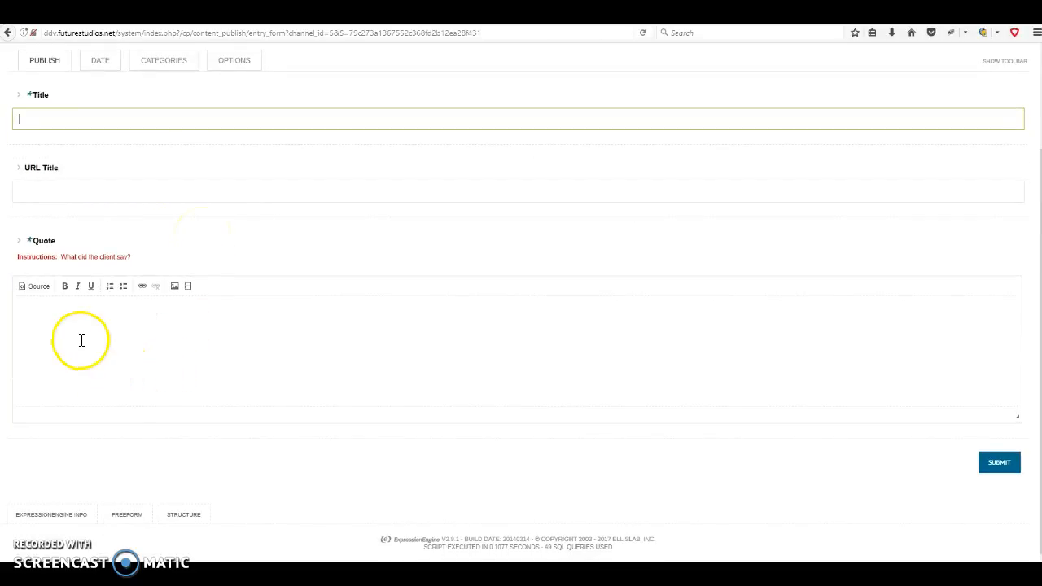
click(79, 196)
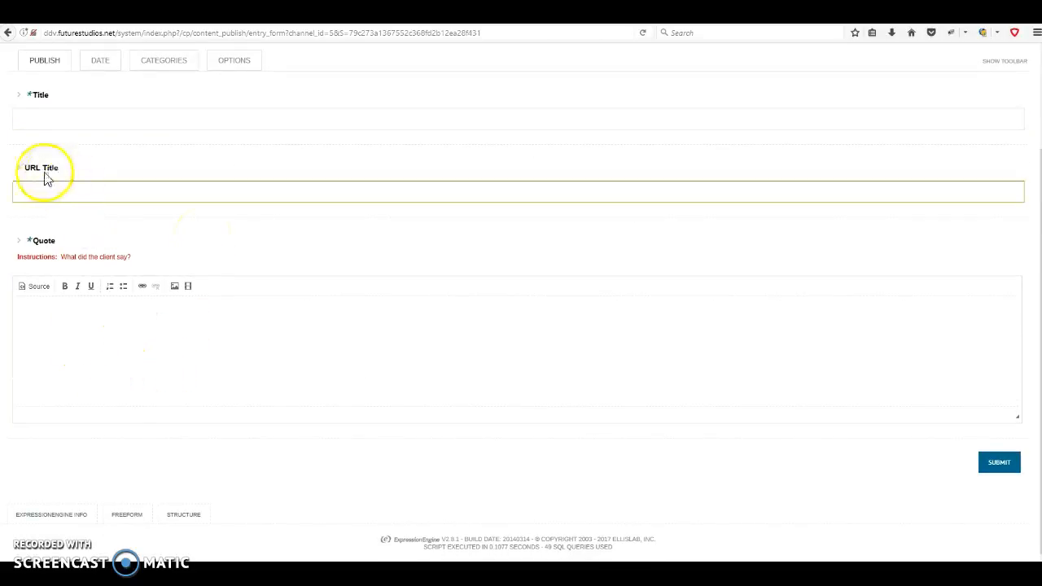
click(96, 351)
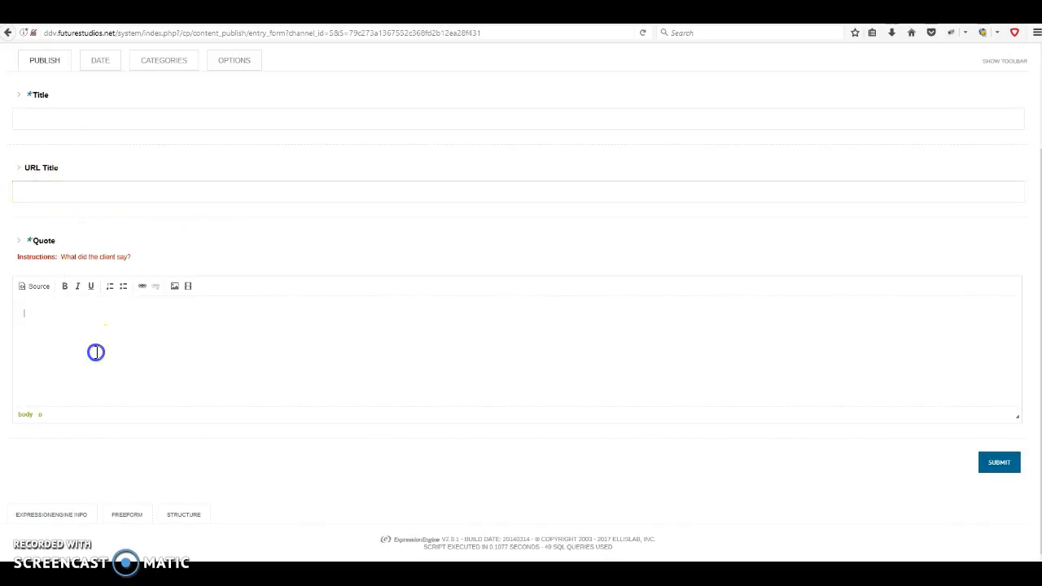
scroll(96, 353, up, 3)
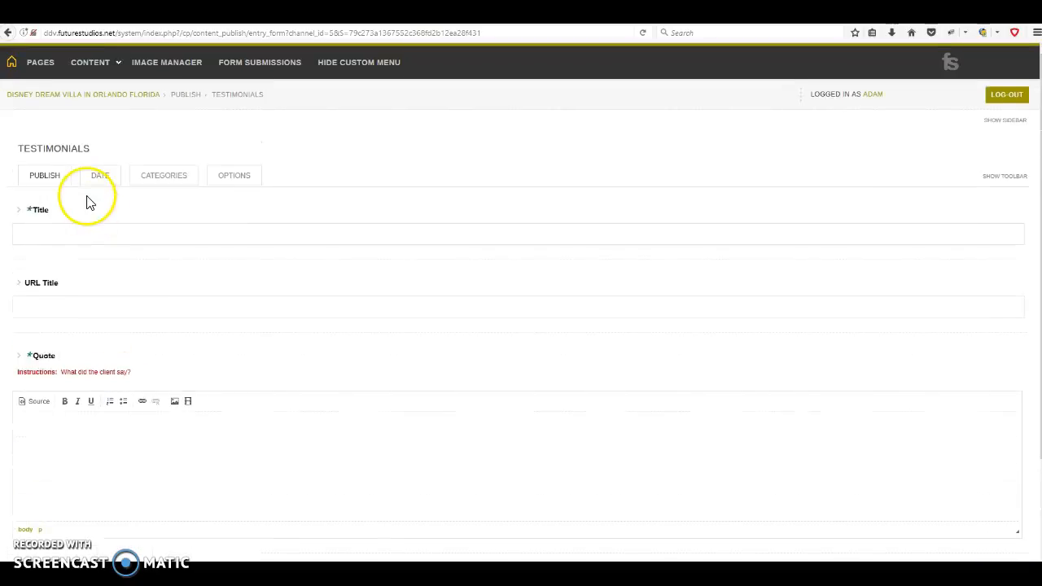
click(87, 232)
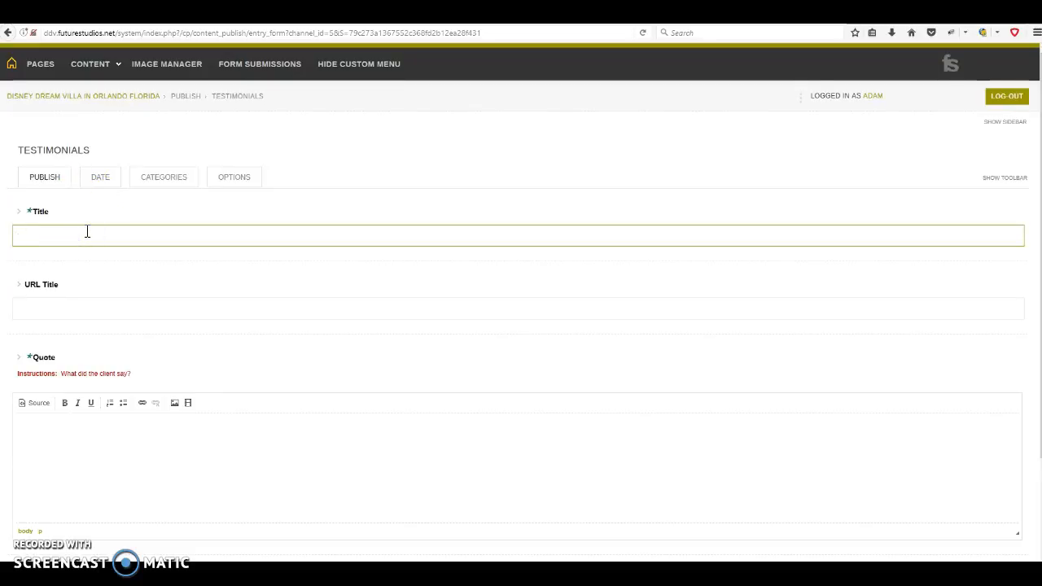
Enter the quote 'Had a great time in Orlando....Canada is much colder.' and submit the entry
scroll(106, 258, down, 3)
click(75, 334)
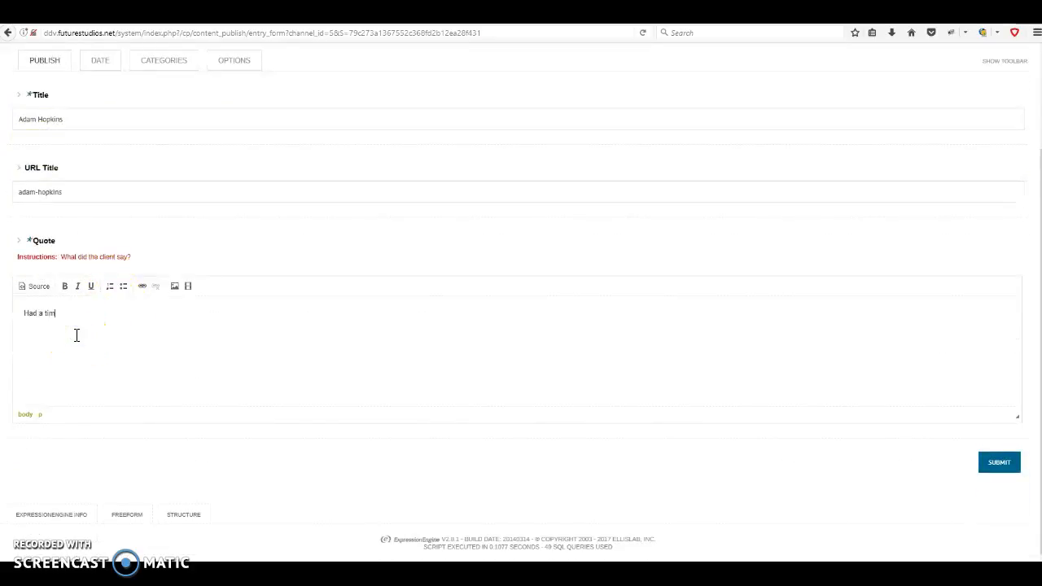
text(Had a great)
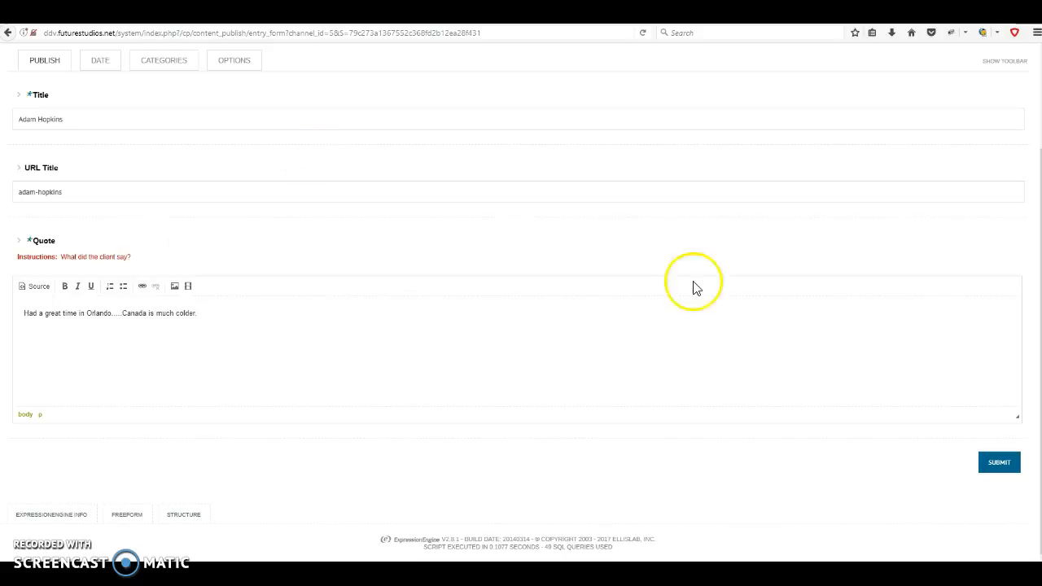
click(998, 464)
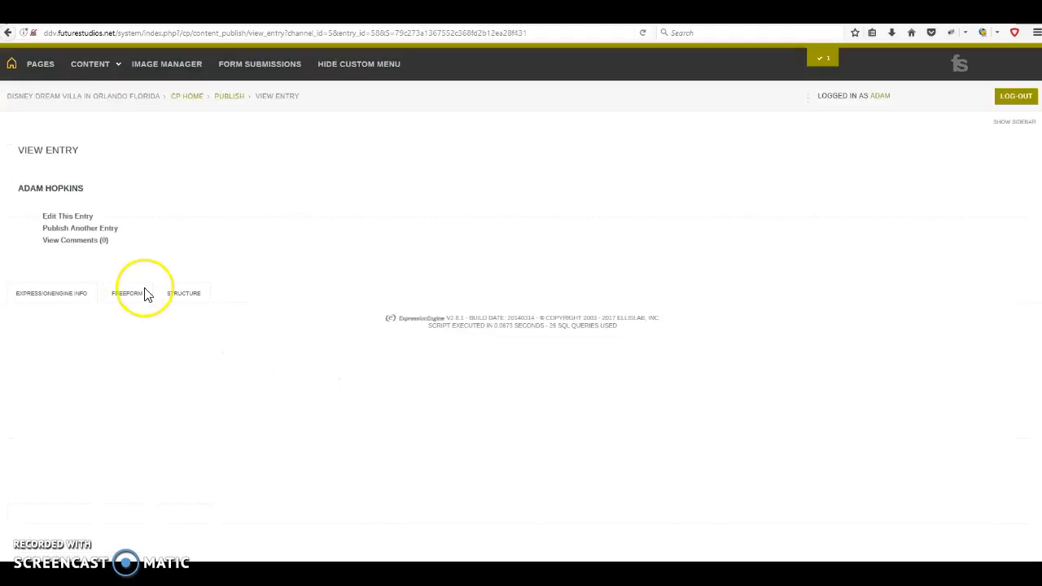
click(76, 239)
click(285, 33)
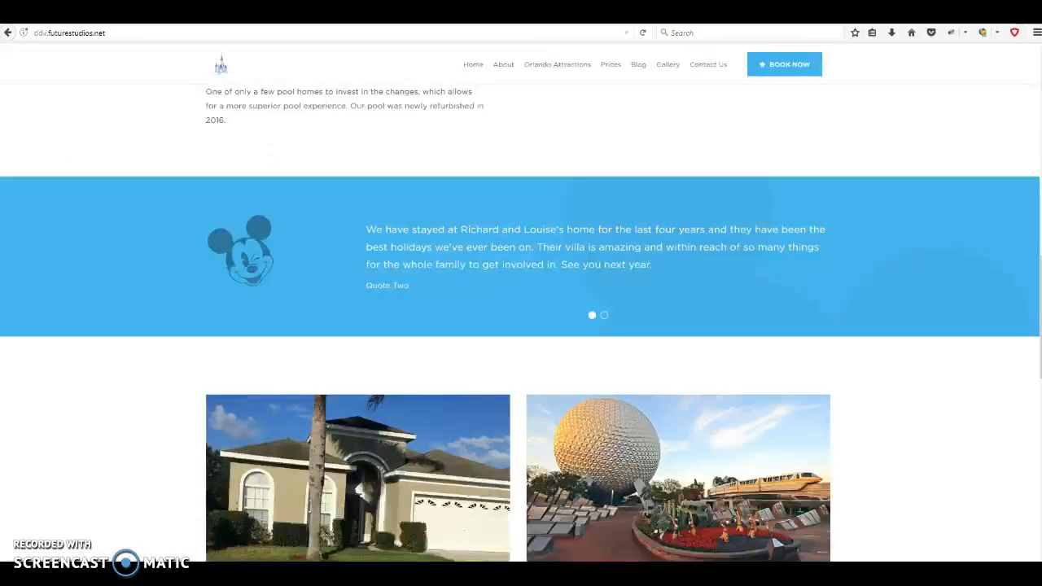
click(643, 34)
click(645, 35)
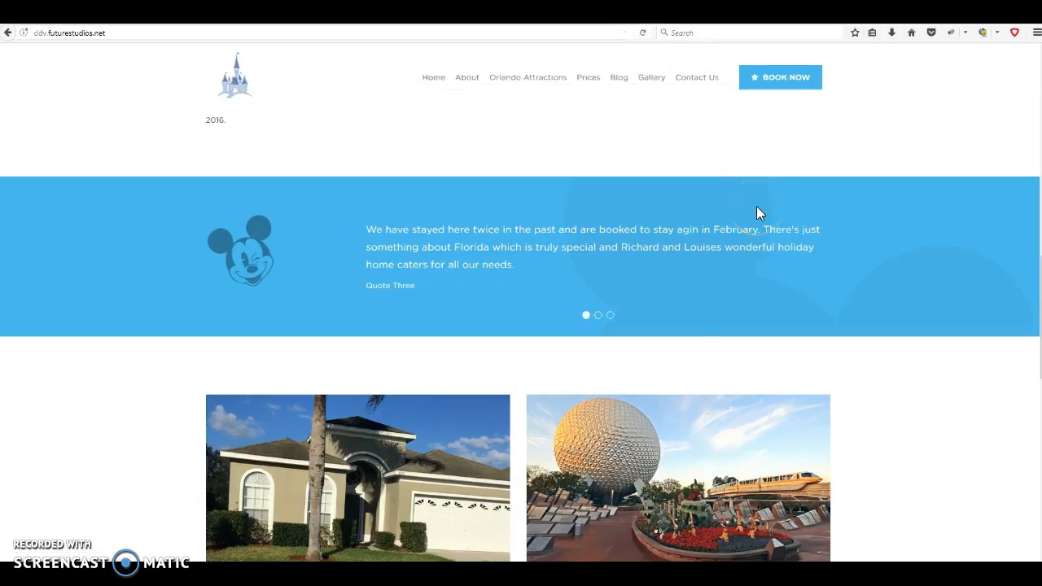
click(609, 317)
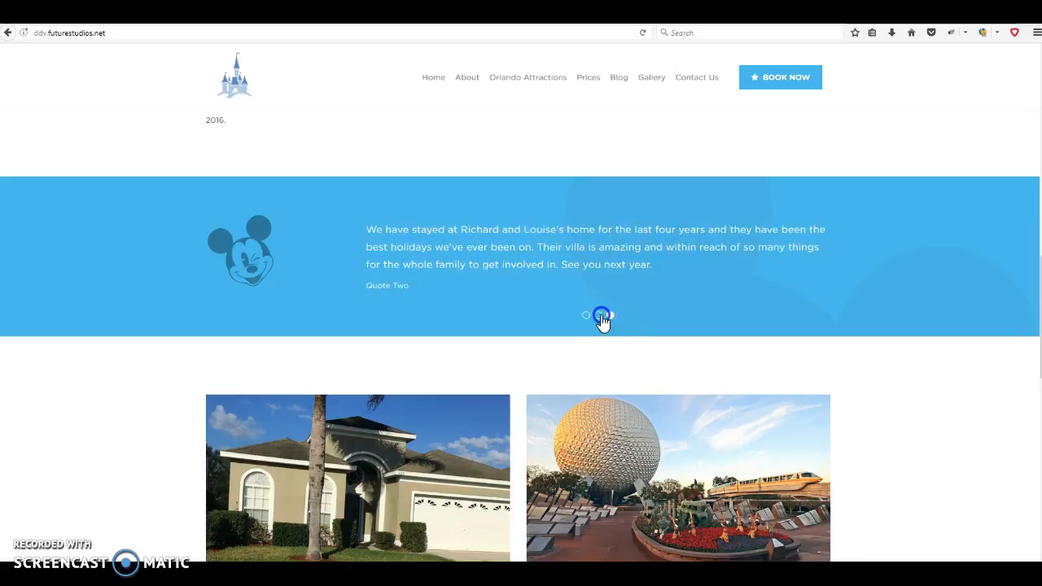
click(599, 316)
drag(367, 229, 379, 269)
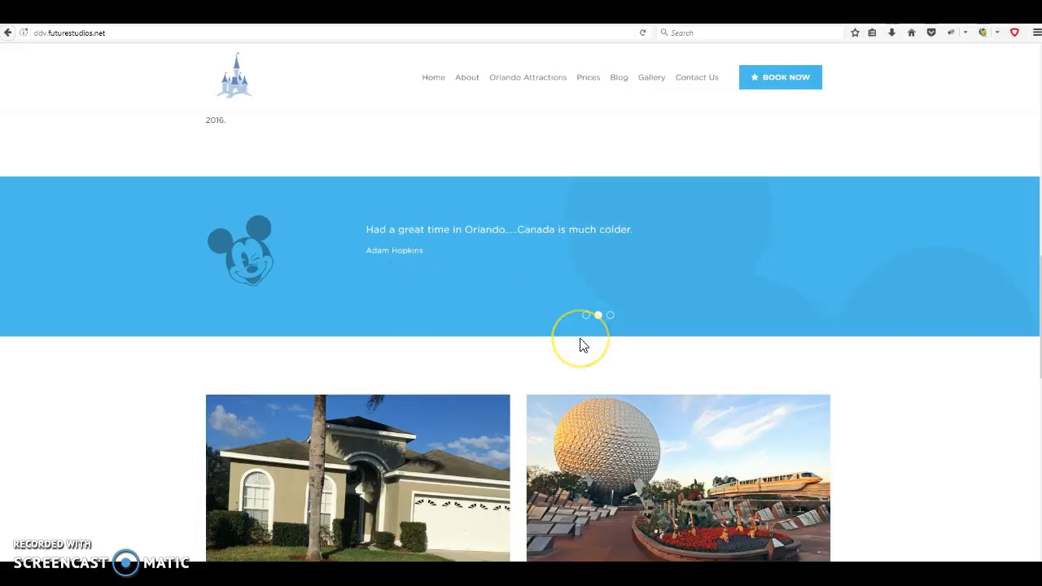
click(589, 359)
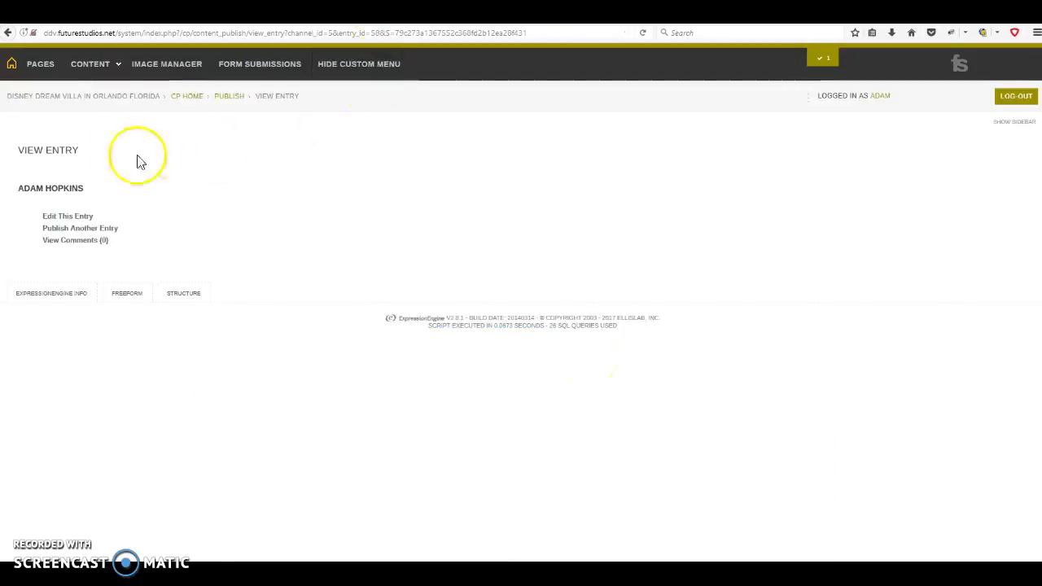
From the control panel, open a new Testimonials form and try its Title and Quote fields
click(100, 72)
mouse_move(98, 94)
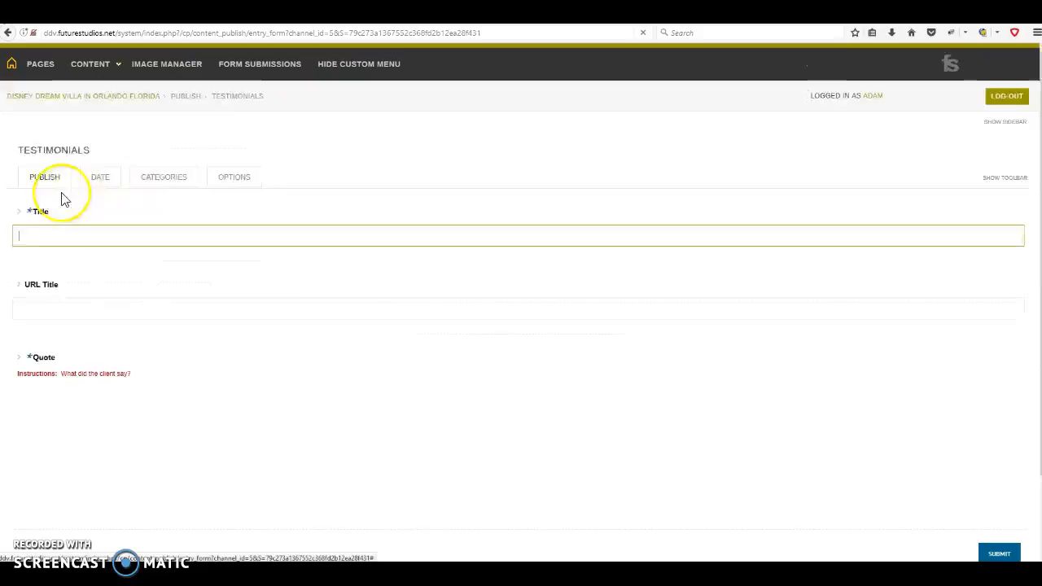
click(52, 237)
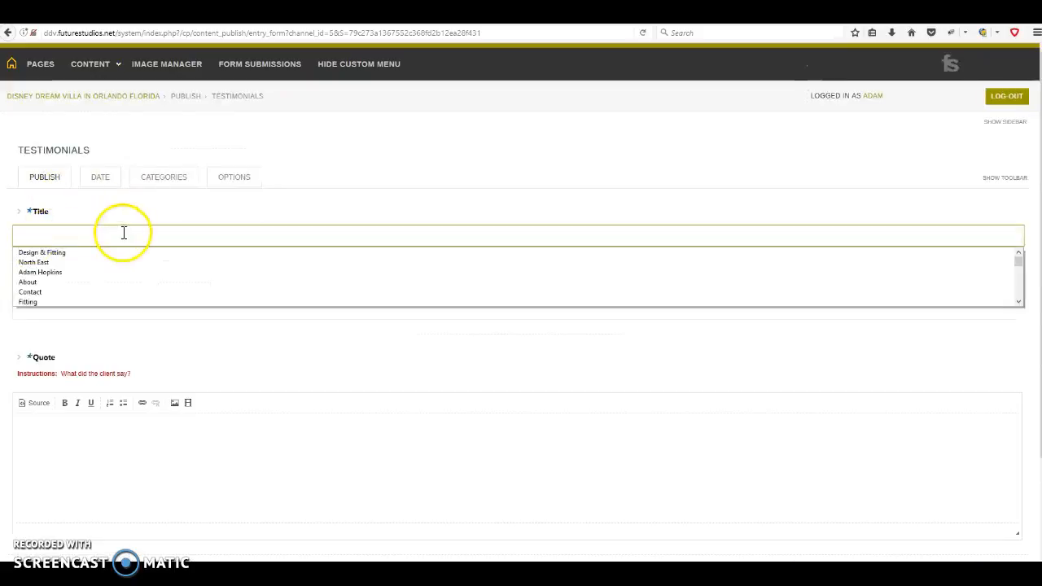
key(Down)
click(56, 434)
scroll(489, 425, down, 3)
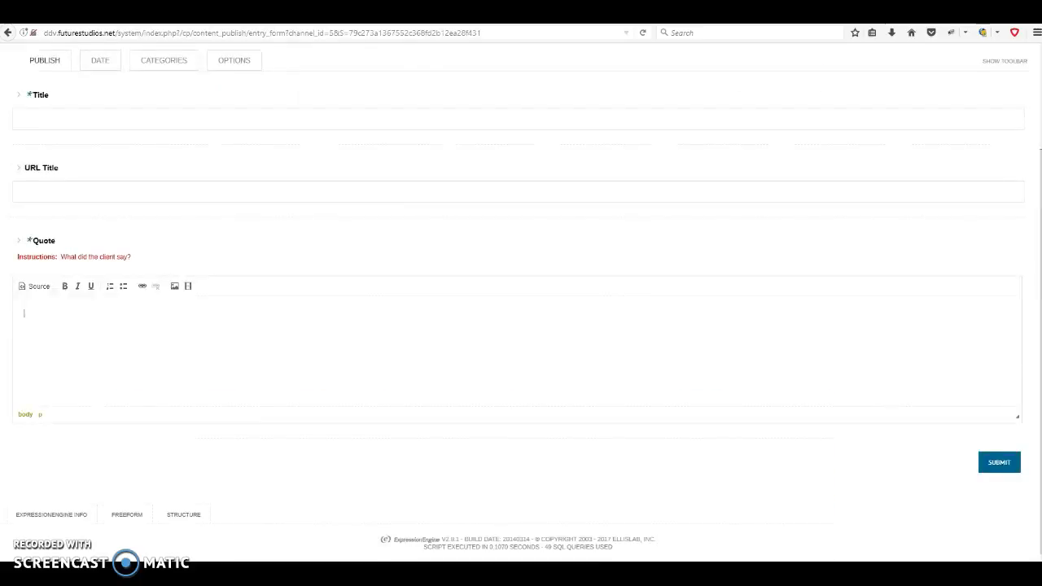
Scroll back to the top and bring up the Content > Edit channel list
scroll(332, 367, up, 3)
mouse_move(94, 72)
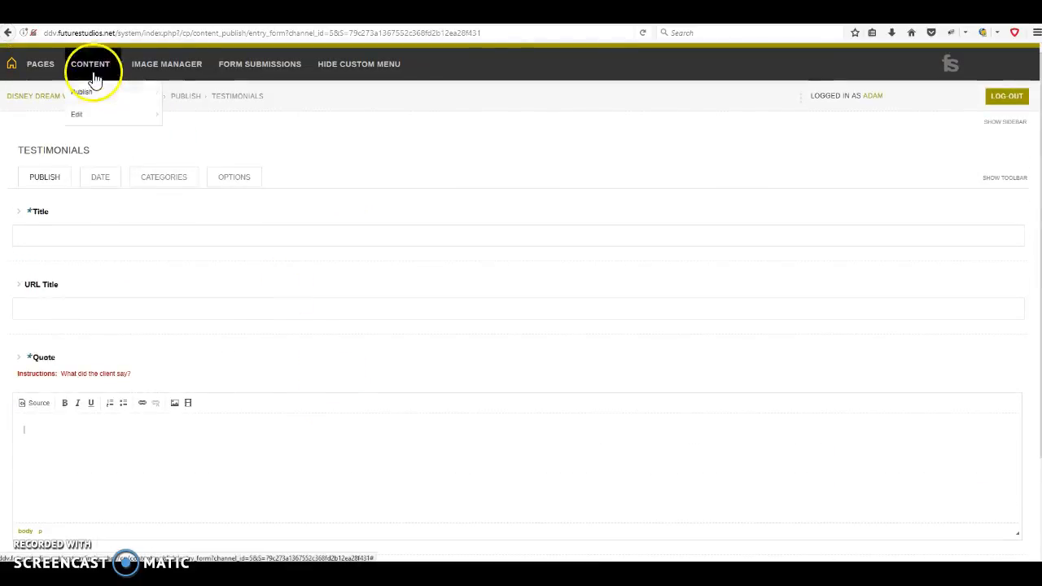
mouse_move(123, 118)
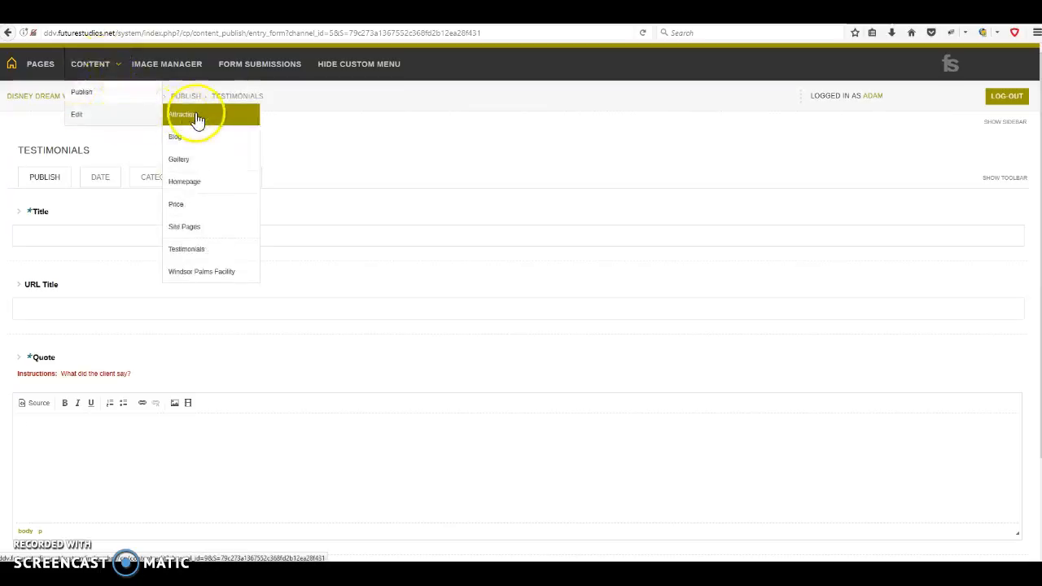
In the Testimonials list, delete the test entry with Delete Selected and confirm the permanent deletion
click(200, 253)
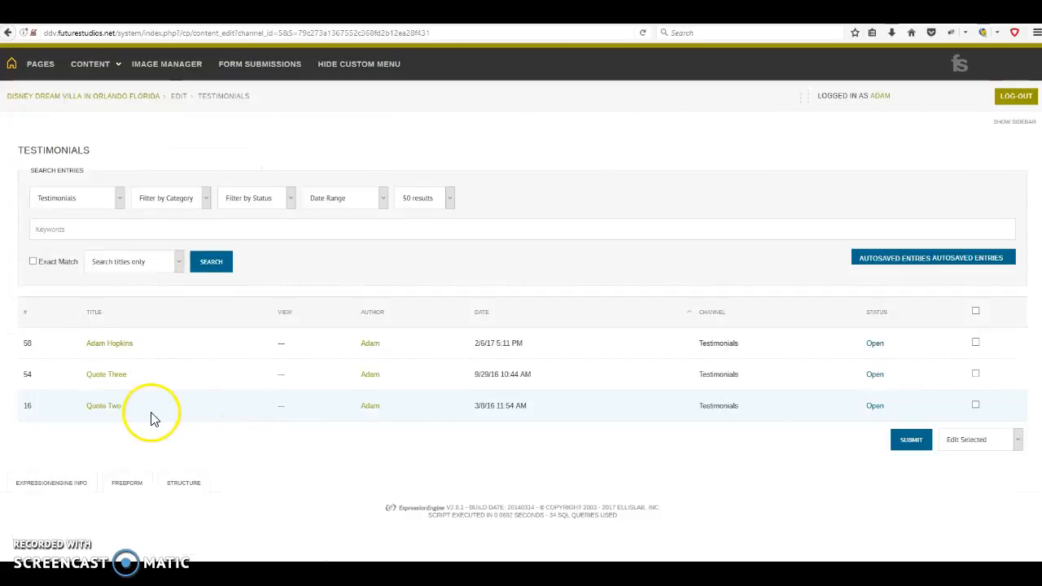
click(977, 345)
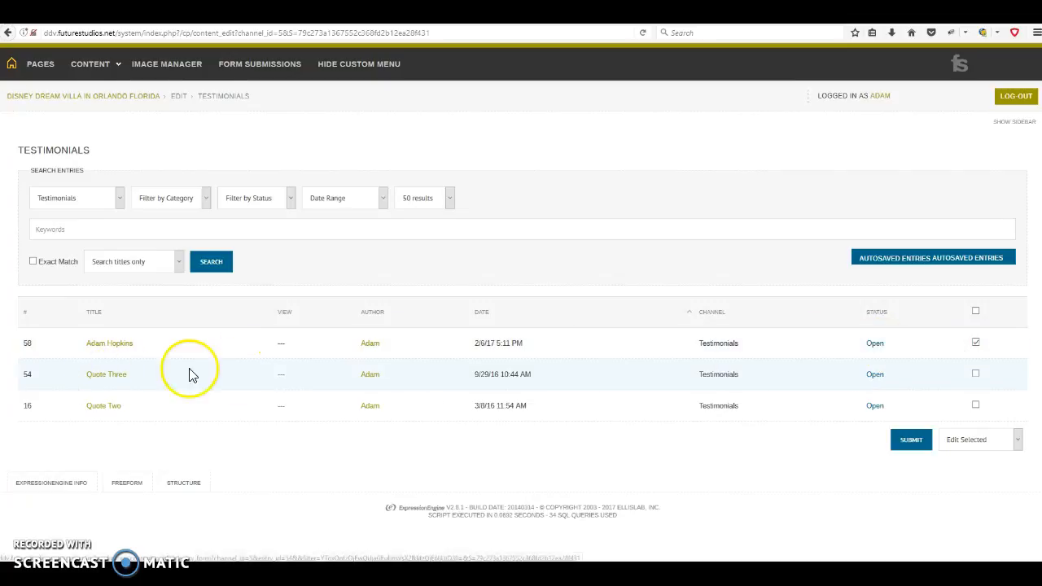
click(983, 445)
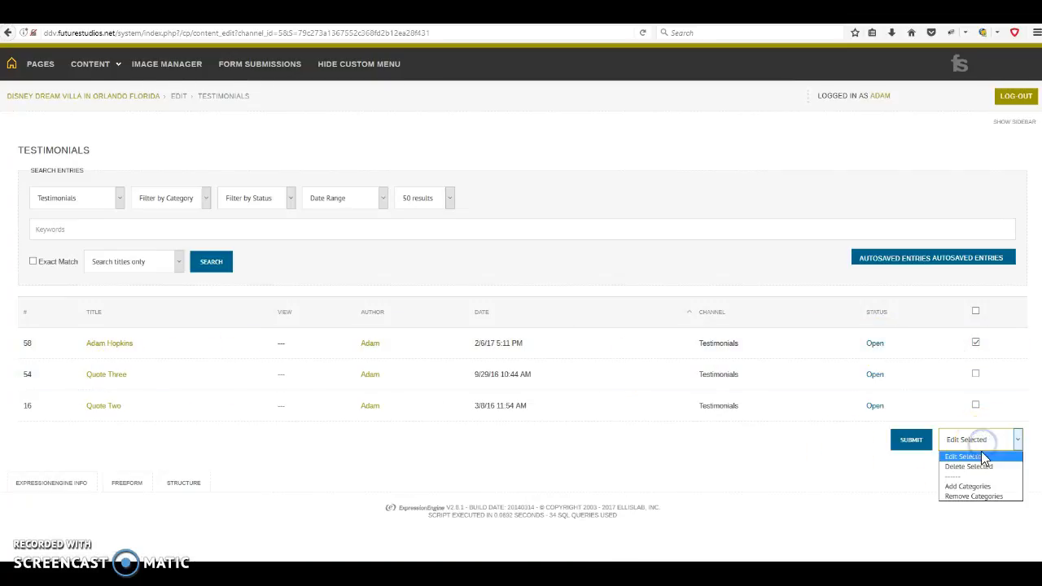
click(981, 465)
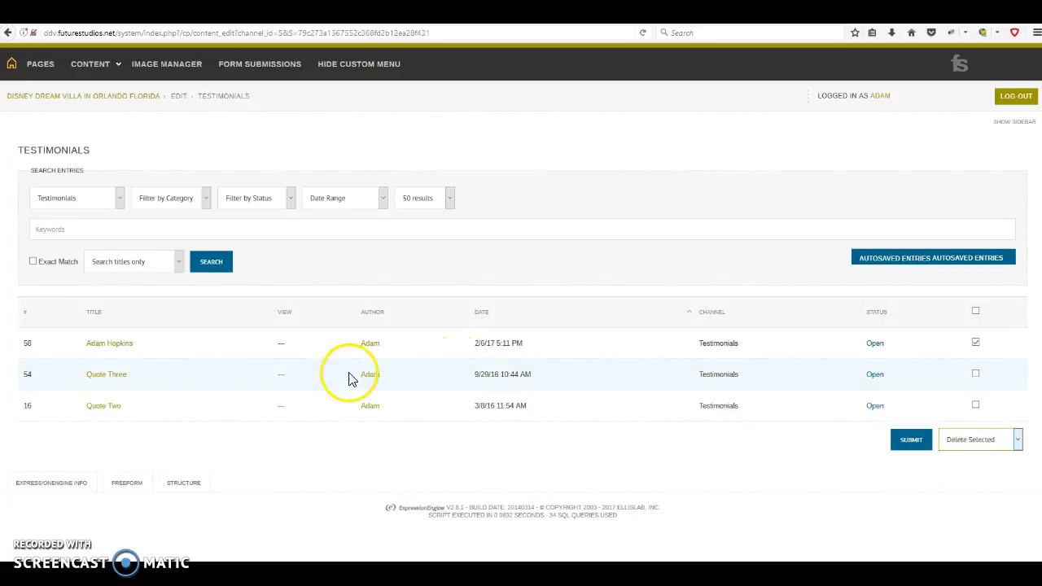
click(912, 461)
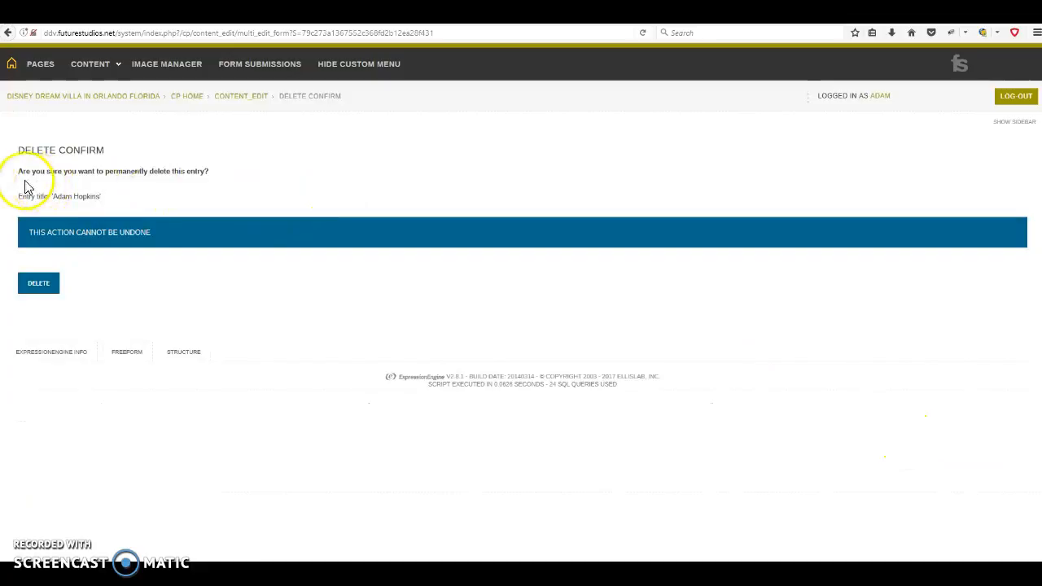
click(36, 284)
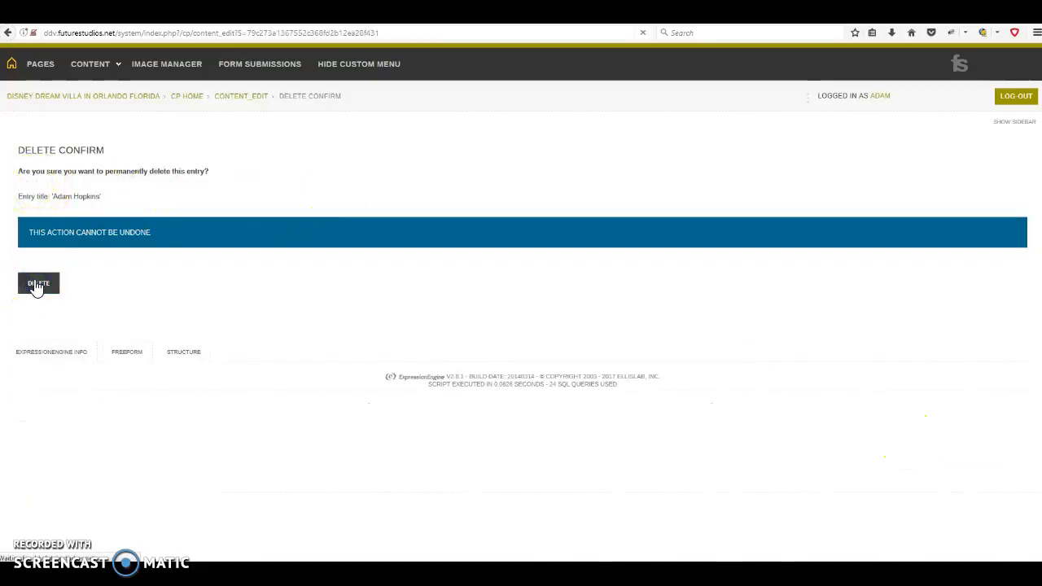
click(271, 61)
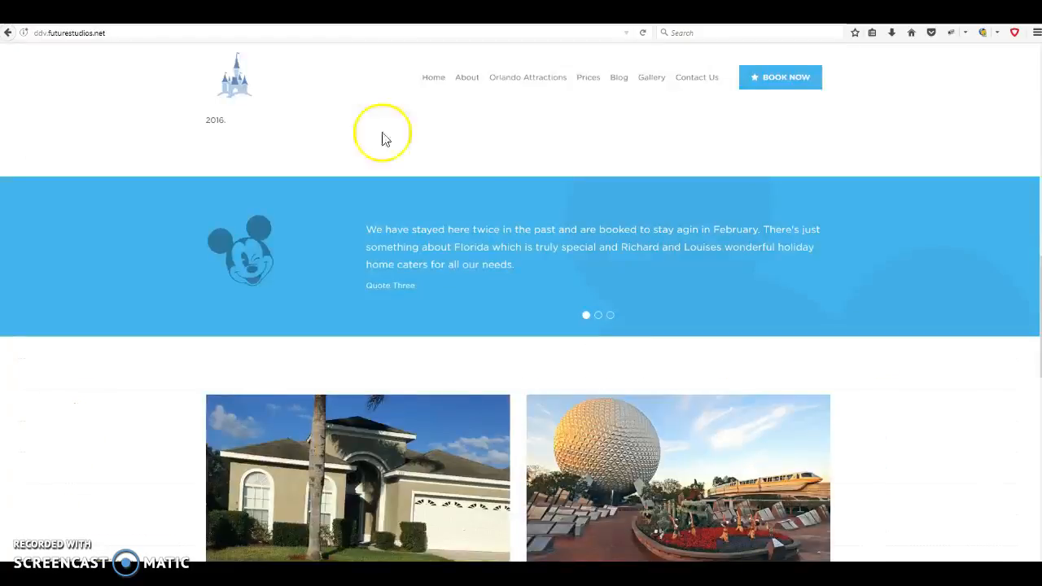
Reload the live homepage and review its testimonial slider, Home page boxes and About submenu
click(643, 32)
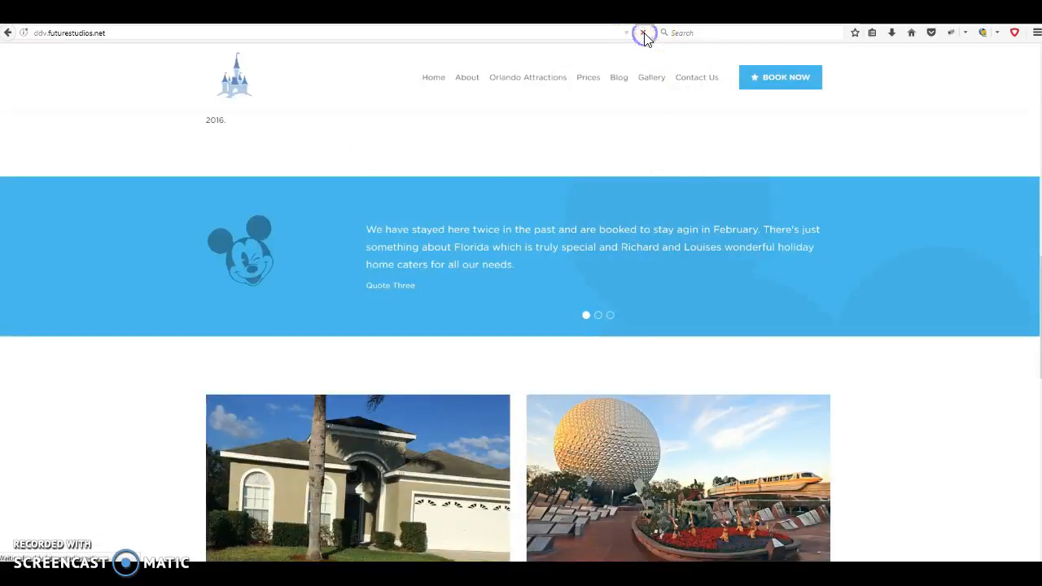
click(603, 322)
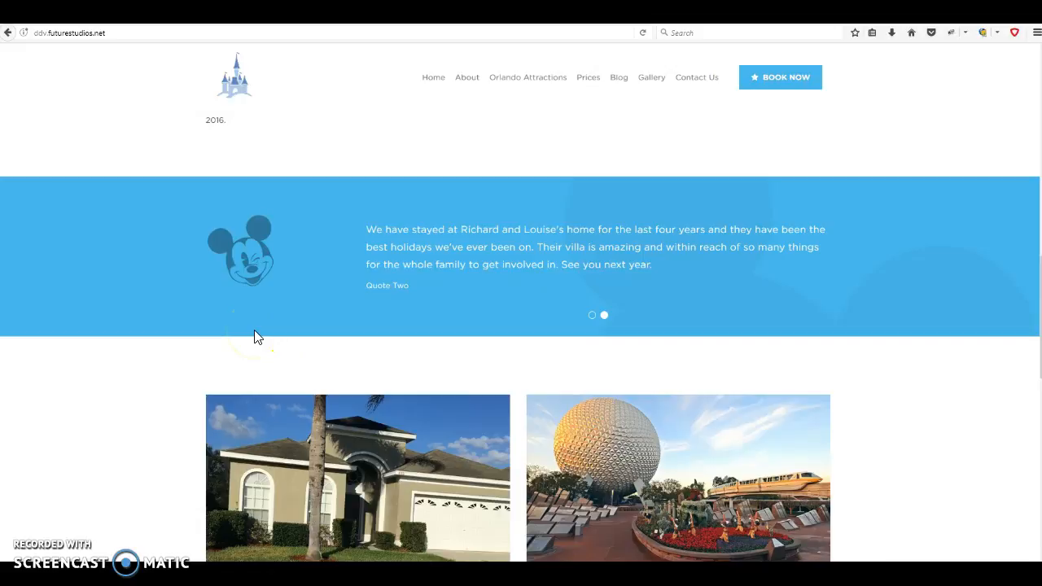
scroll(384, 232, down, 4)
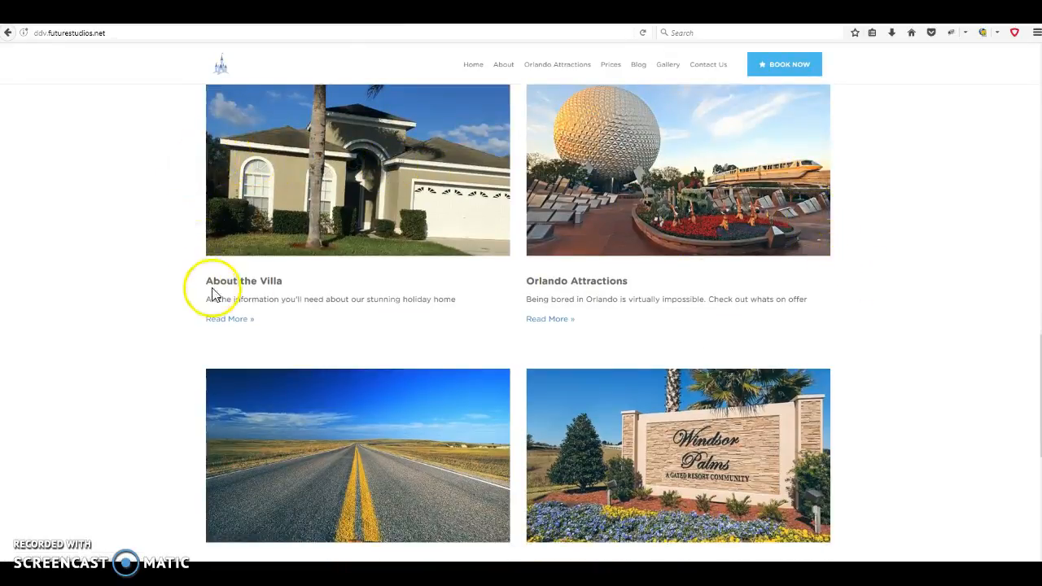
scroll(832, 278, down, 2)
scroll(832, 278, up, 3)
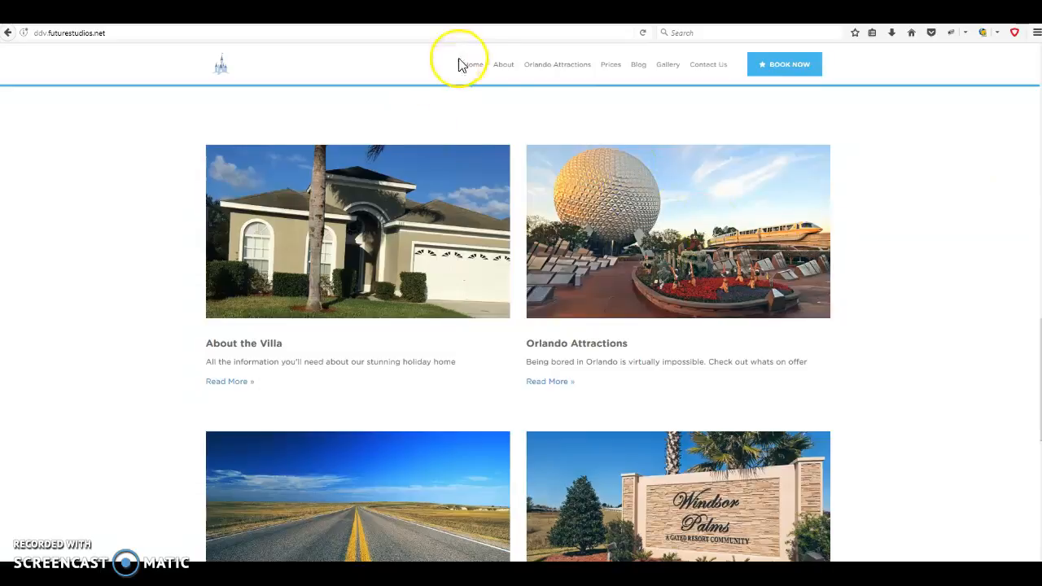
click(500, 65)
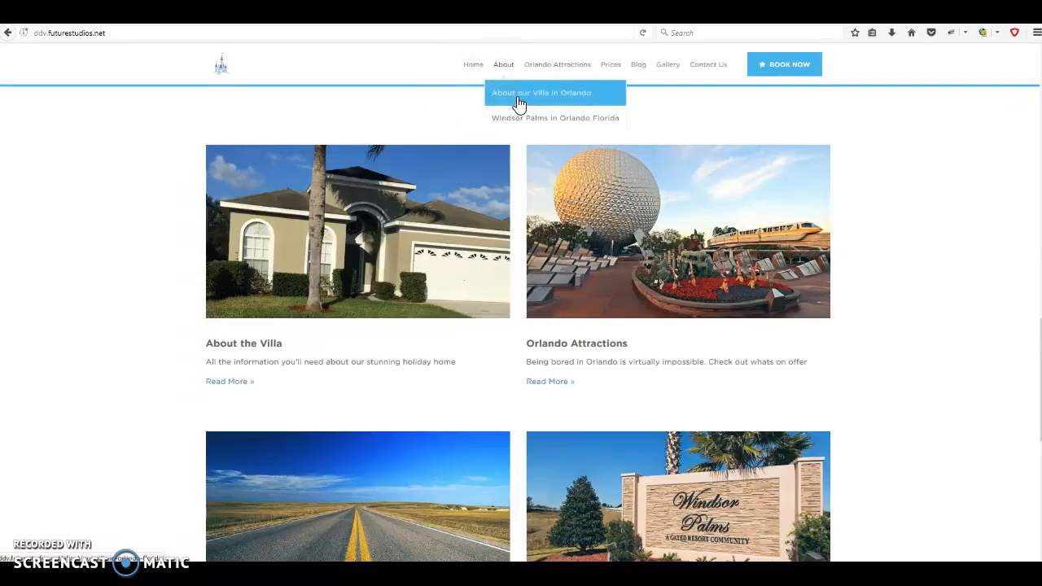
click(707, 107)
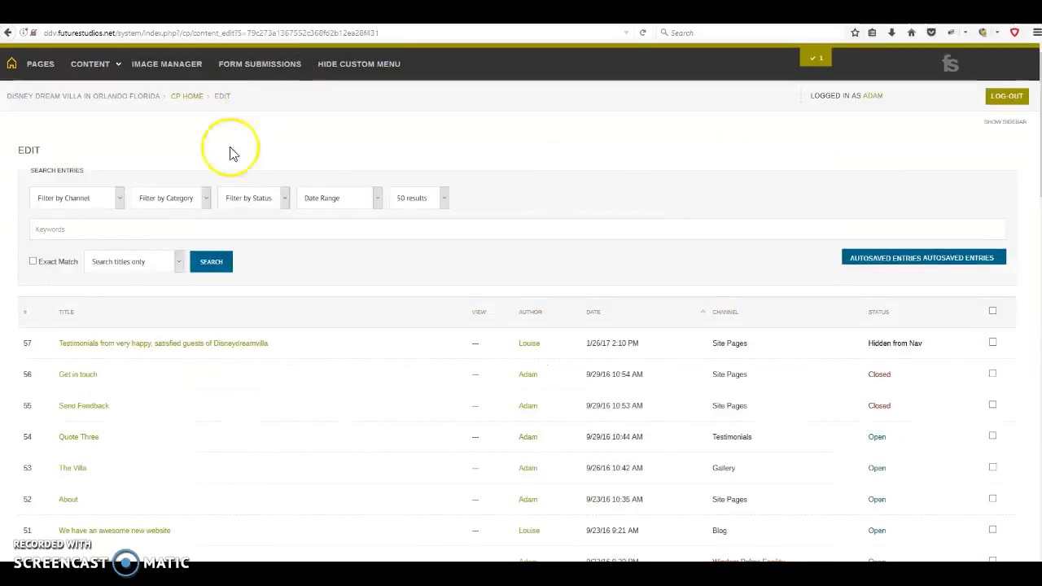
Open the Home page from the Pages tree and scroll to its Box Display rows
click(35, 70)
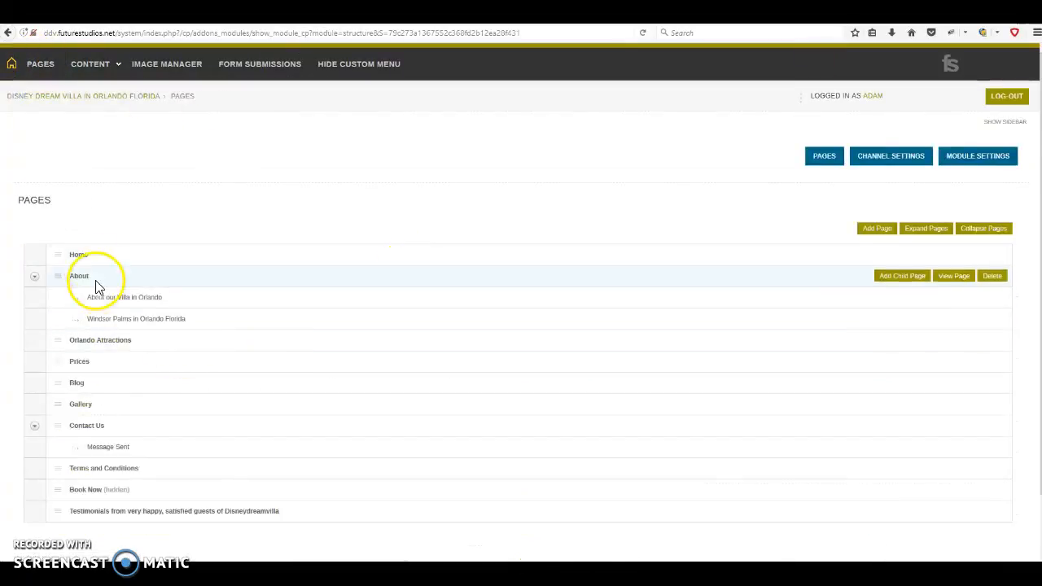
click(80, 255)
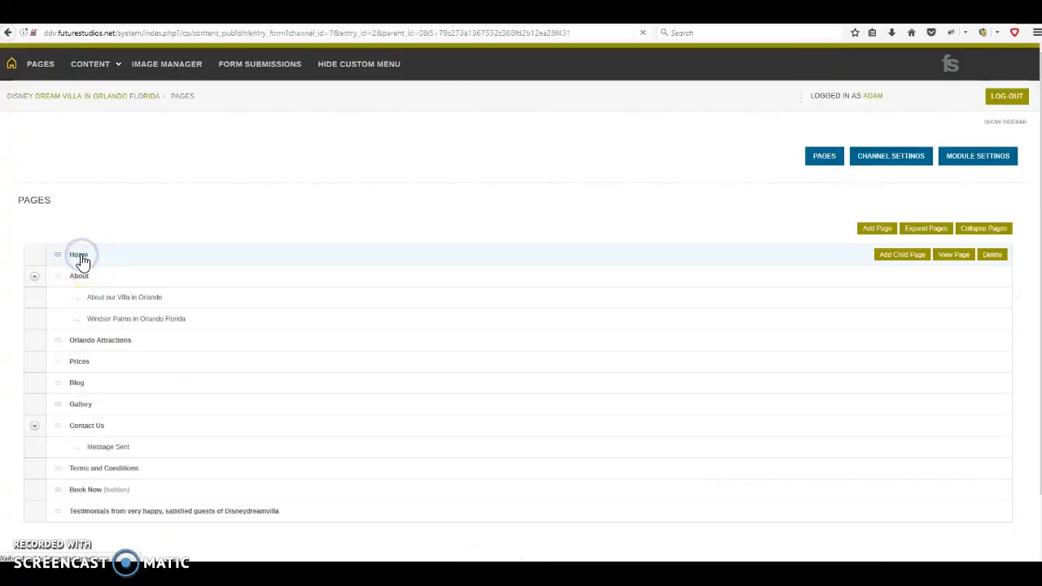
scroll(173, 333, down, 5)
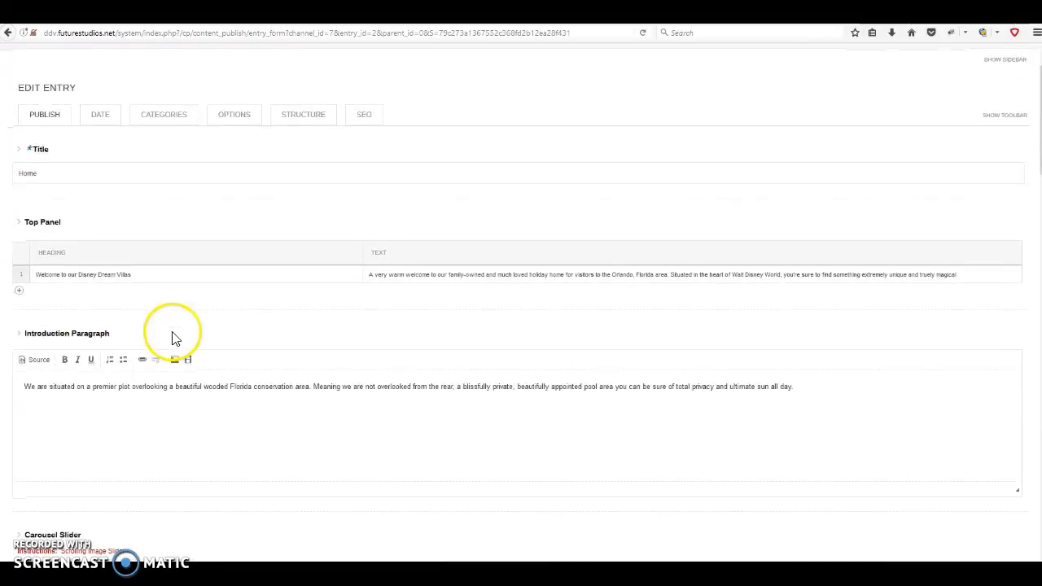
scroll(174, 332, down, 7)
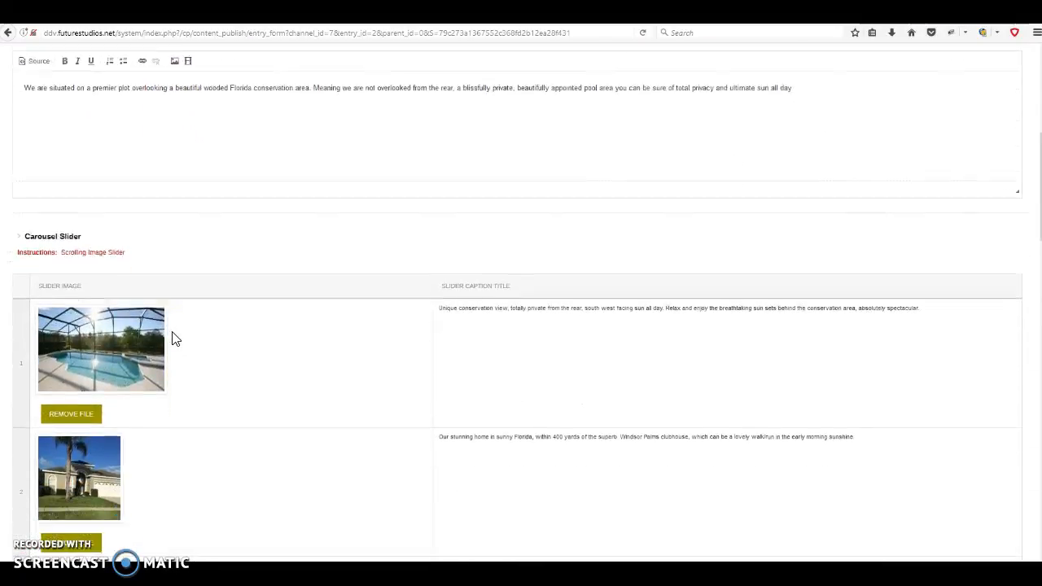
scroll(170, 340, down, 8)
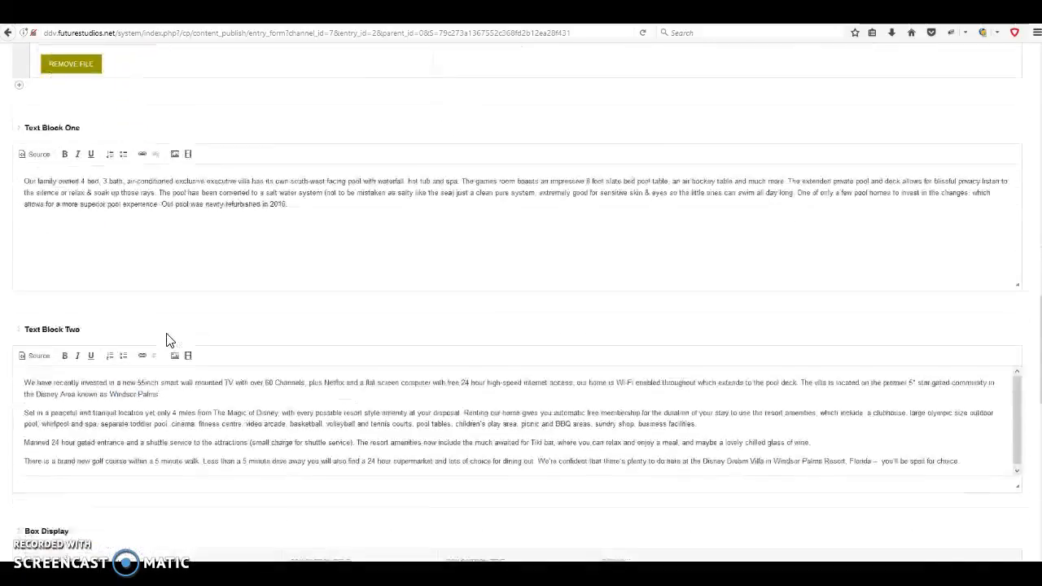
scroll(169, 340, down, 2)
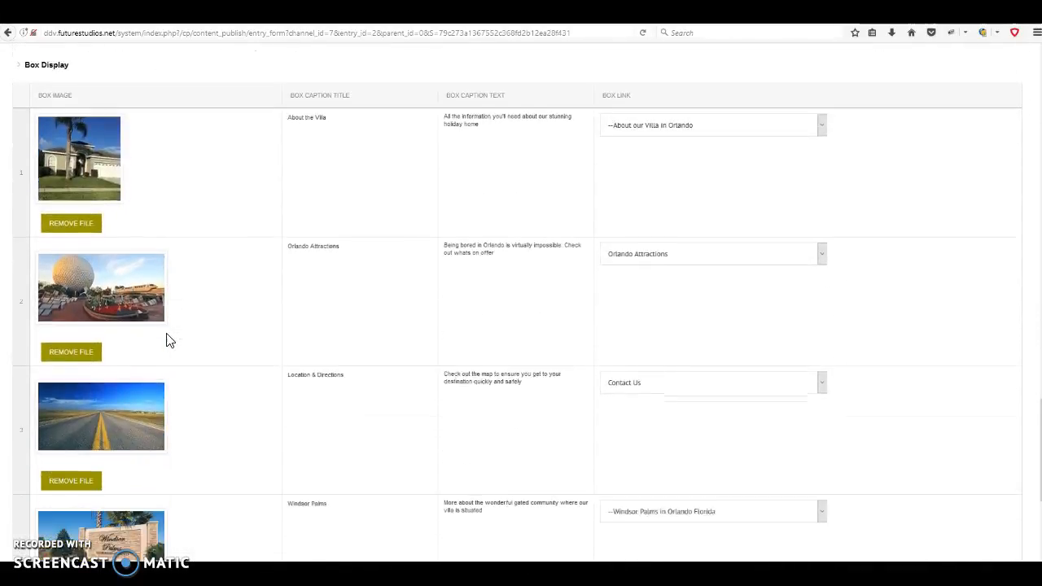
scroll(170, 340, up, 1)
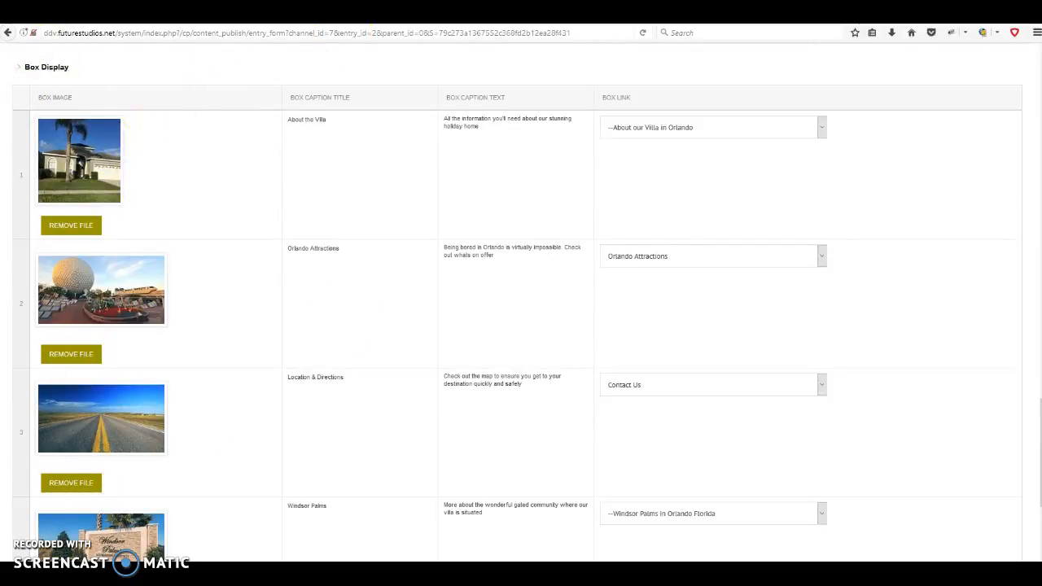
click(269, 17)
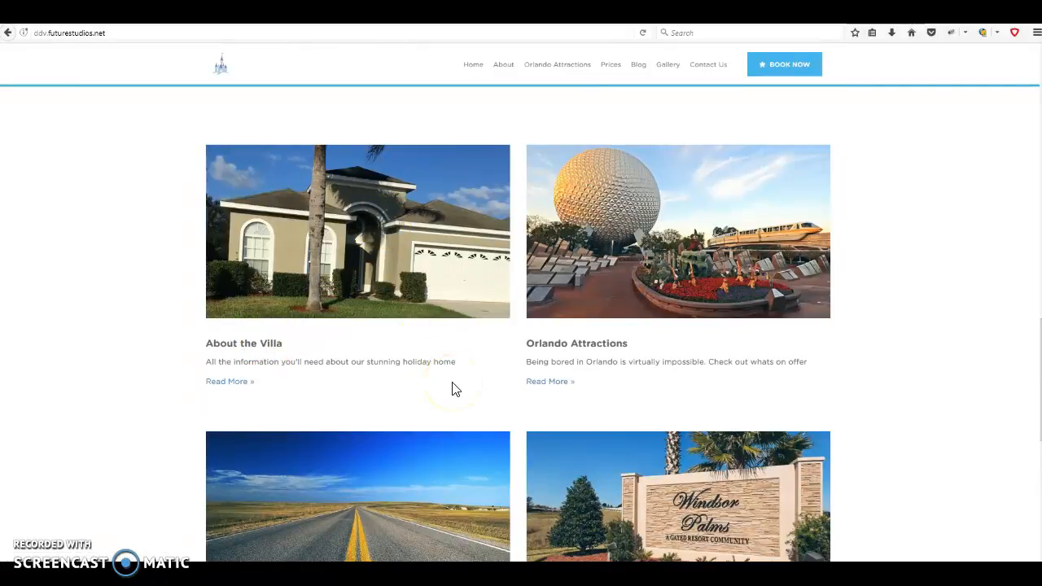
scroll(453, 389, up, 3)
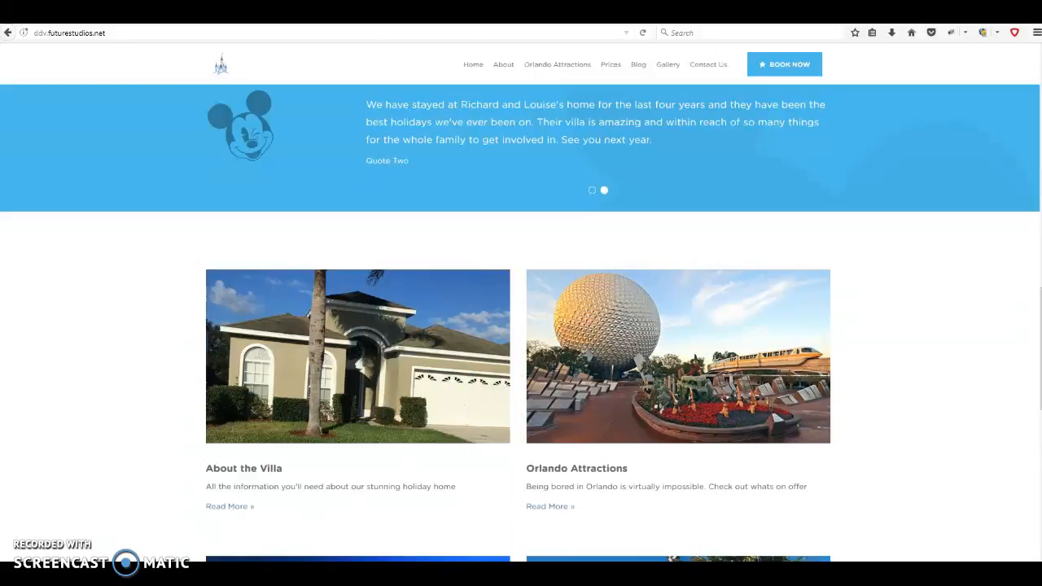
click(407, 14)
scroll(309, 286, down, 2)
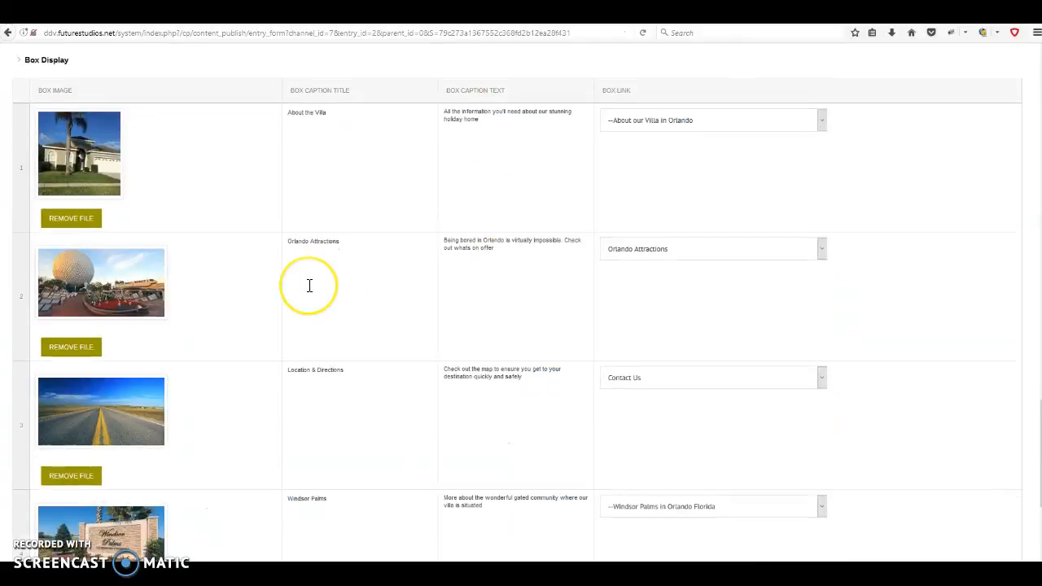
click(330, 70)
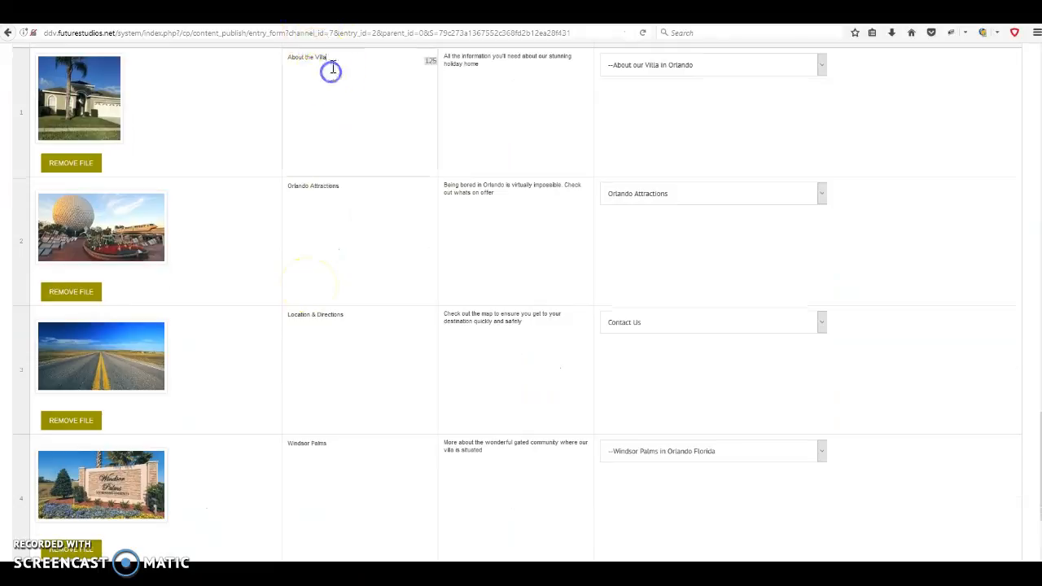
click(499, 79)
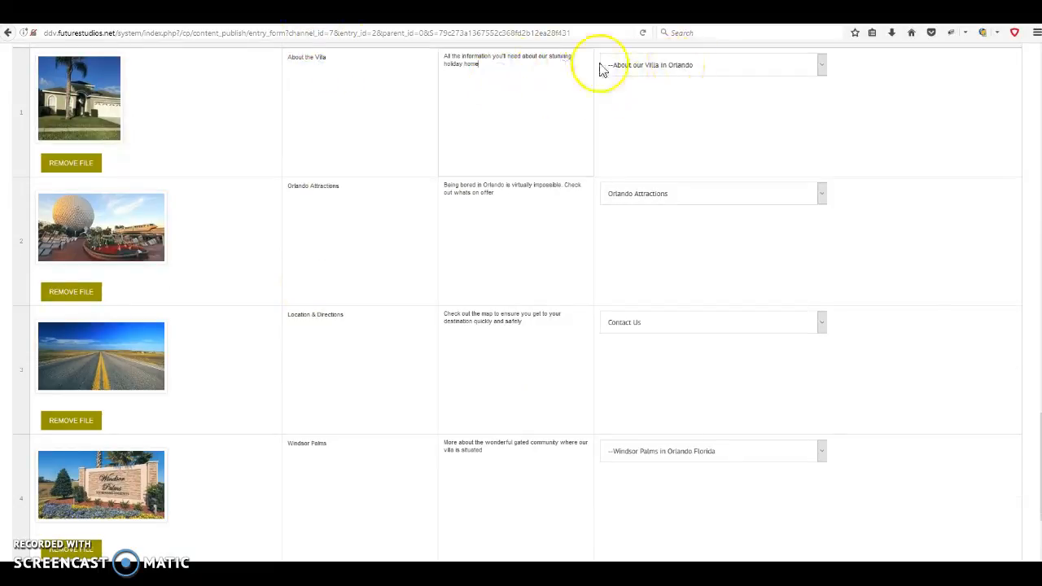
click(663, 66)
click(483, 101)
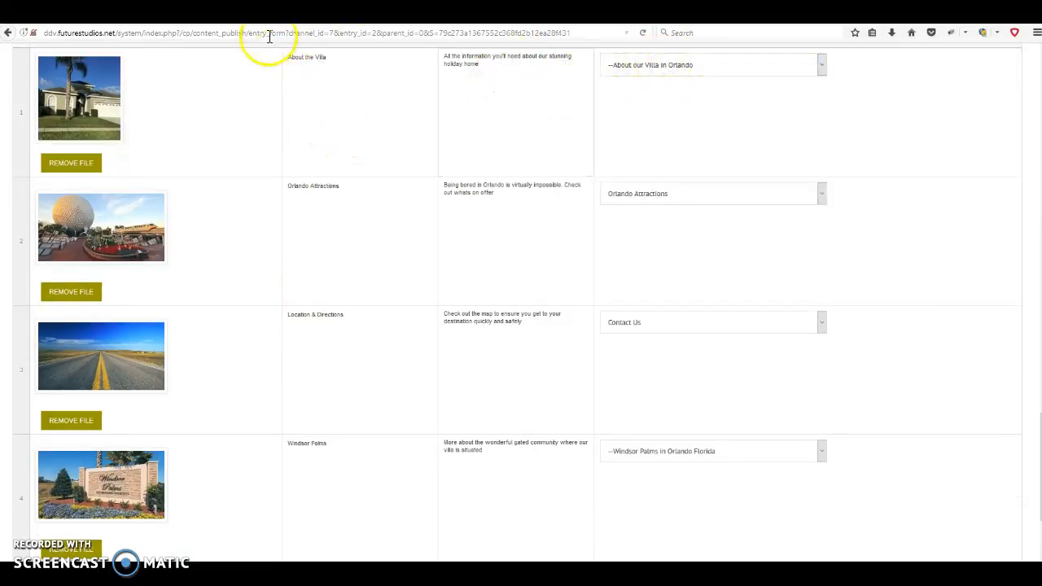
click(262, 14)
scroll(449, 344, down, 4)
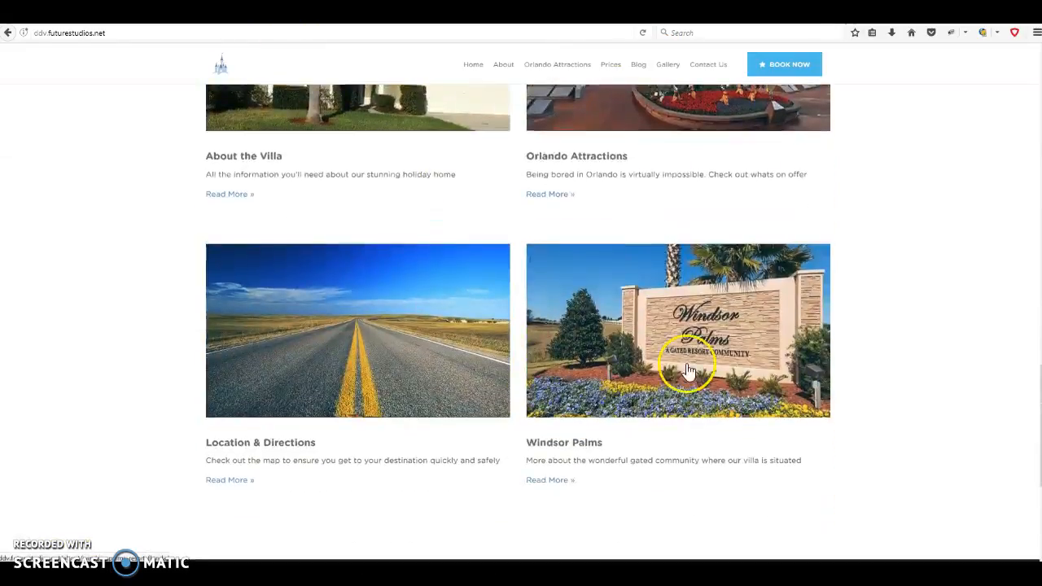
scroll(586, 378, up, 2)
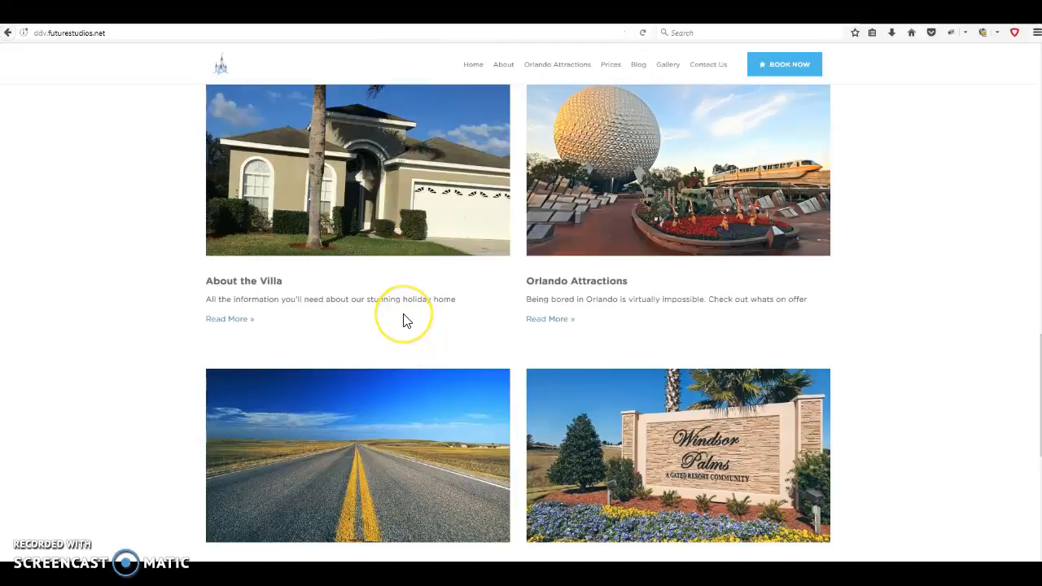
scroll(764, 295, down, 1)
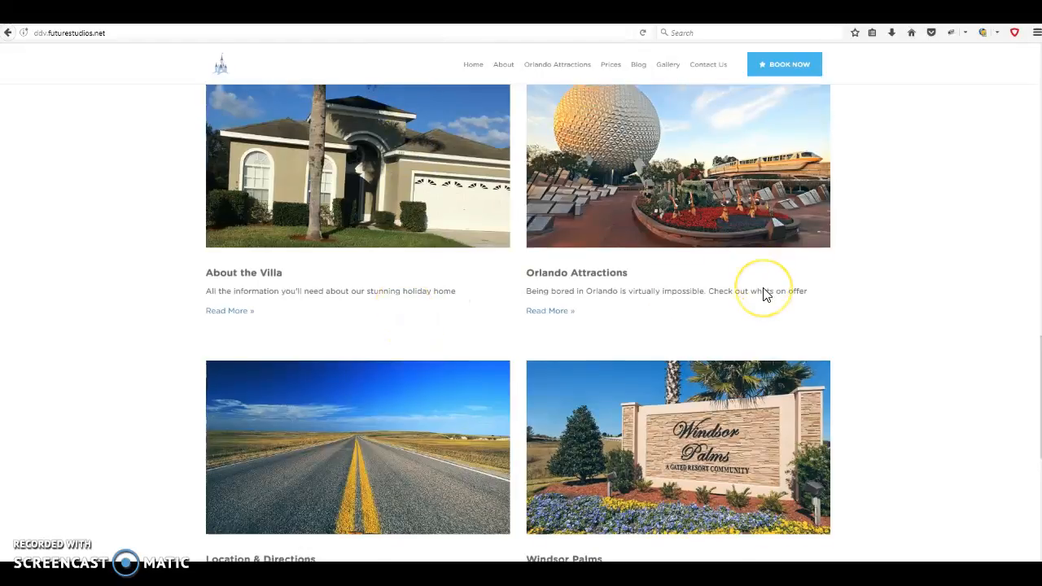
scroll(764, 295, down, 3)
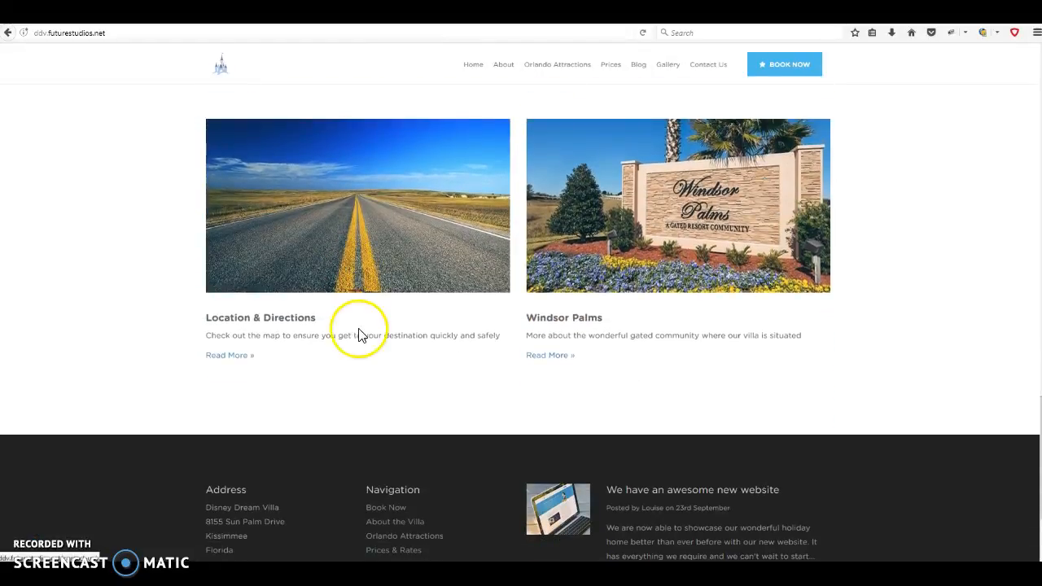
scroll(763, 347, up, 6)
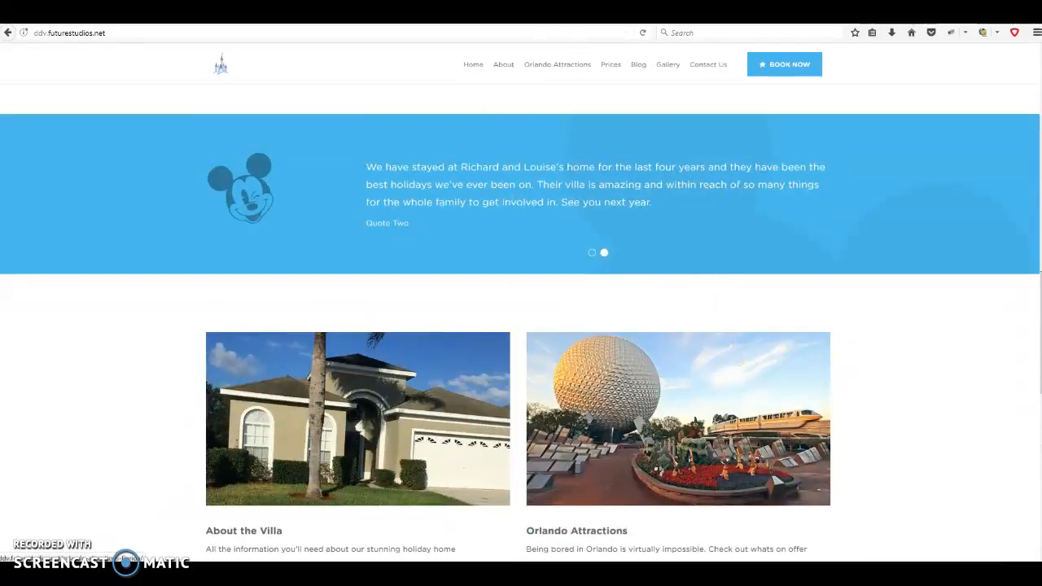
click(342, 12)
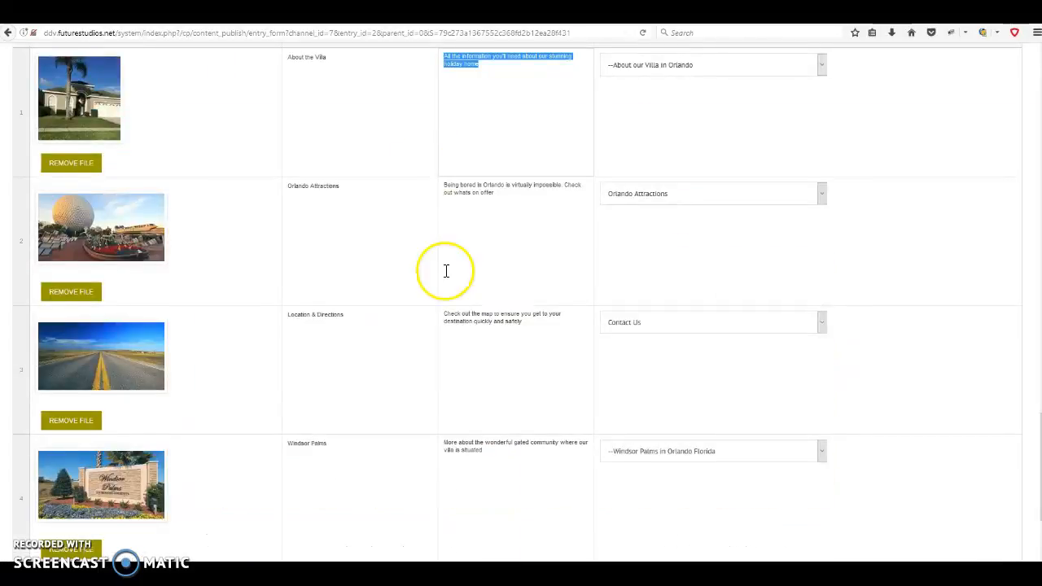
scroll(446, 272, down, 3)
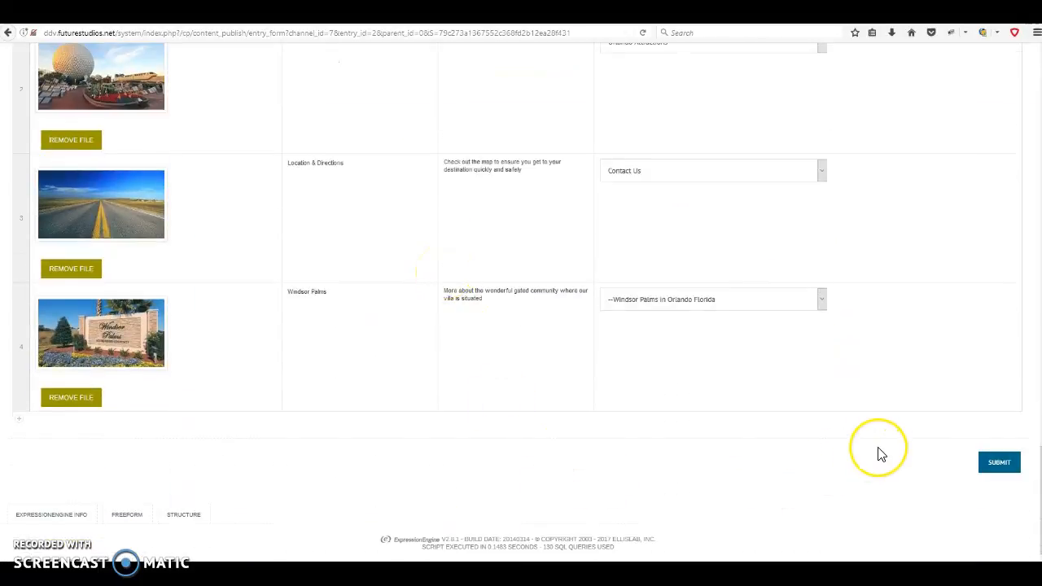
scroll(879, 452, up, 4)
scroll(879, 454, up, 10)
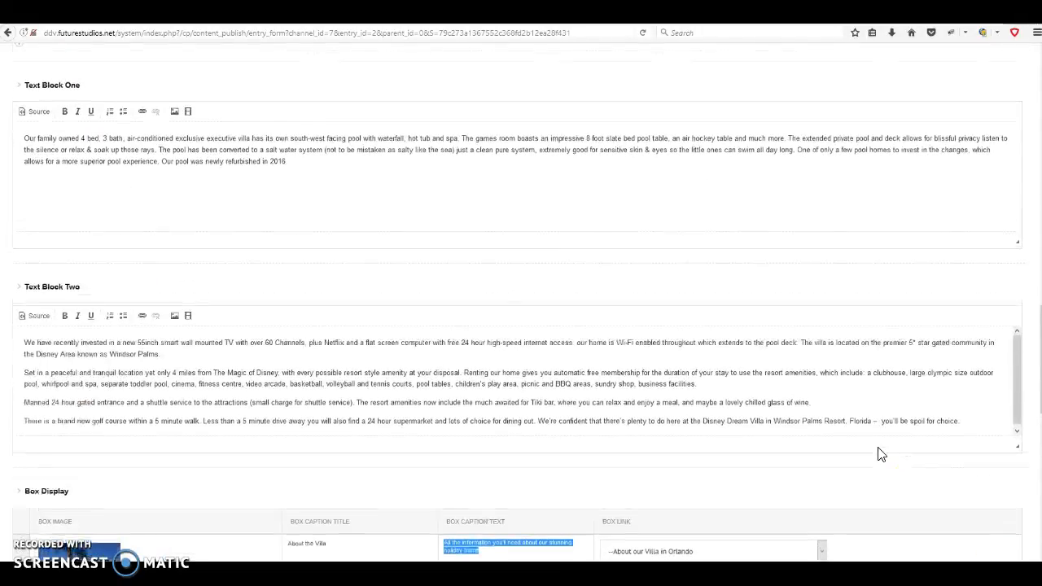
scroll(879, 454, up, 10)
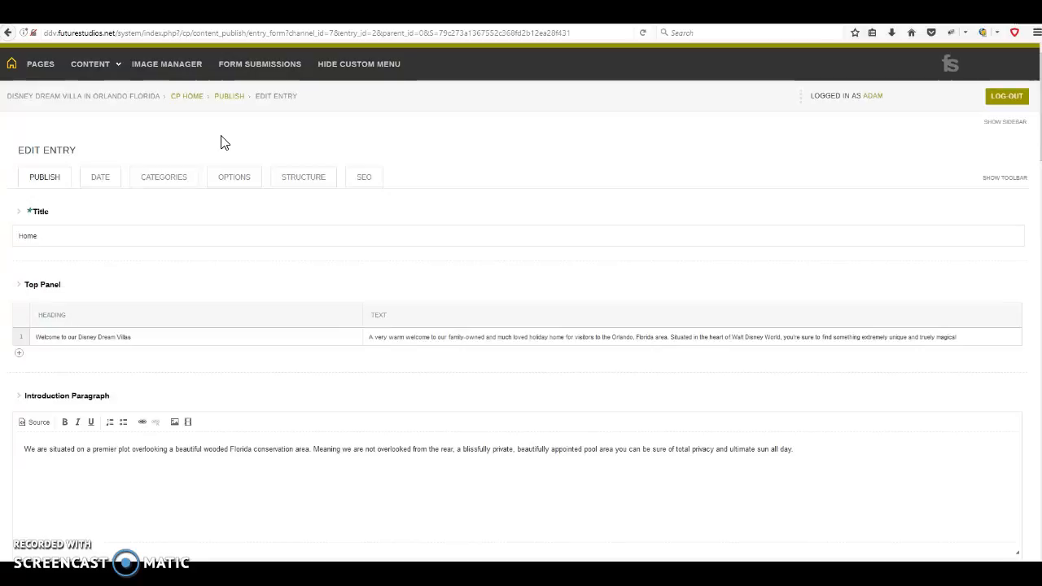
click(39, 65)
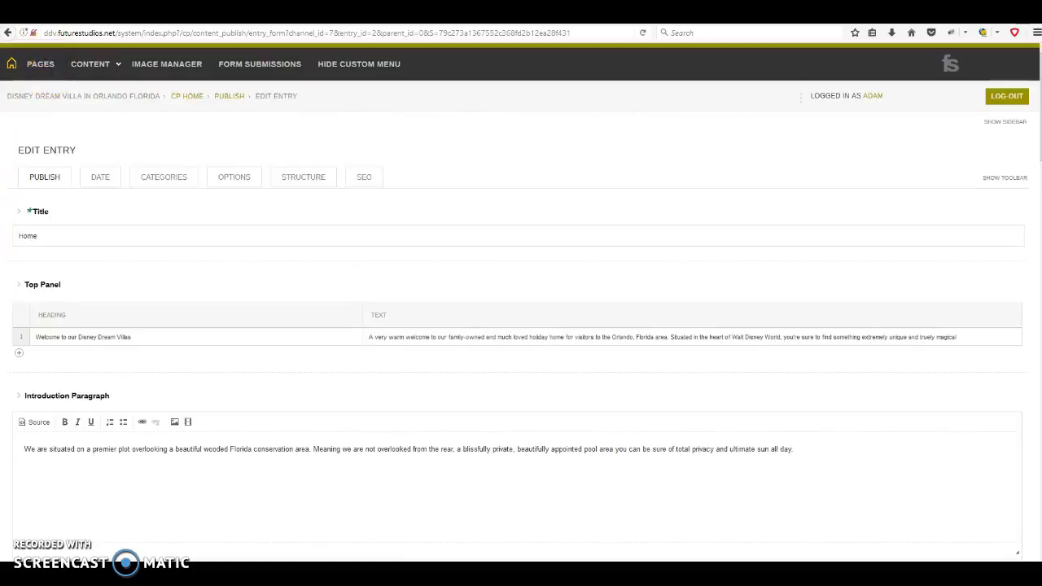